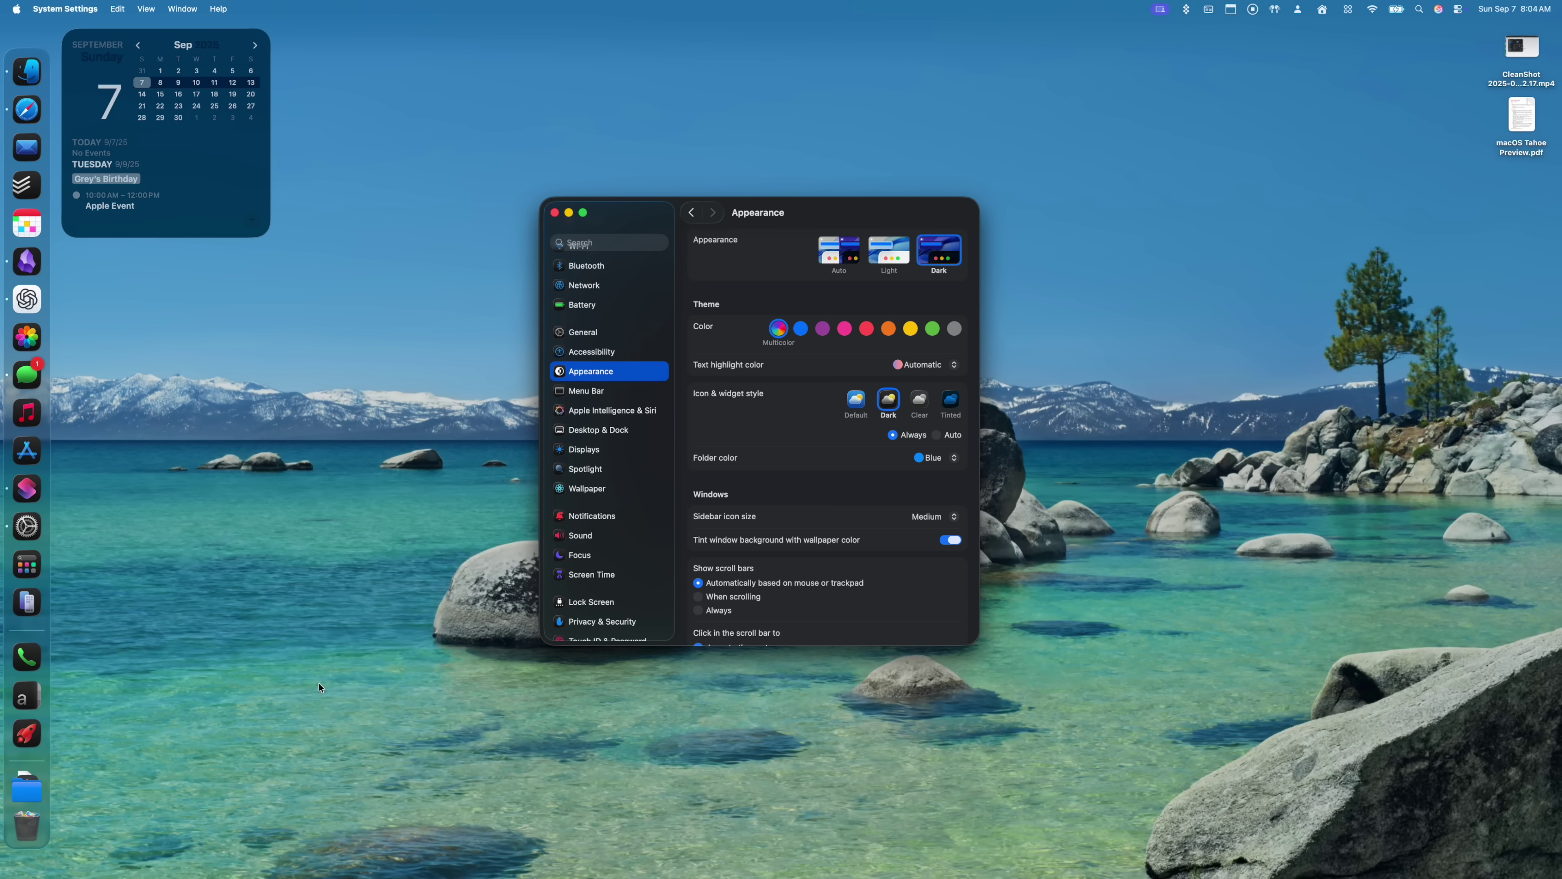
Try the red Tinted and the Clear icon and widget styles before restoring the Dark style
left_click(951, 401)
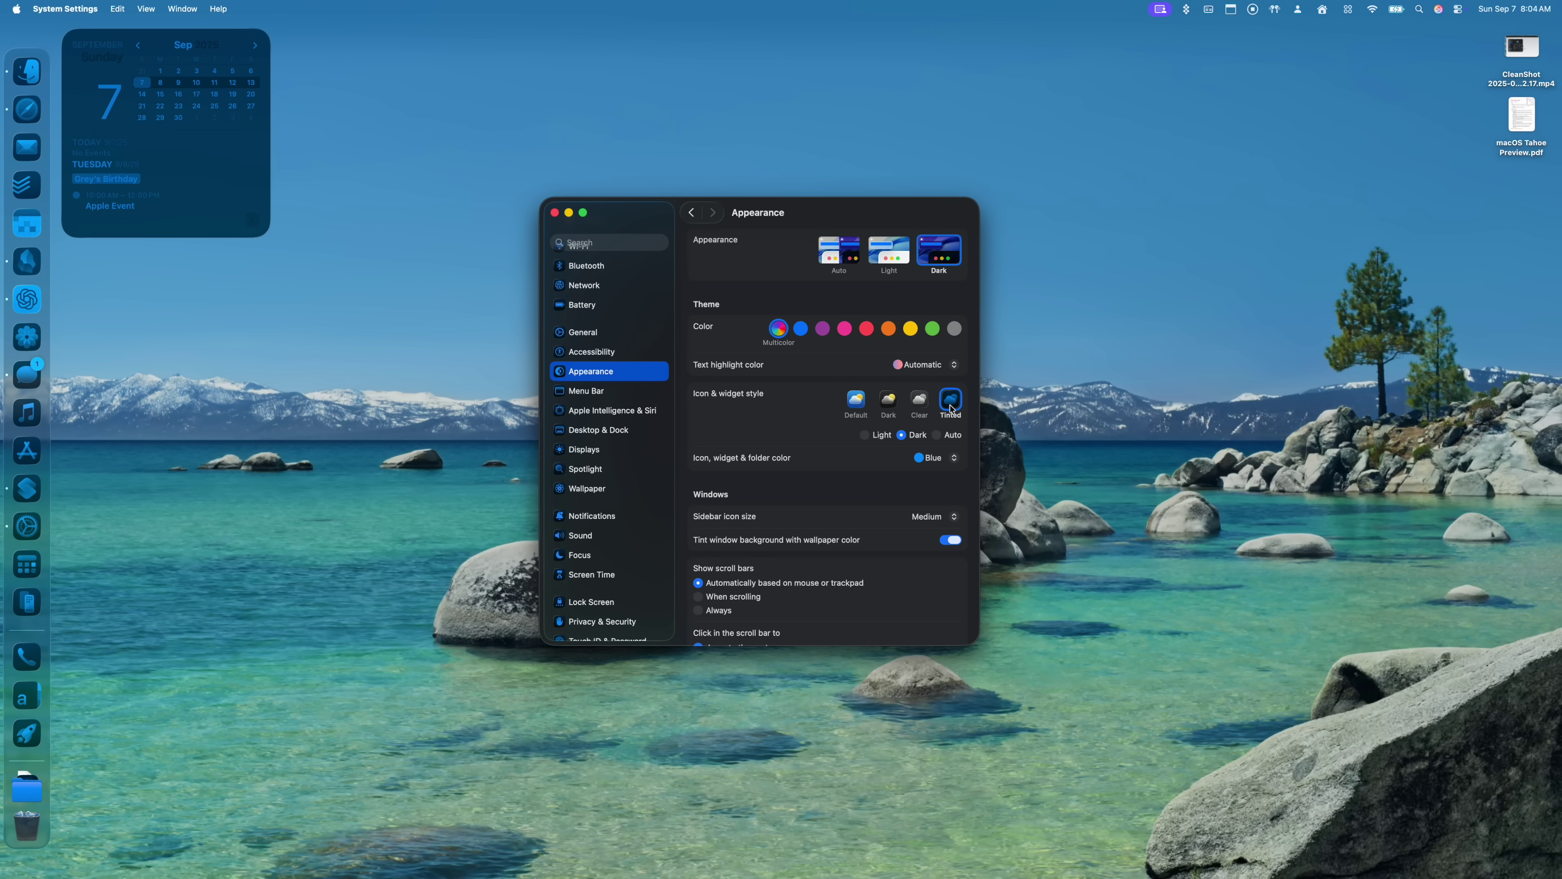
left_click(935, 458)
left_click(933, 403)
left_click(918, 401)
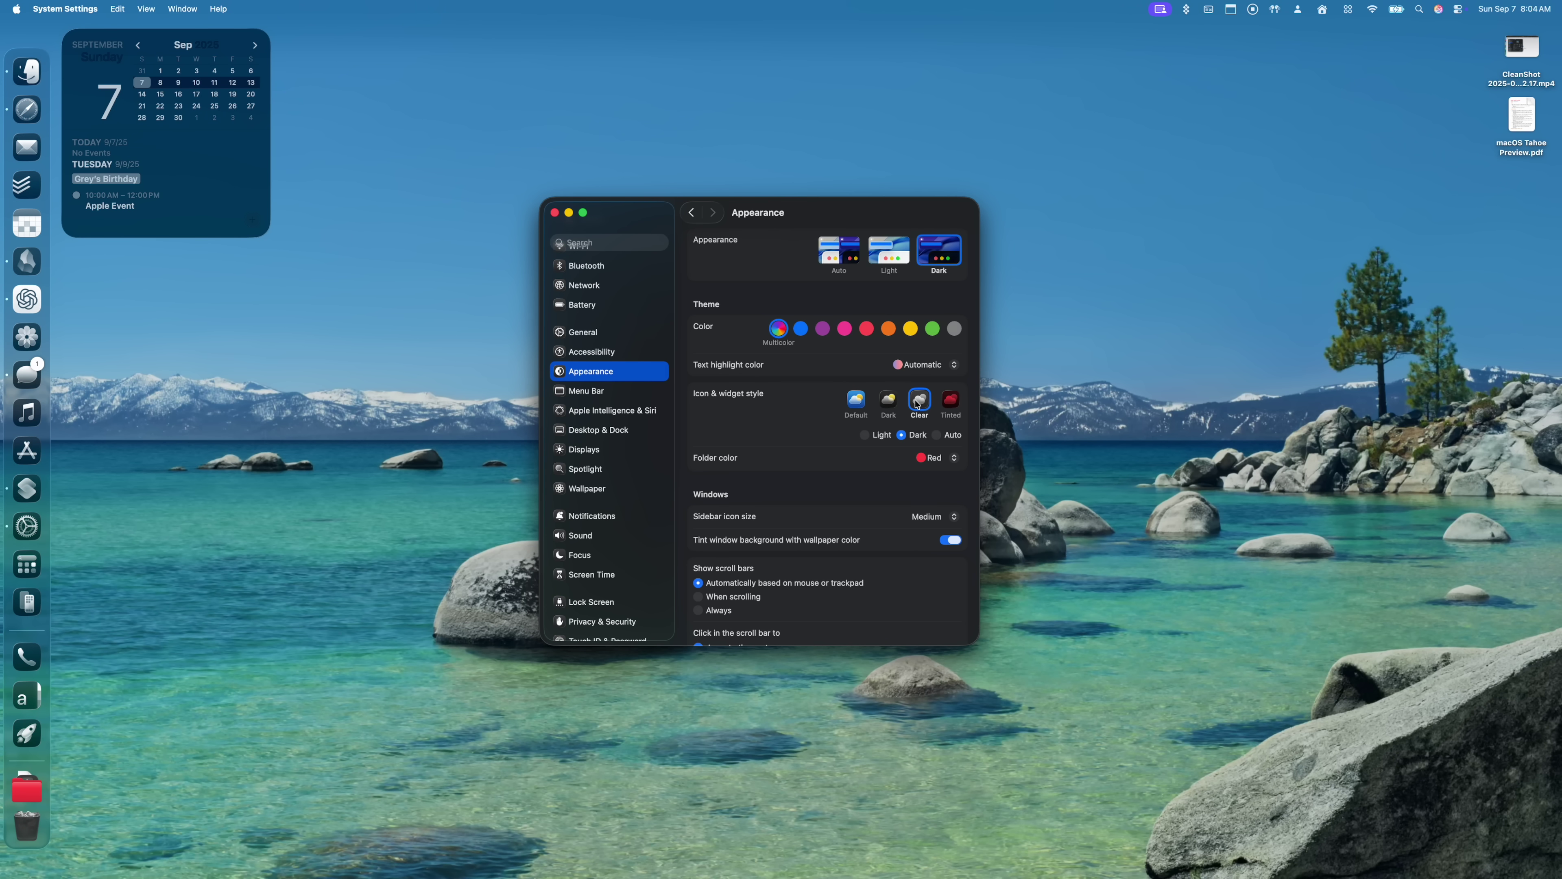
left_click(884, 405)
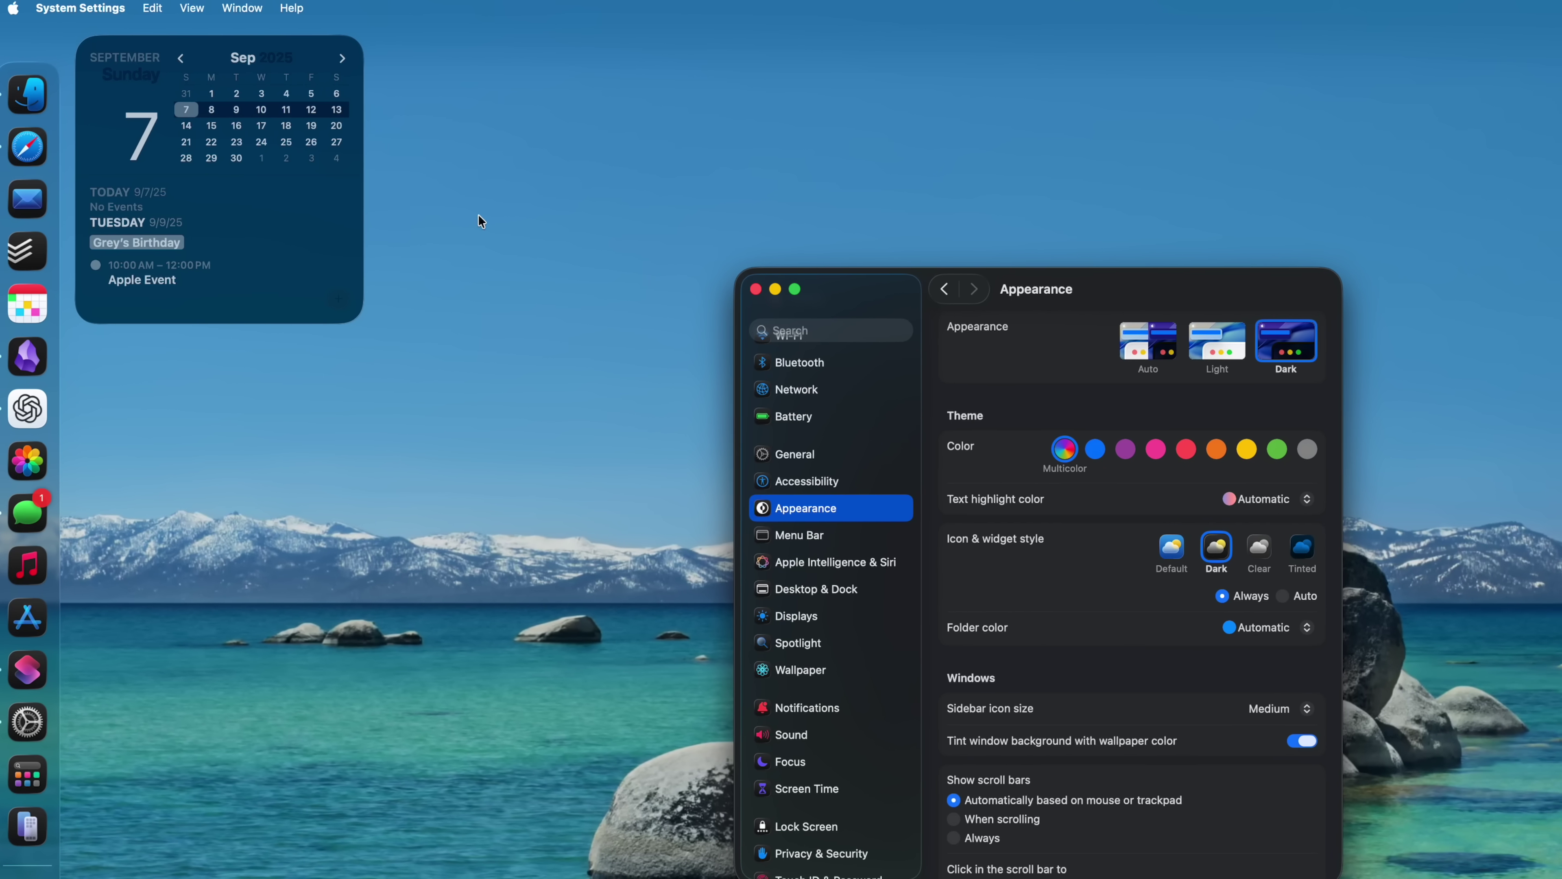
Turn on the menu bar background in the Menu Bar settings
left_click(96, 8)
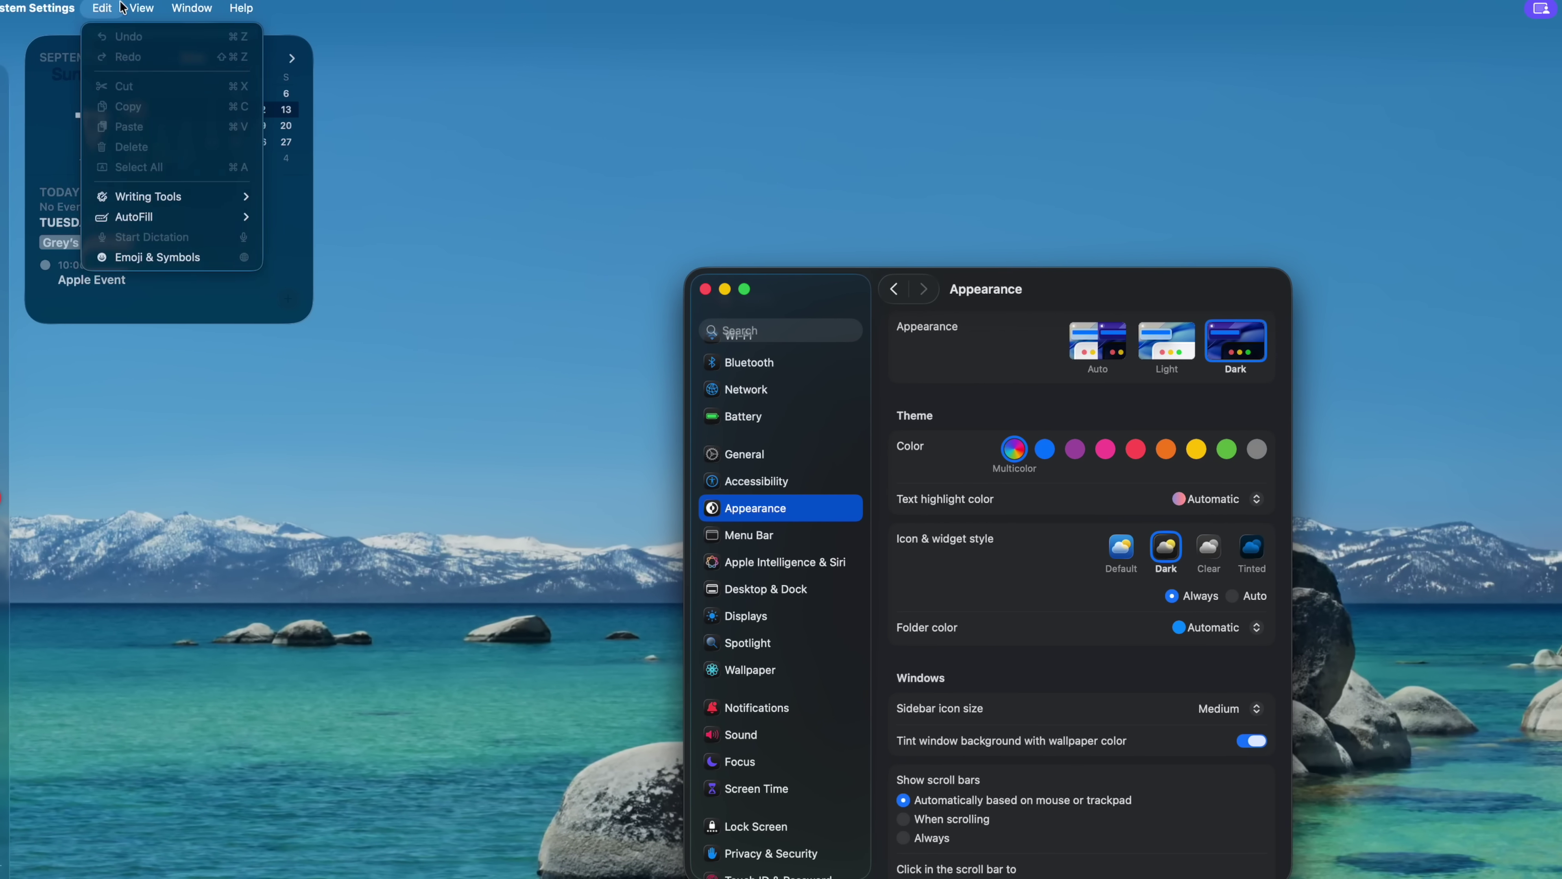
left_click(364, 6)
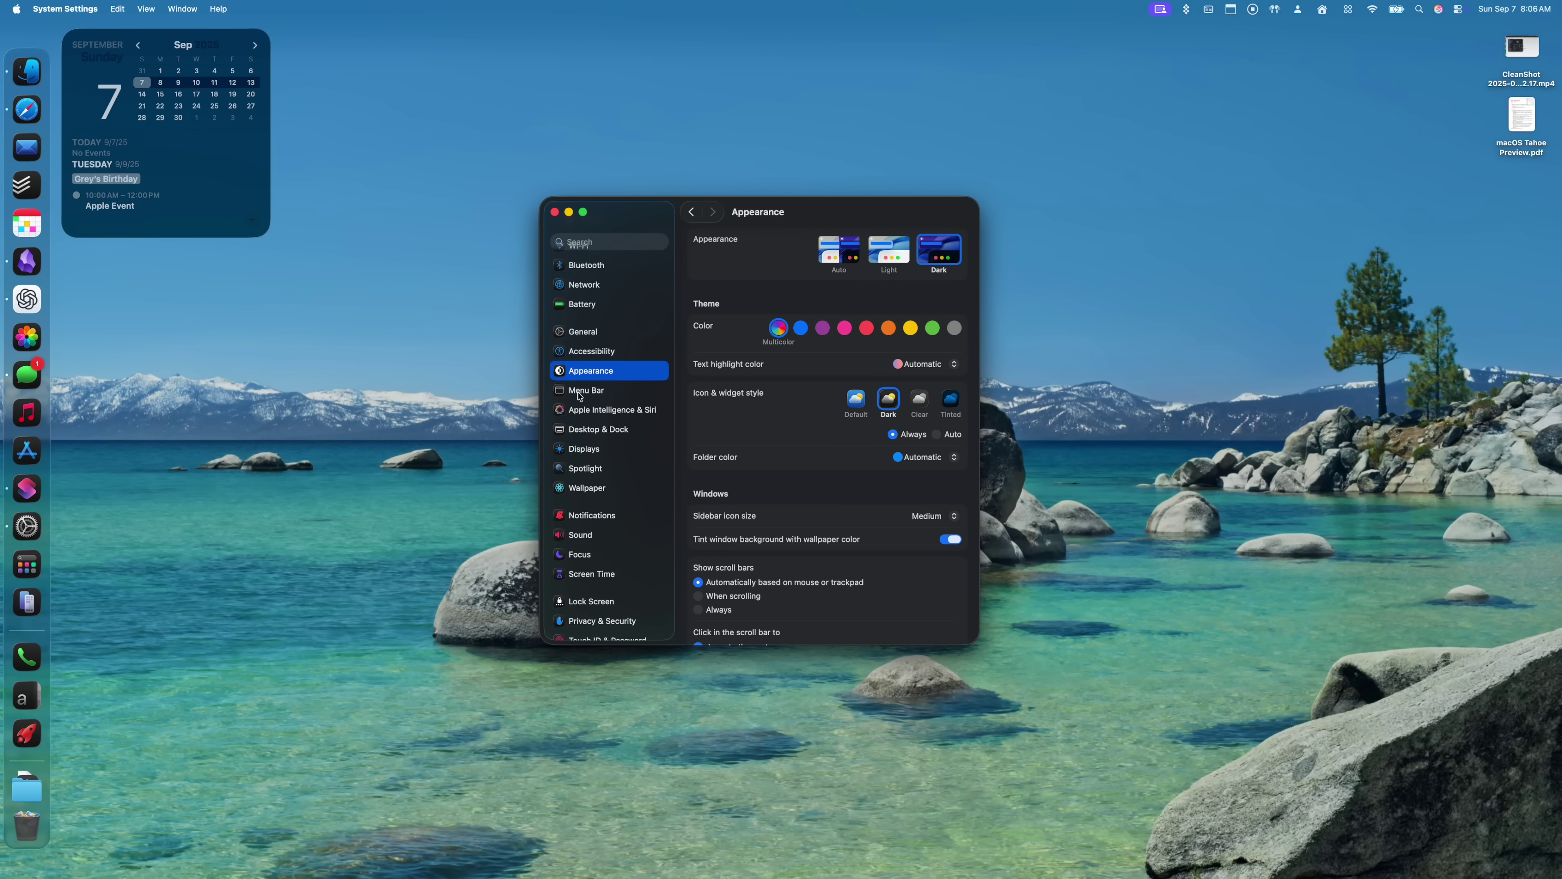
left_click(578, 392)
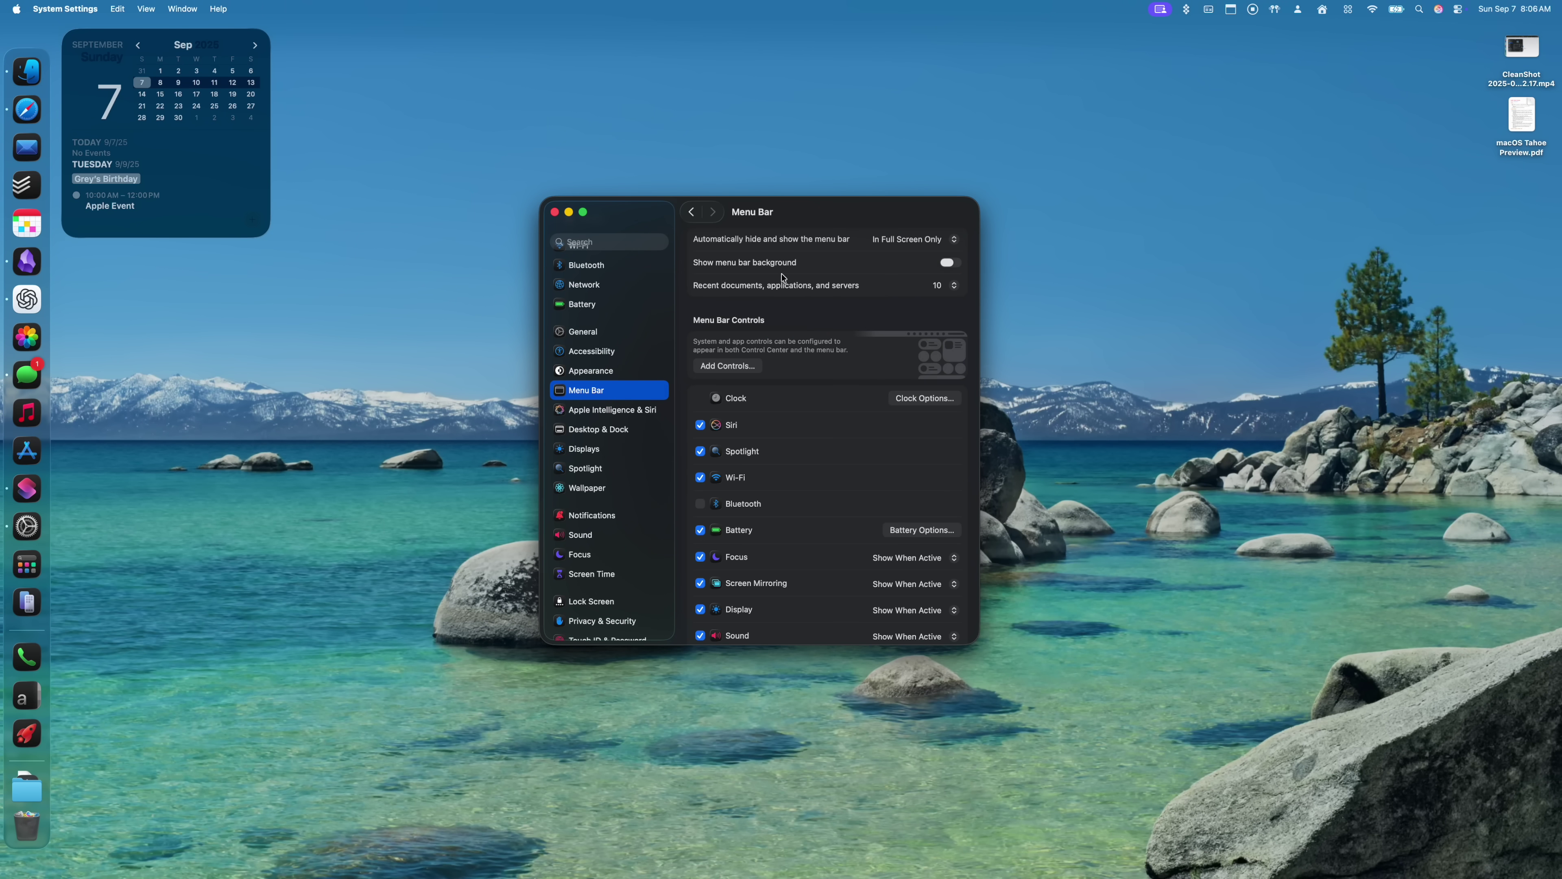
left_click(949, 263)
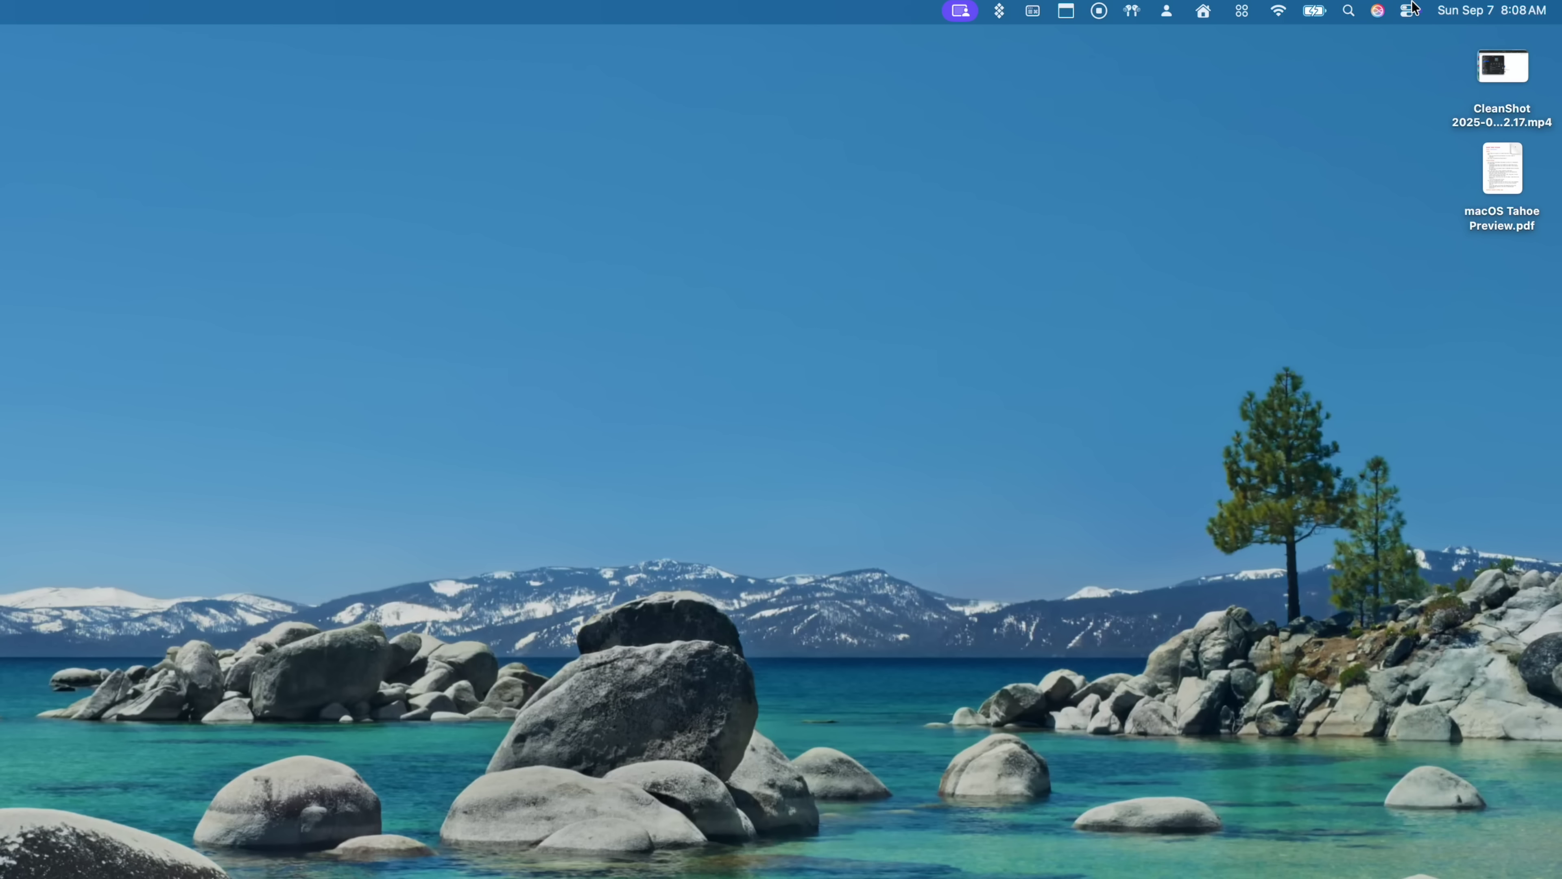
Open Control Center for editing and look through the gallery of all available controls
left_click(1457, 9)
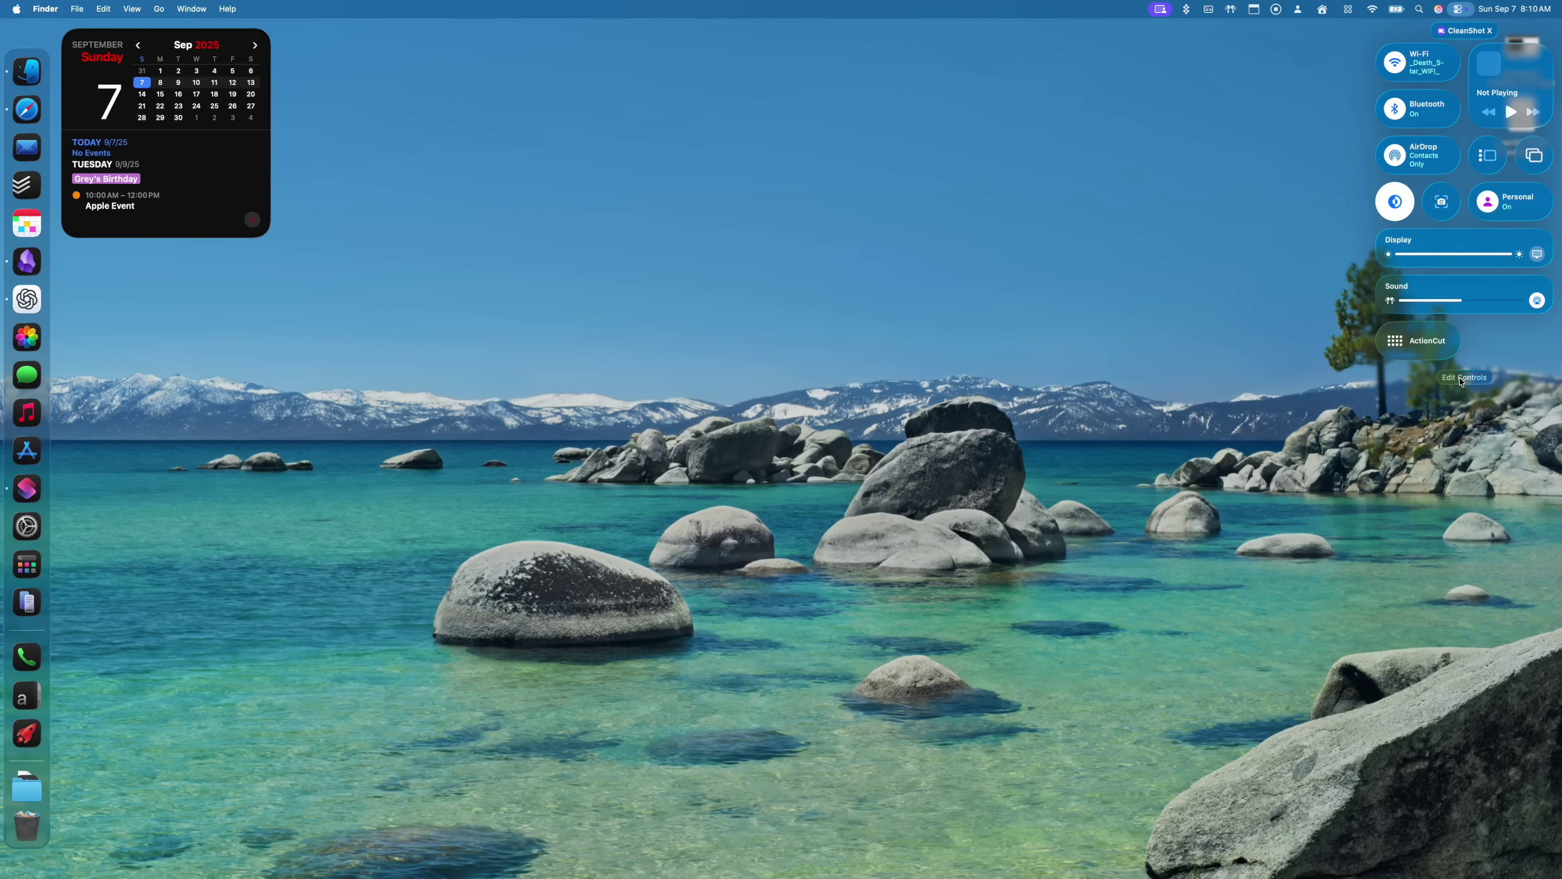
left_click(1462, 378)
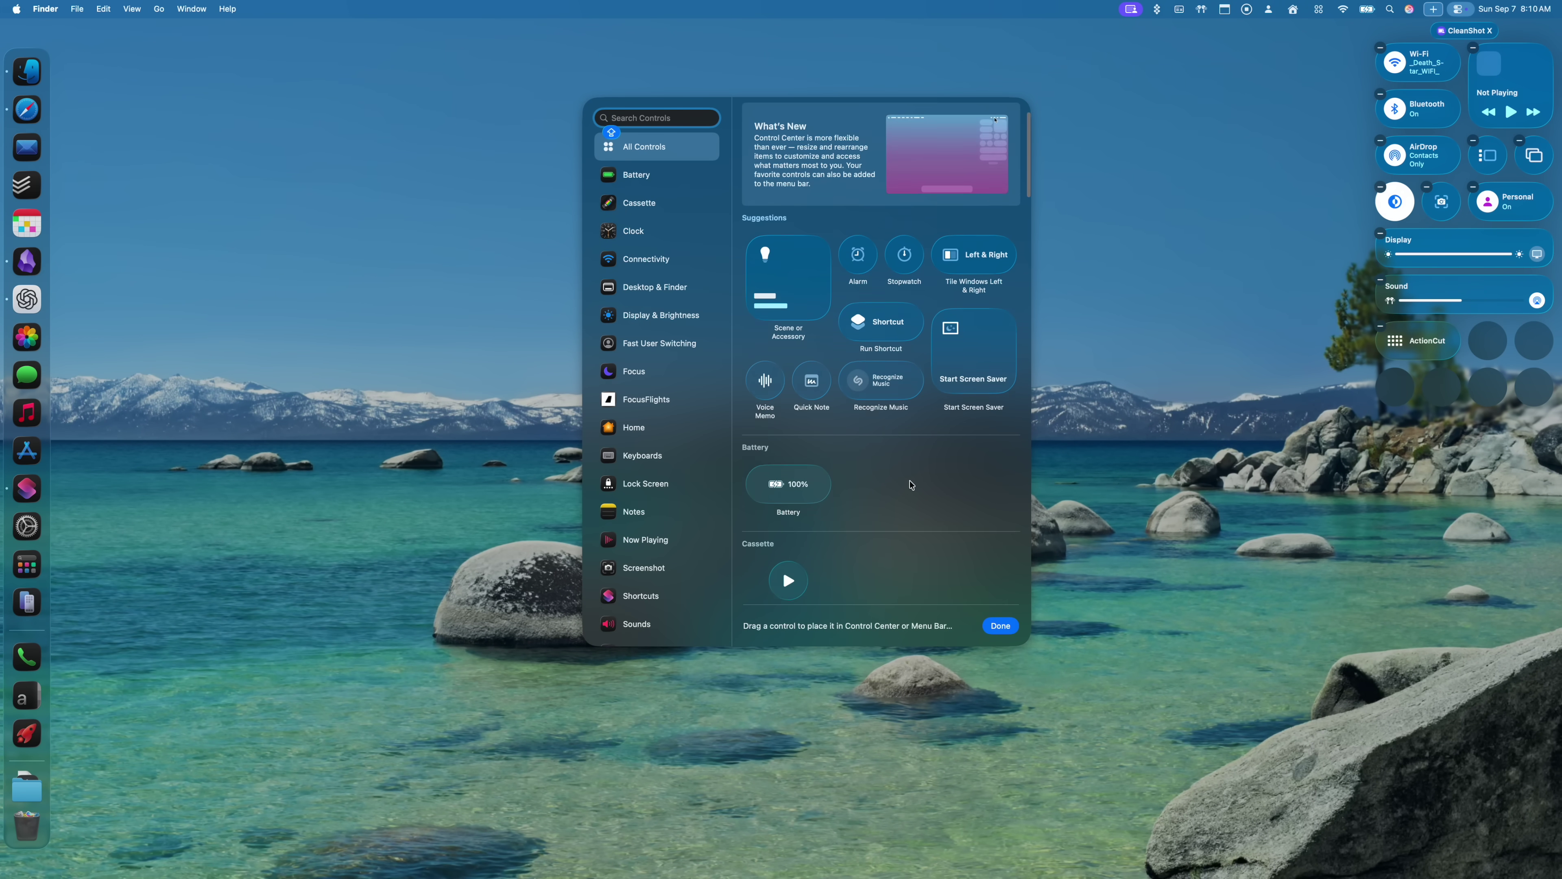
scroll(911, 484, "down", 5)
scroll(911, 484, "down", 5)
scroll(911, 484, "down", 5)
scroll(911, 484, "down", 9)
scroll(911, 484, "down", 11)
scroll(911, 484, "down", 11)
scroll(911, 484, "down", 10)
scroll(911, 484, "down", 12)
scroll(910, 484, "down", 6)
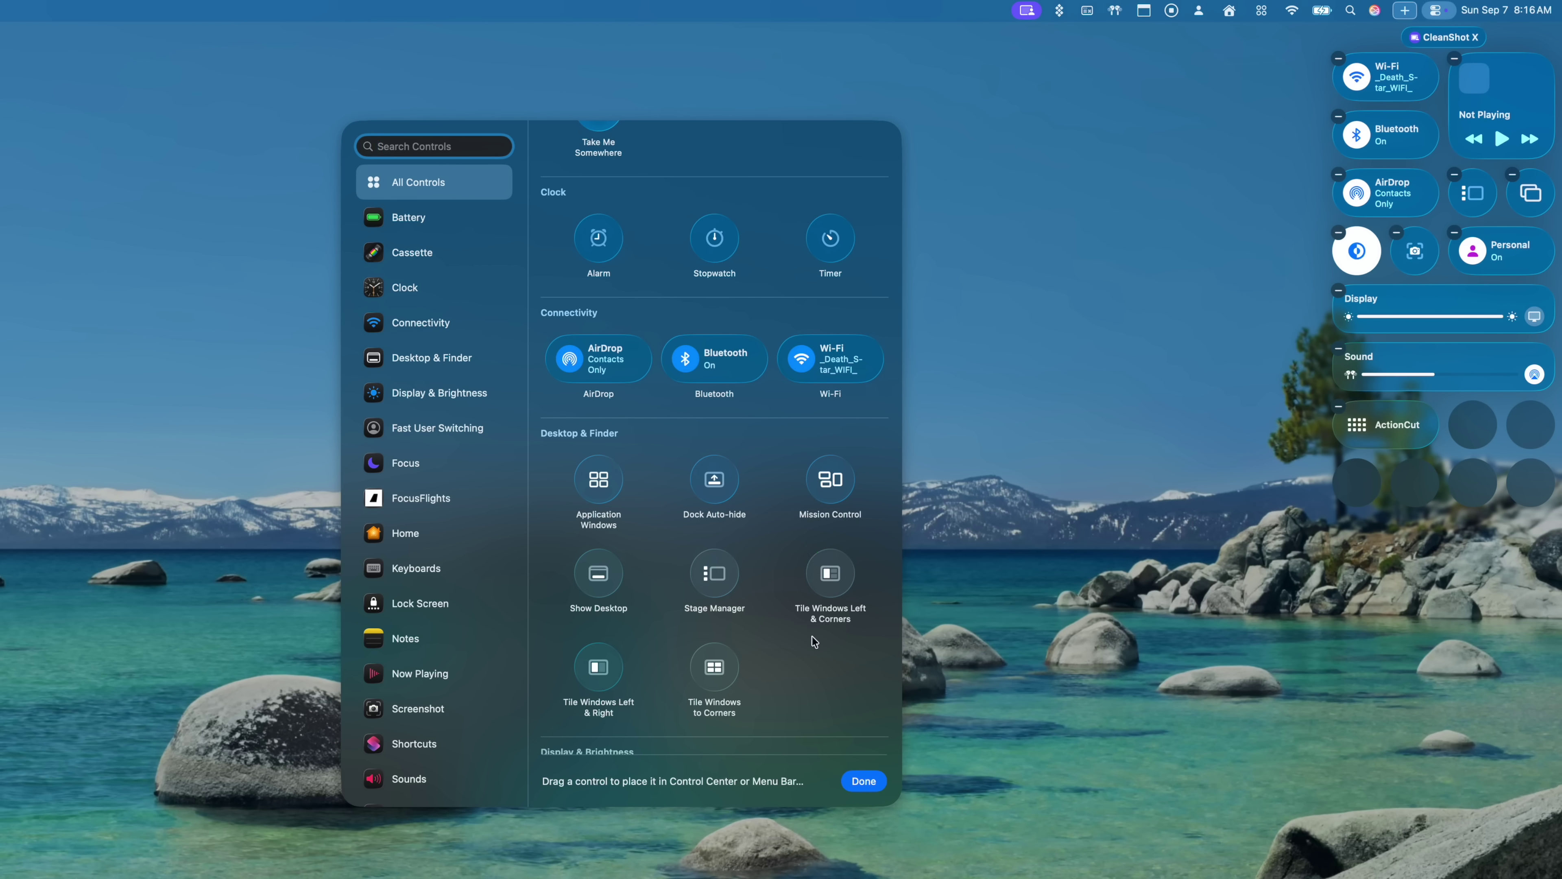
Add the Tile Windows Left & Corners control to the menu bar and close the controls gallery
left_click(810, 556)
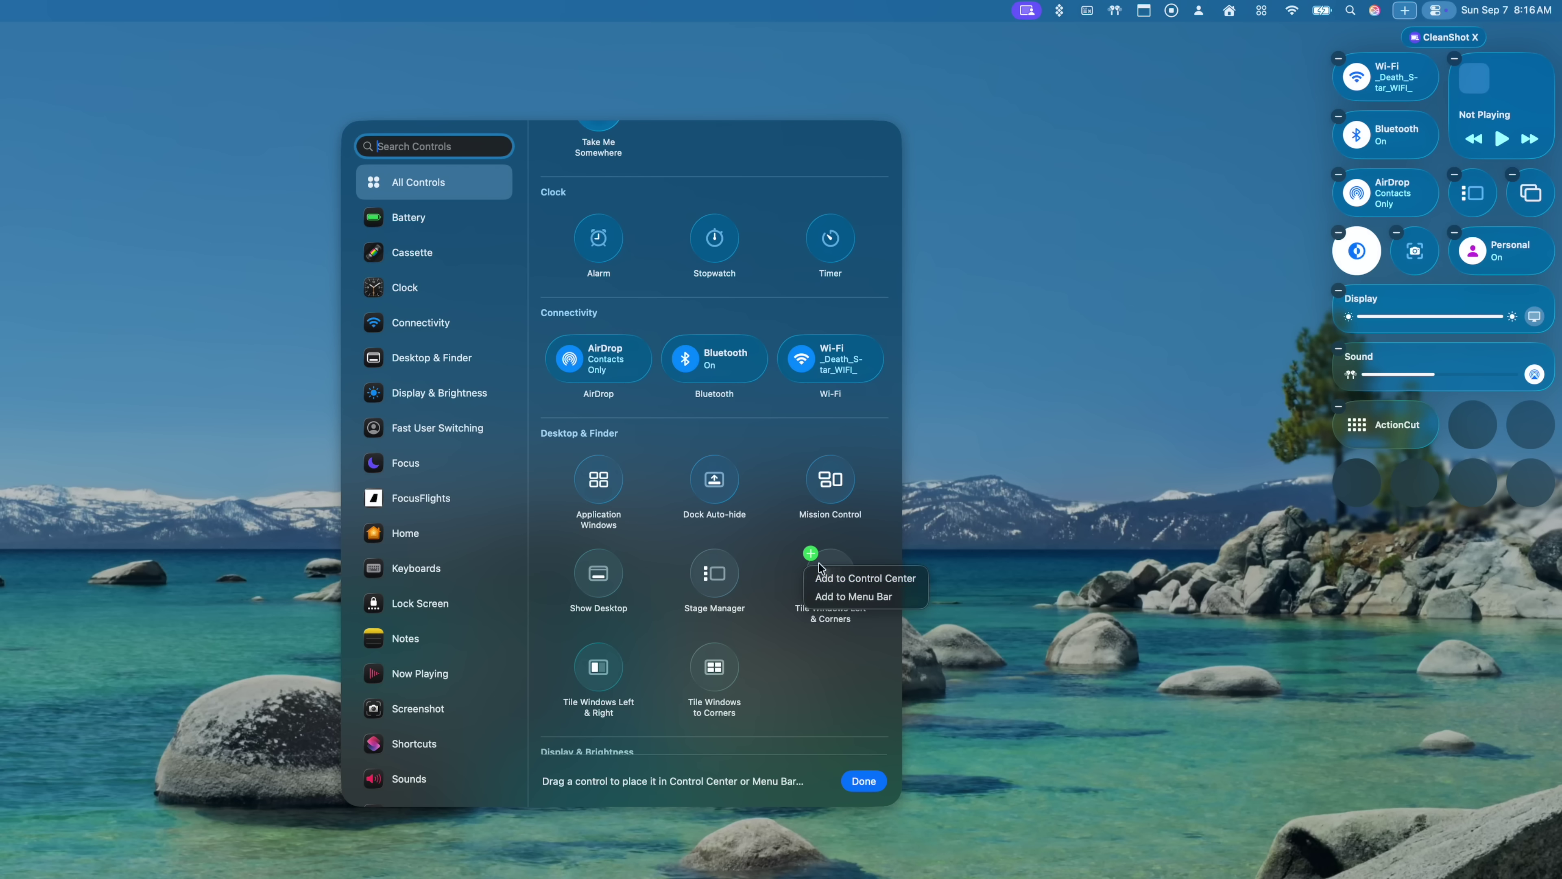
left_click(836, 595)
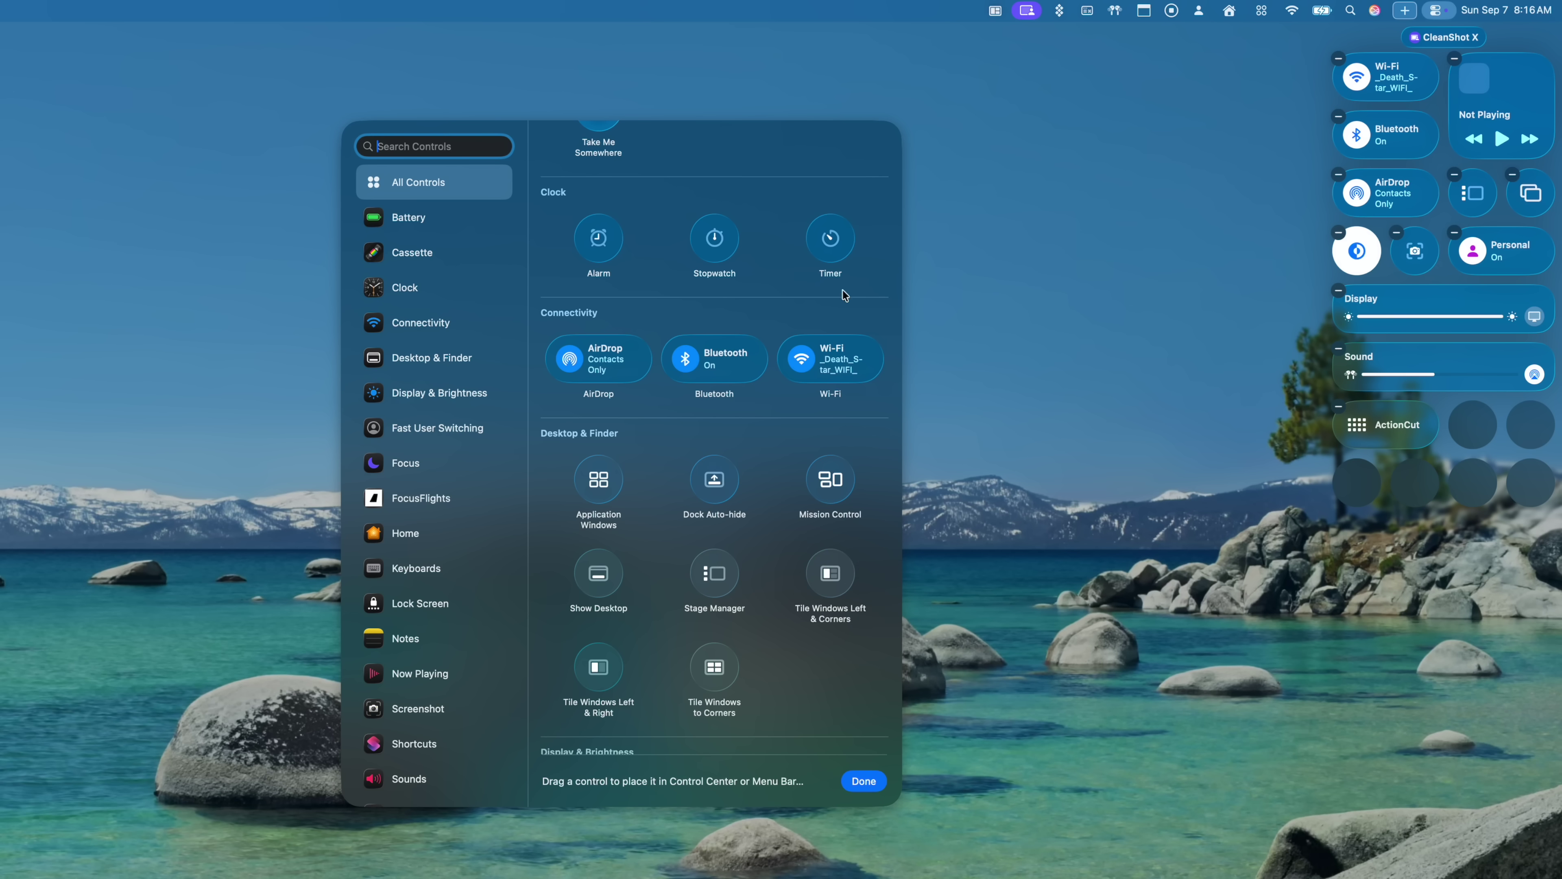
left_click(961, 229)
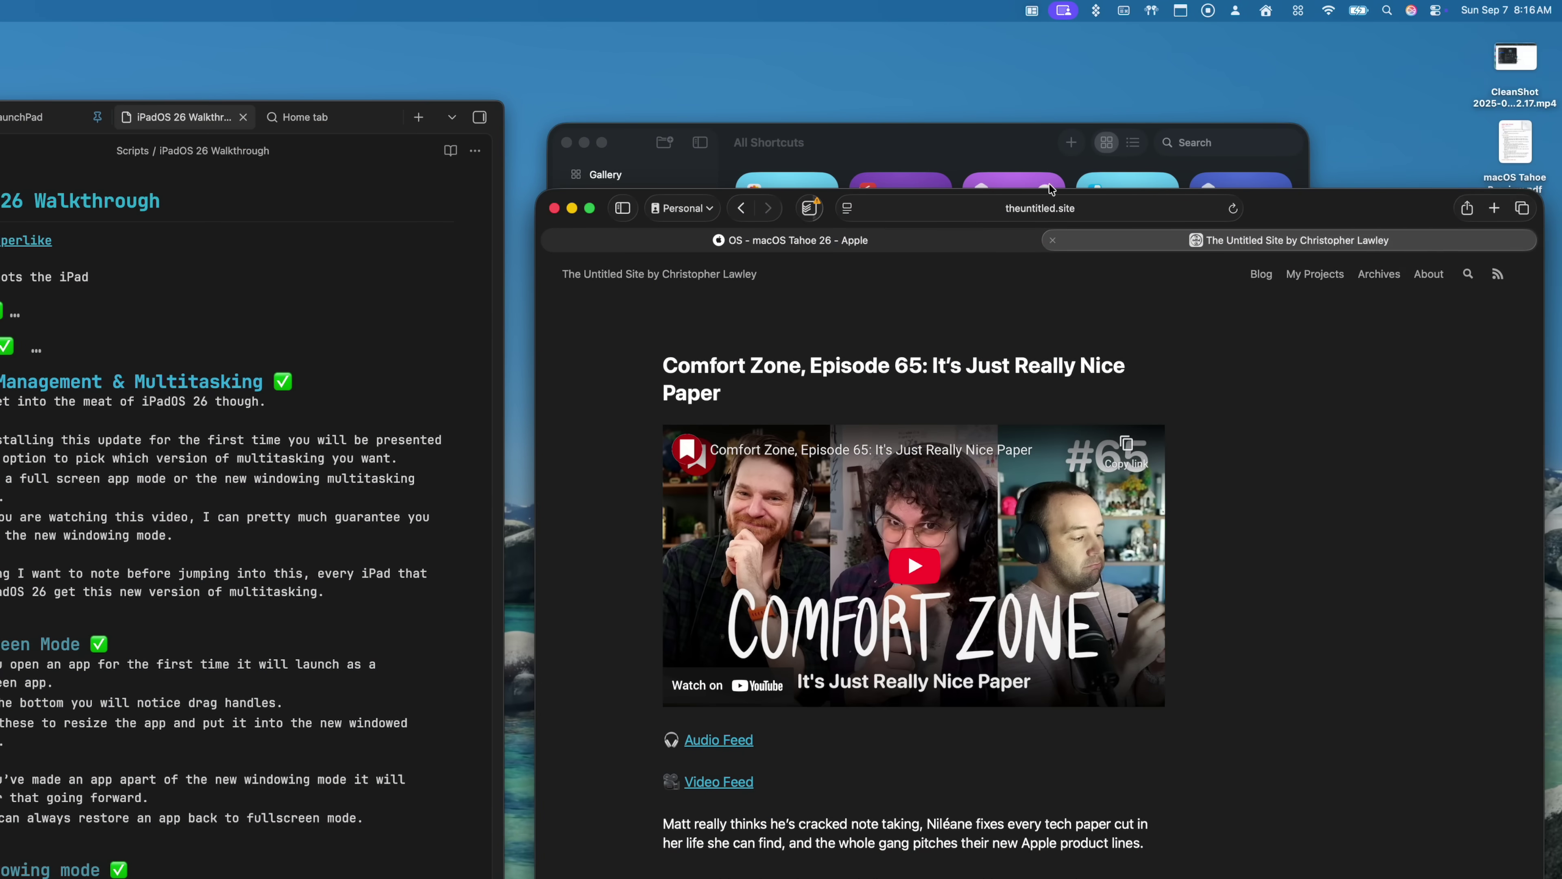
Tile the open windows with the menu bar tiling control and remove that control from the menu bar
left_click(1031, 12)
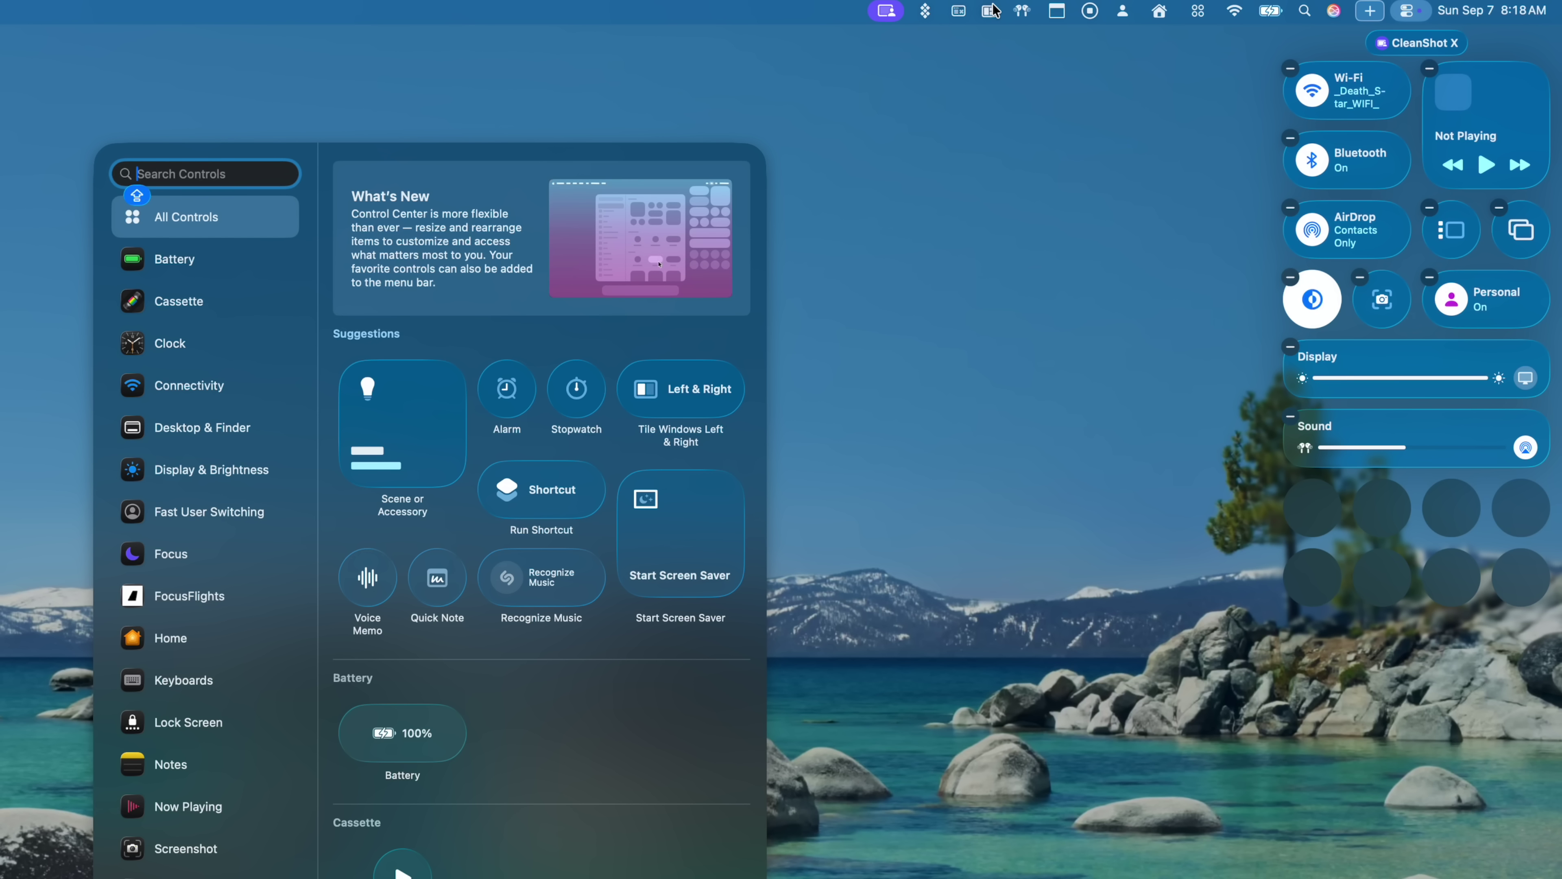
left_click_drag(994, 7, 1012, 557)
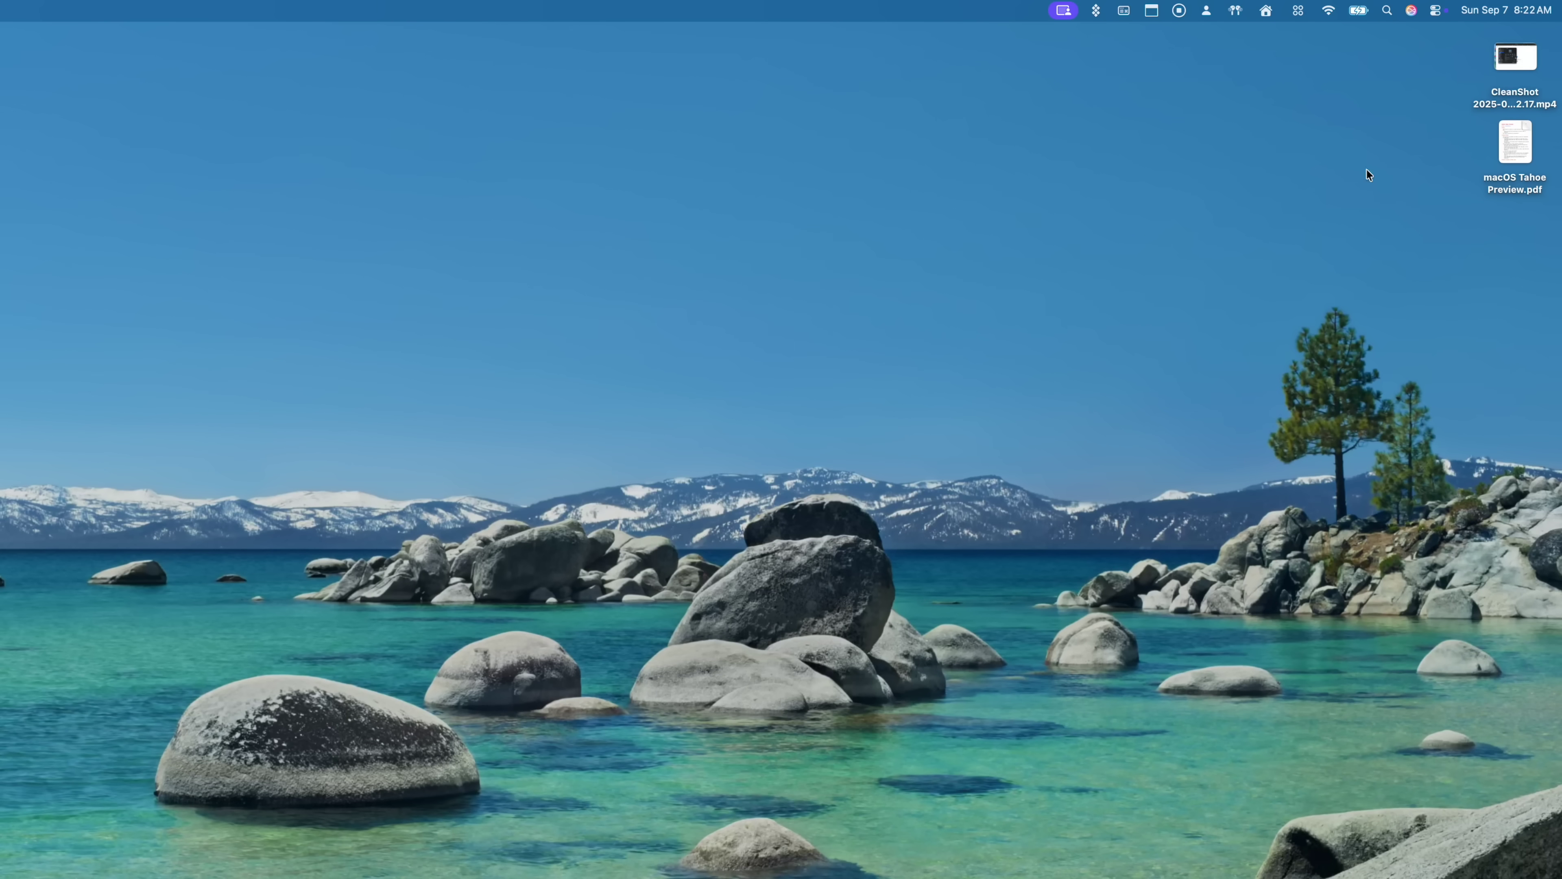
Edit the Control Center controls and add a second, empty Control Center to the menu bar
left_click(1441, 10)
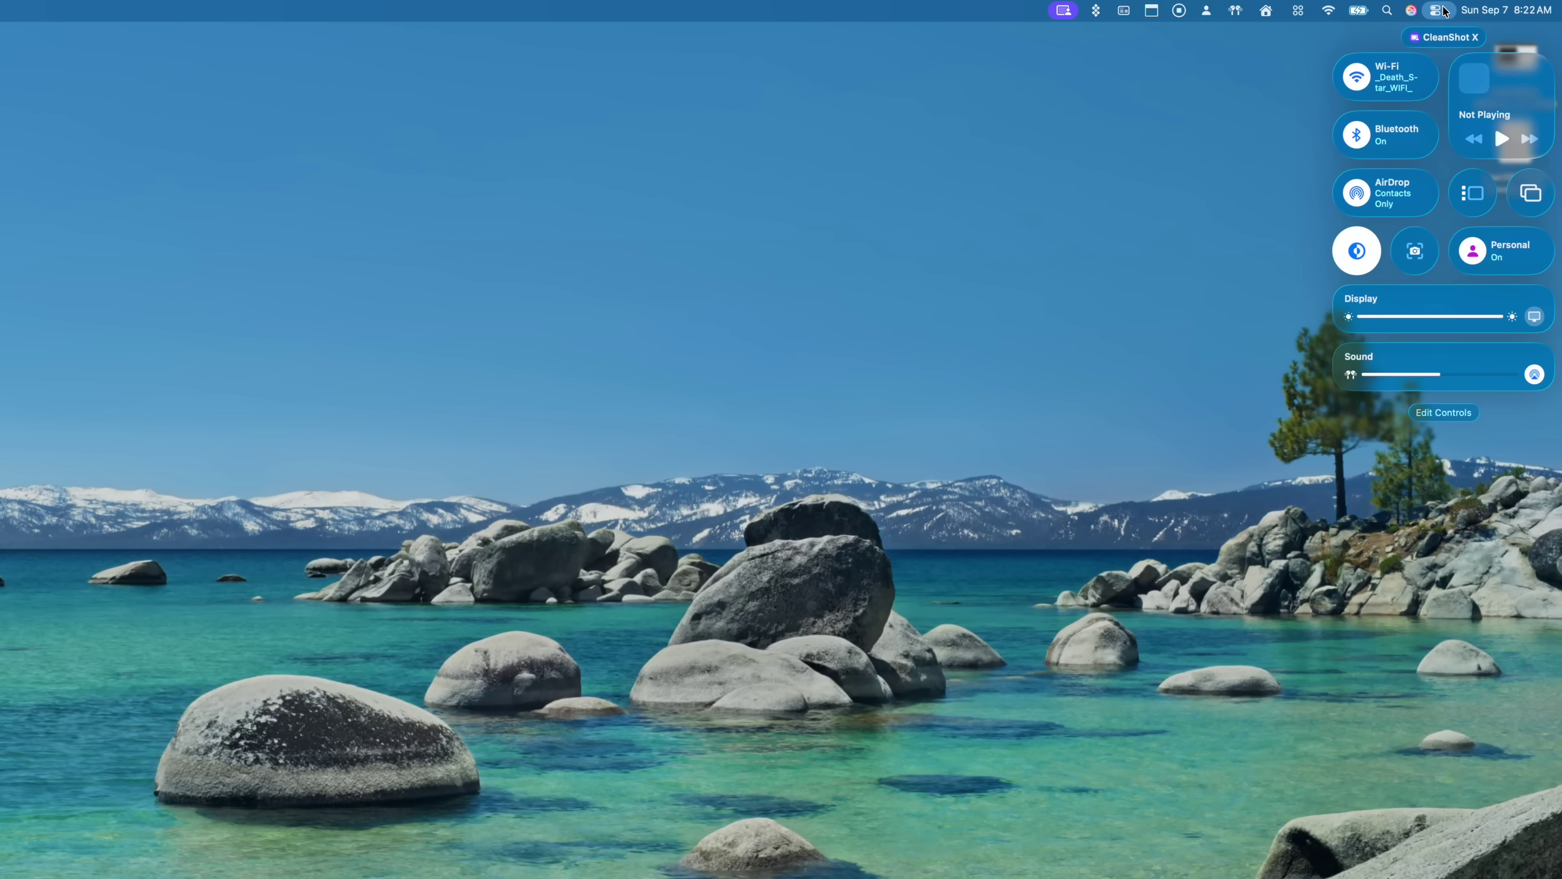
left_click(1441, 413)
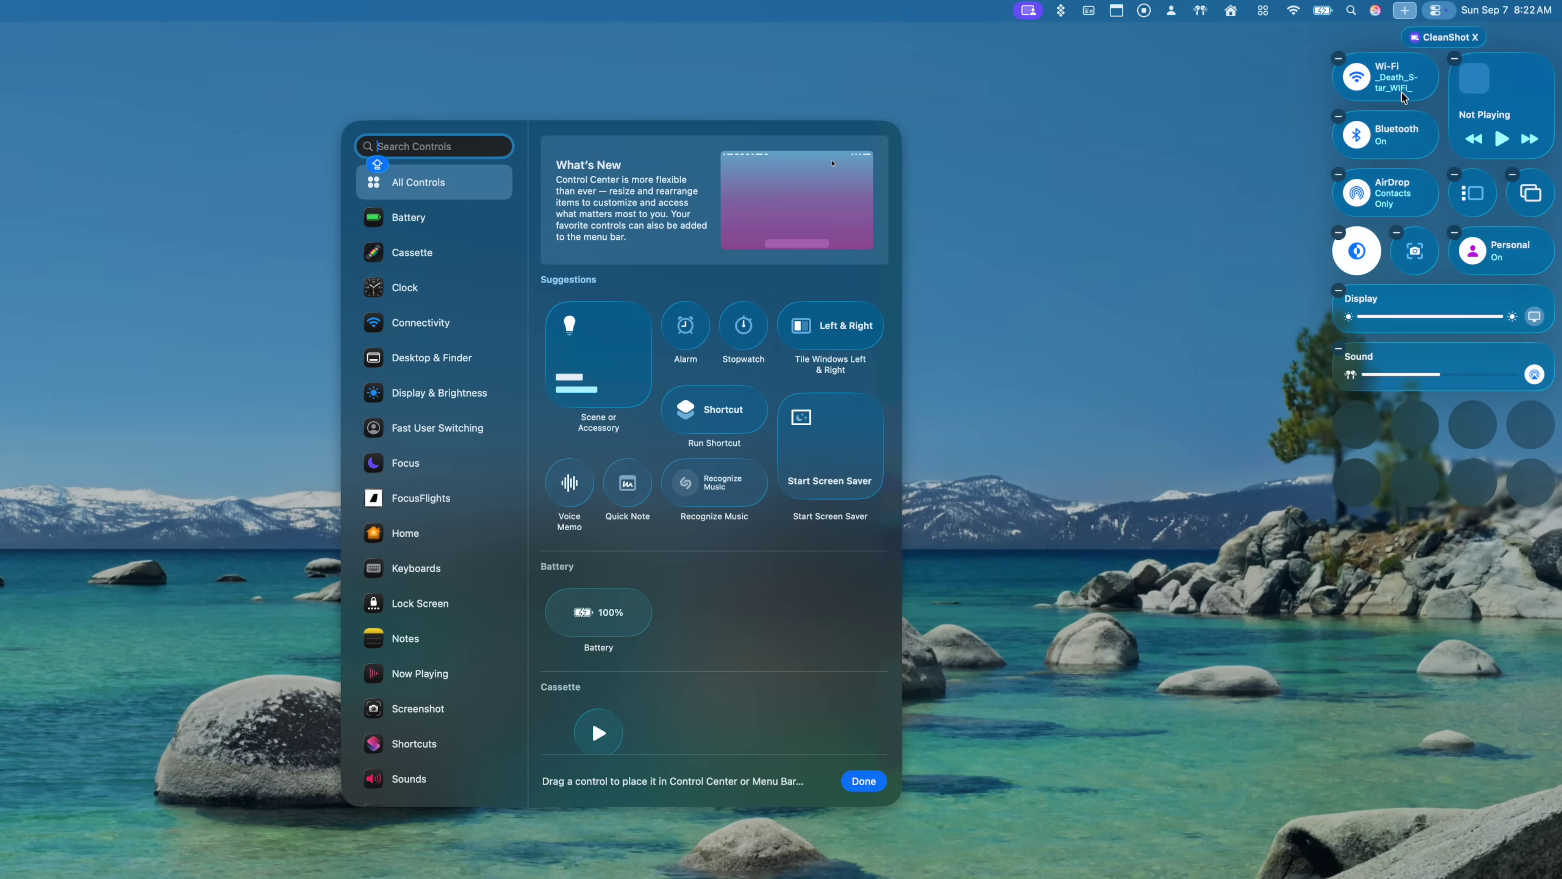
left_click(1404, 16)
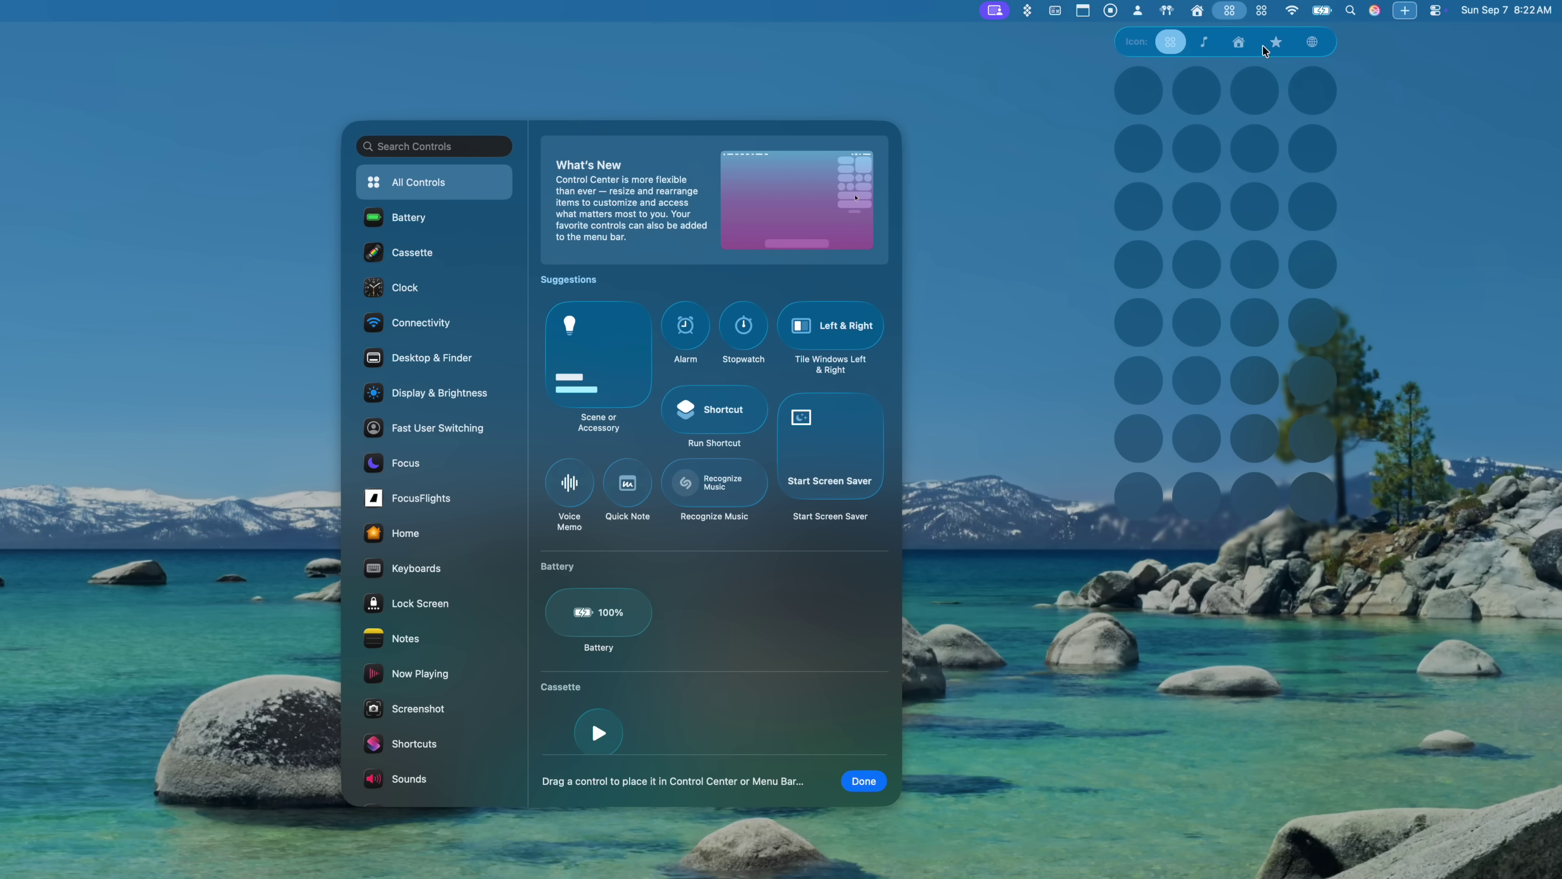
Add the Alarm, Stopwatch, Quick Note, Battery and Wi-Fi controls to the new Control Center
left_click_drag(697, 335, 1138, 91)
left_click_drag(743, 325, 1220, 105)
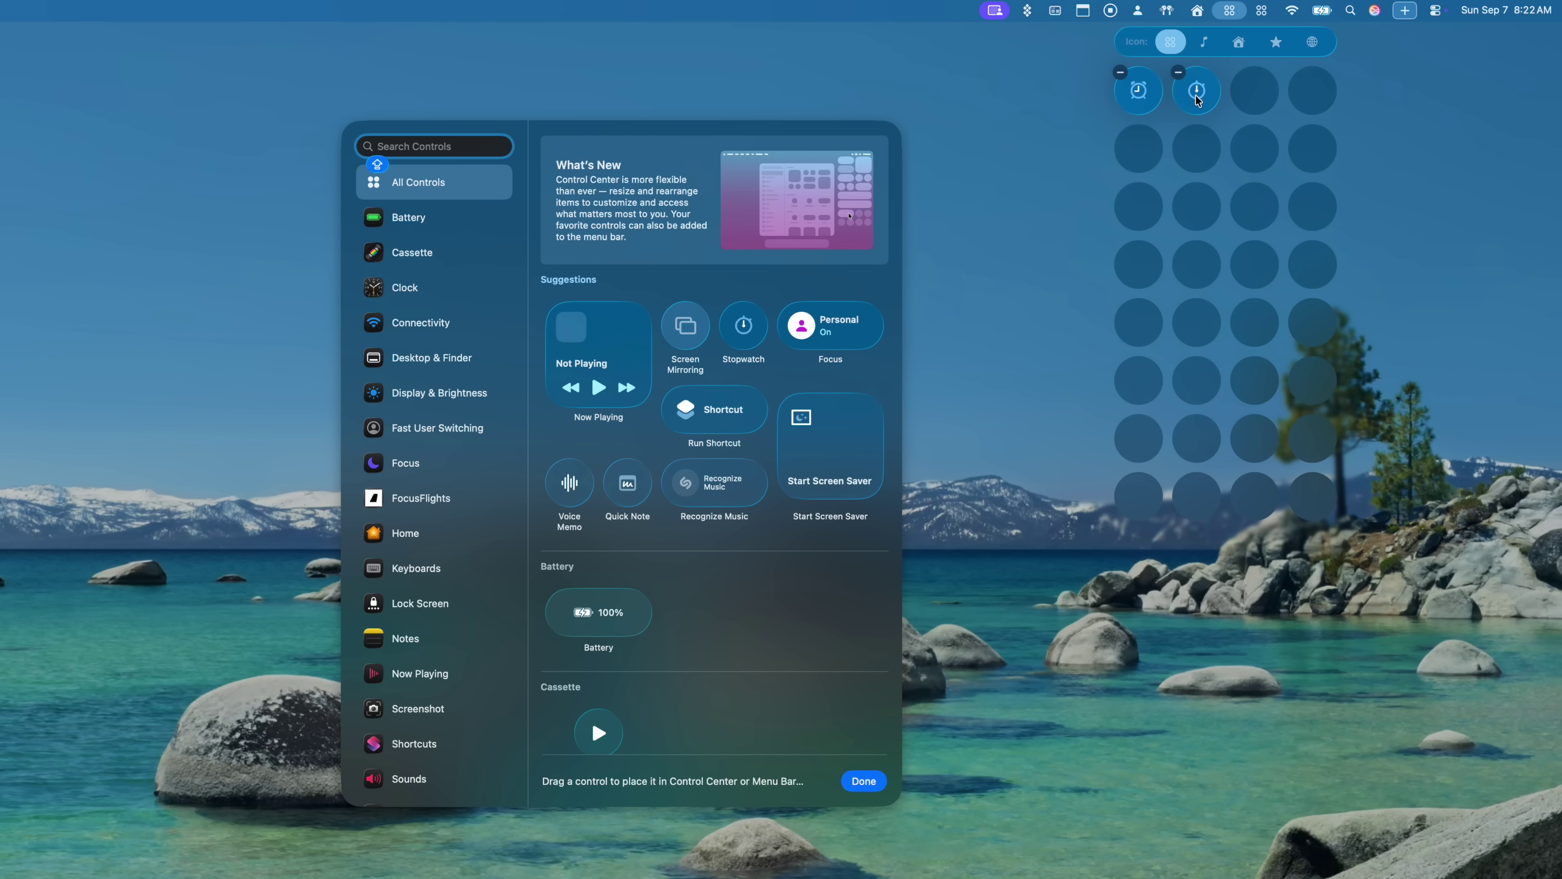
left_click_drag(627, 483, 1254, 91)
left_click_drag(578, 592, 1162, 148)
scroll(740, 509, "down", 3)
scroll(740, 508, "down", 10)
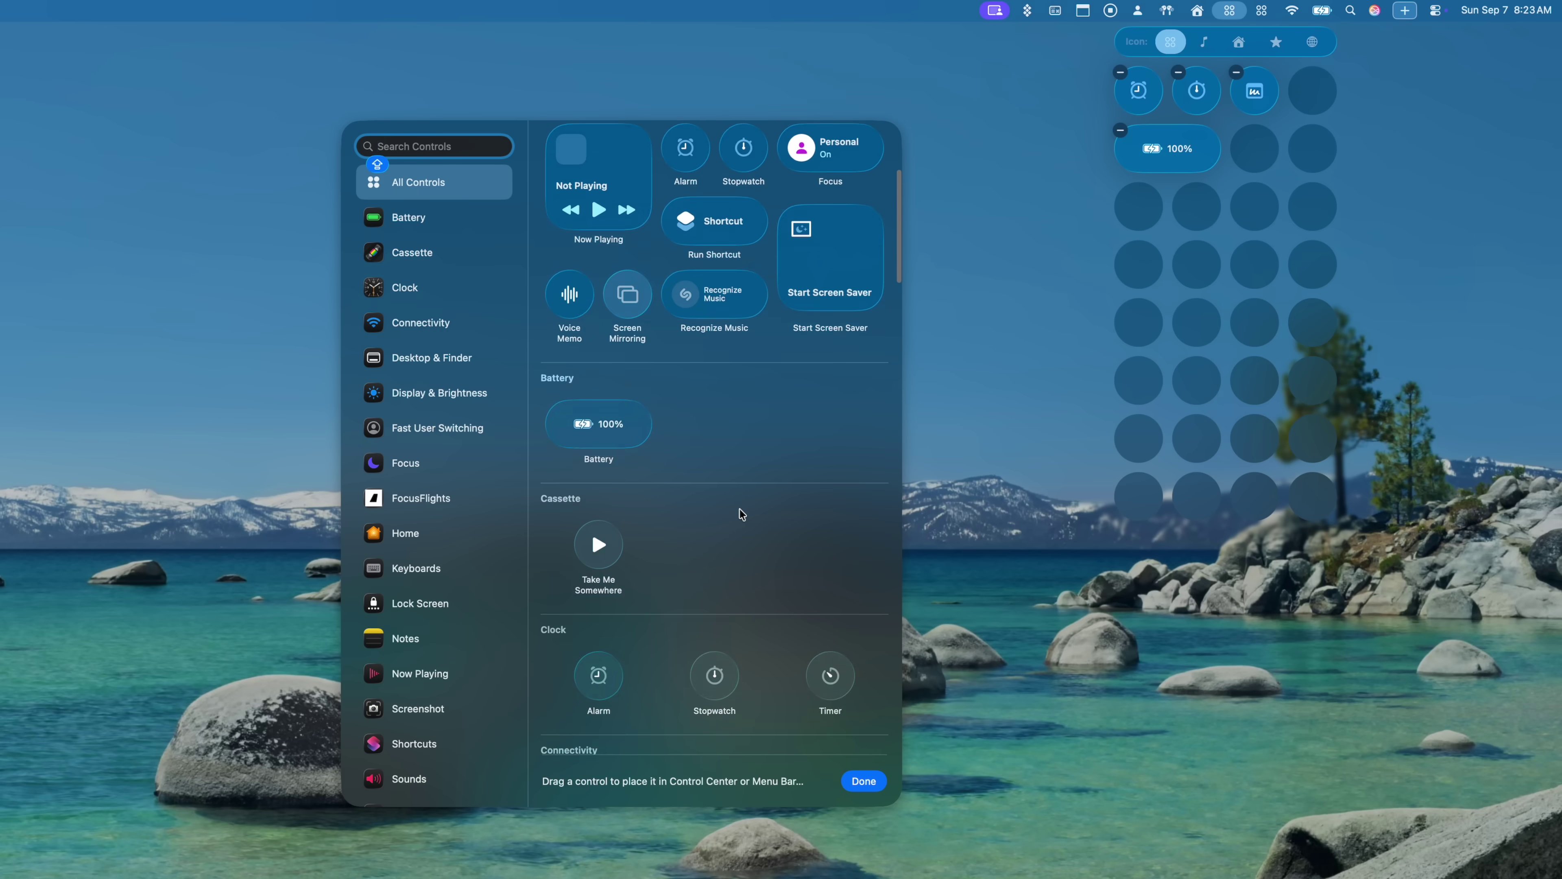
left_click_drag(824, 483, 1153, 208)
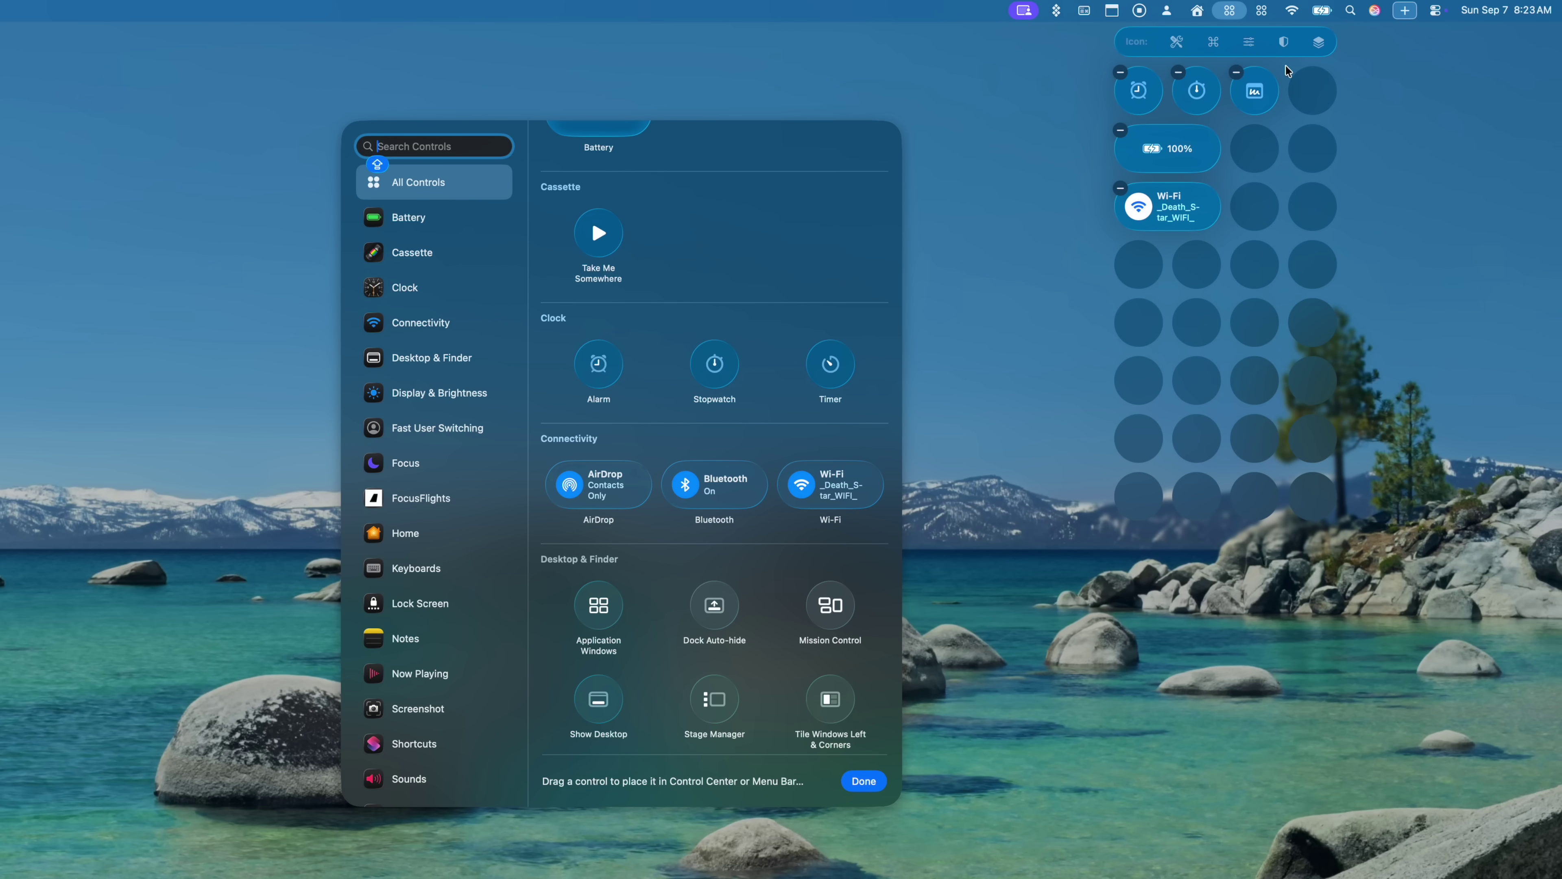
Change the new Control Center's menu bar icon to the half-filled shield
left_click(1282, 46)
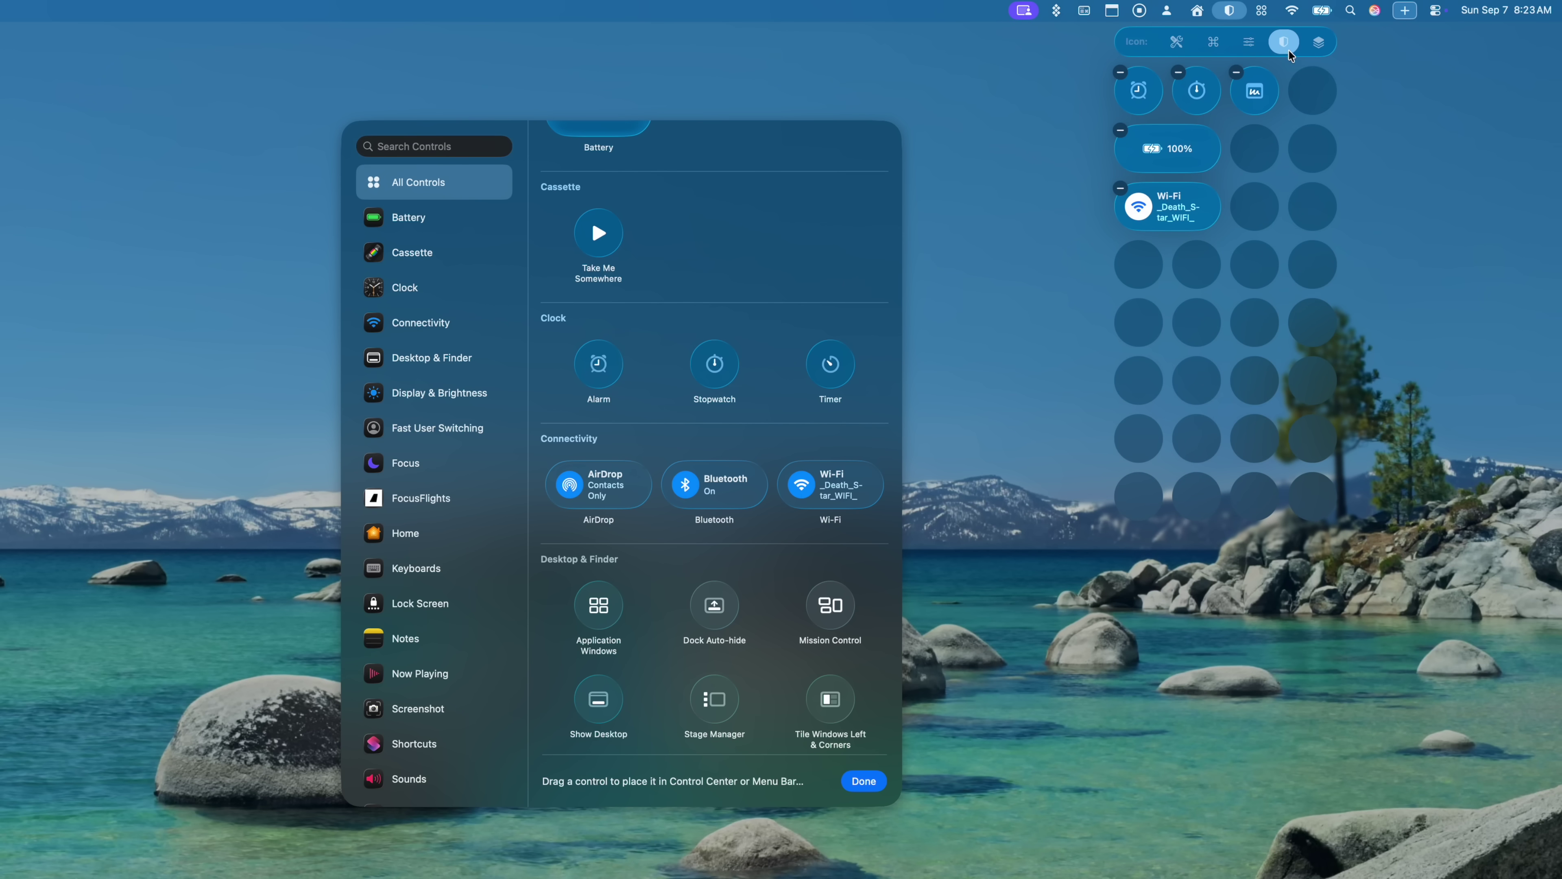
left_click(1409, 127)
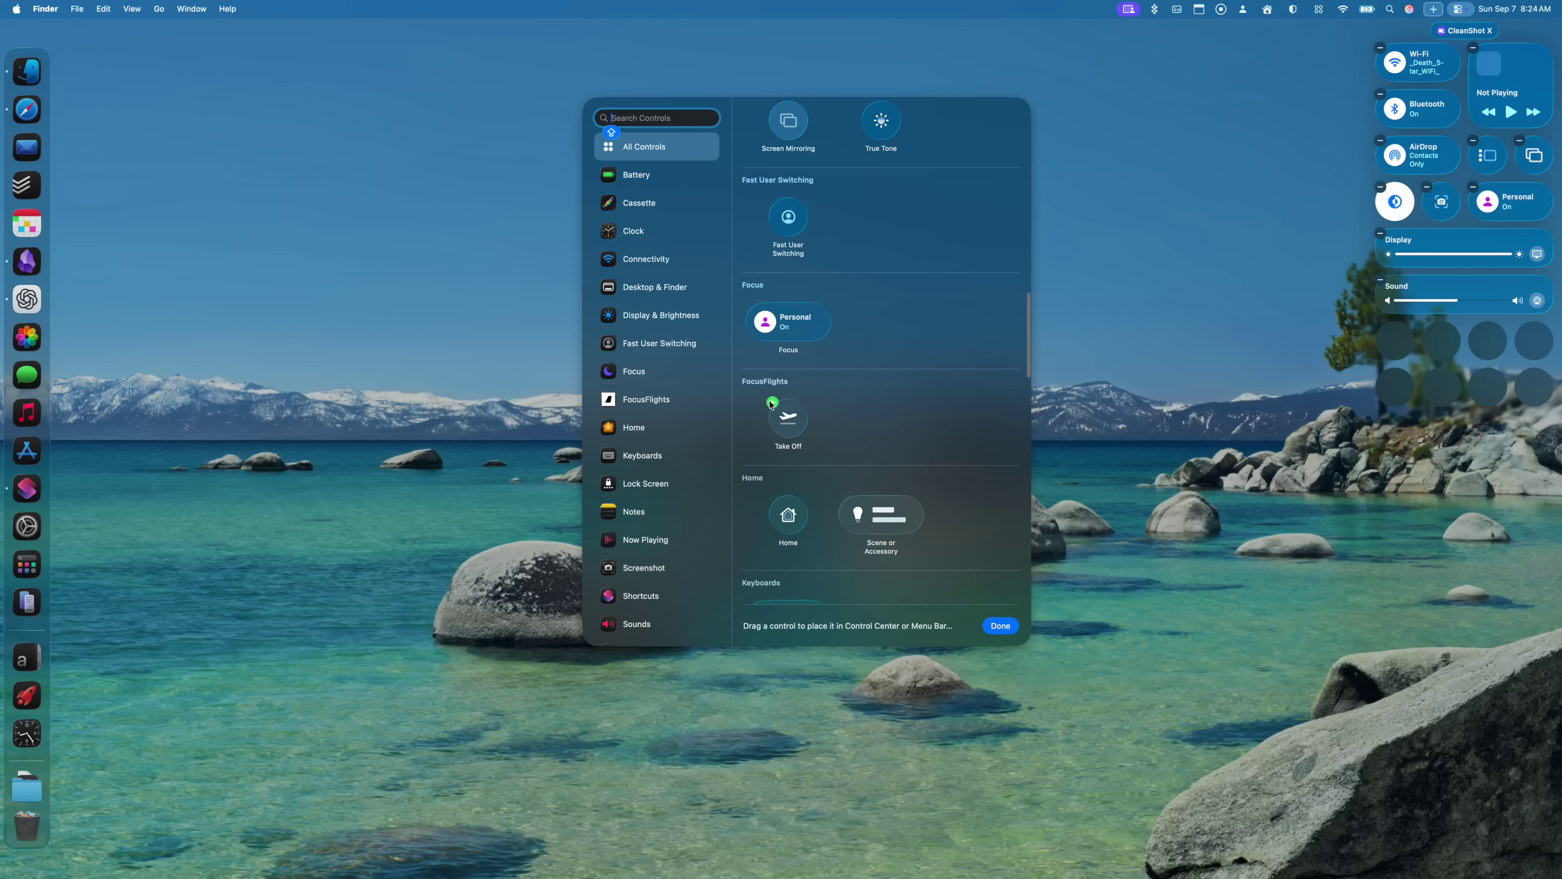
Add the Take Off control from FocusFlights to Control Center
left_click(771, 403)
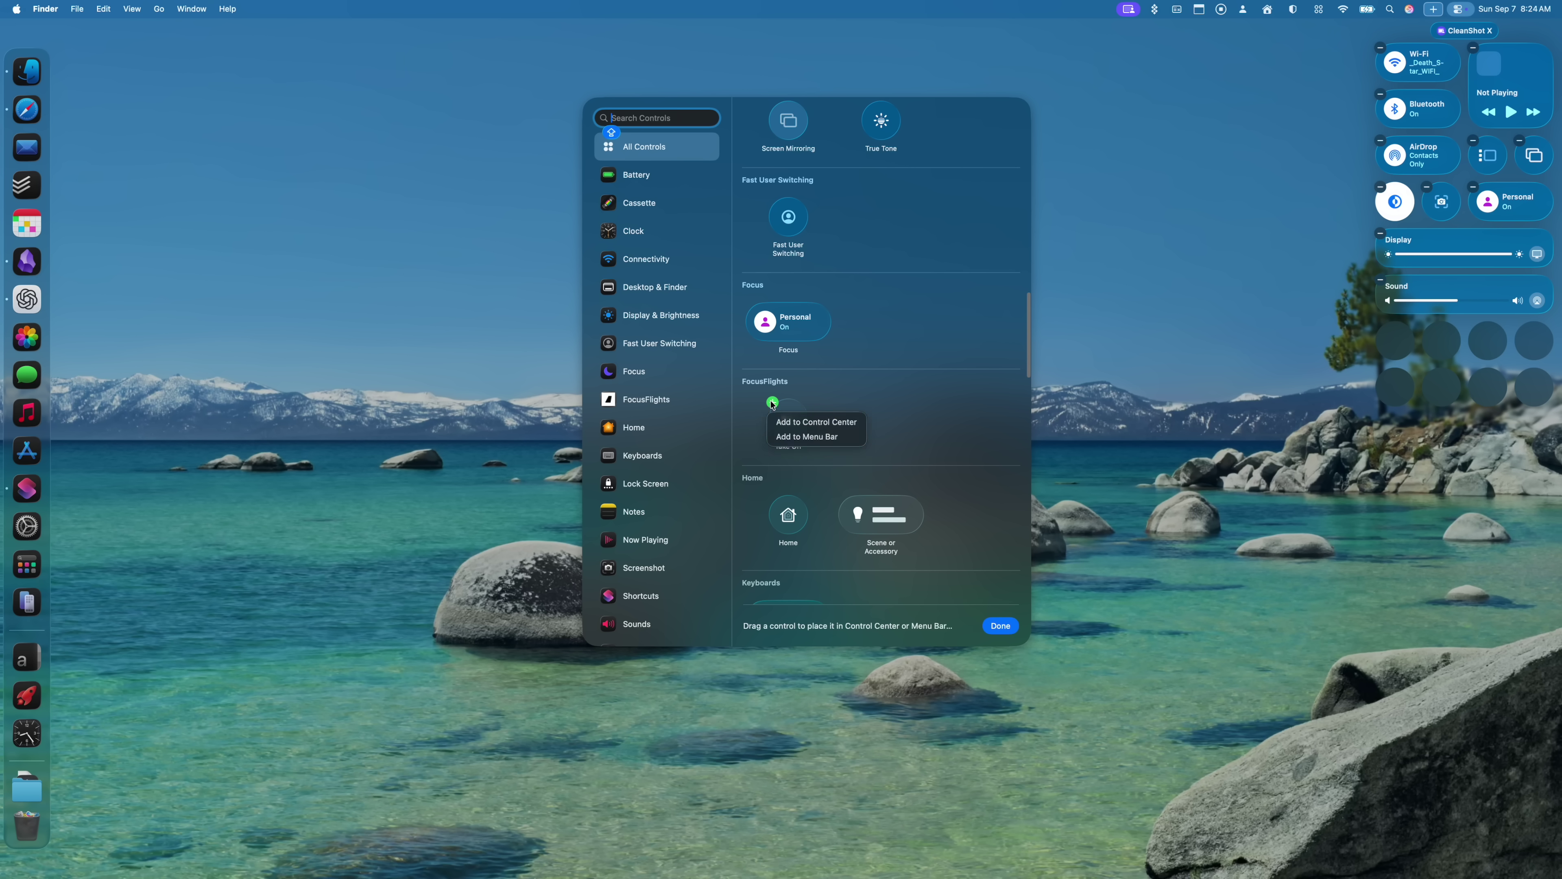
left_click(793, 423)
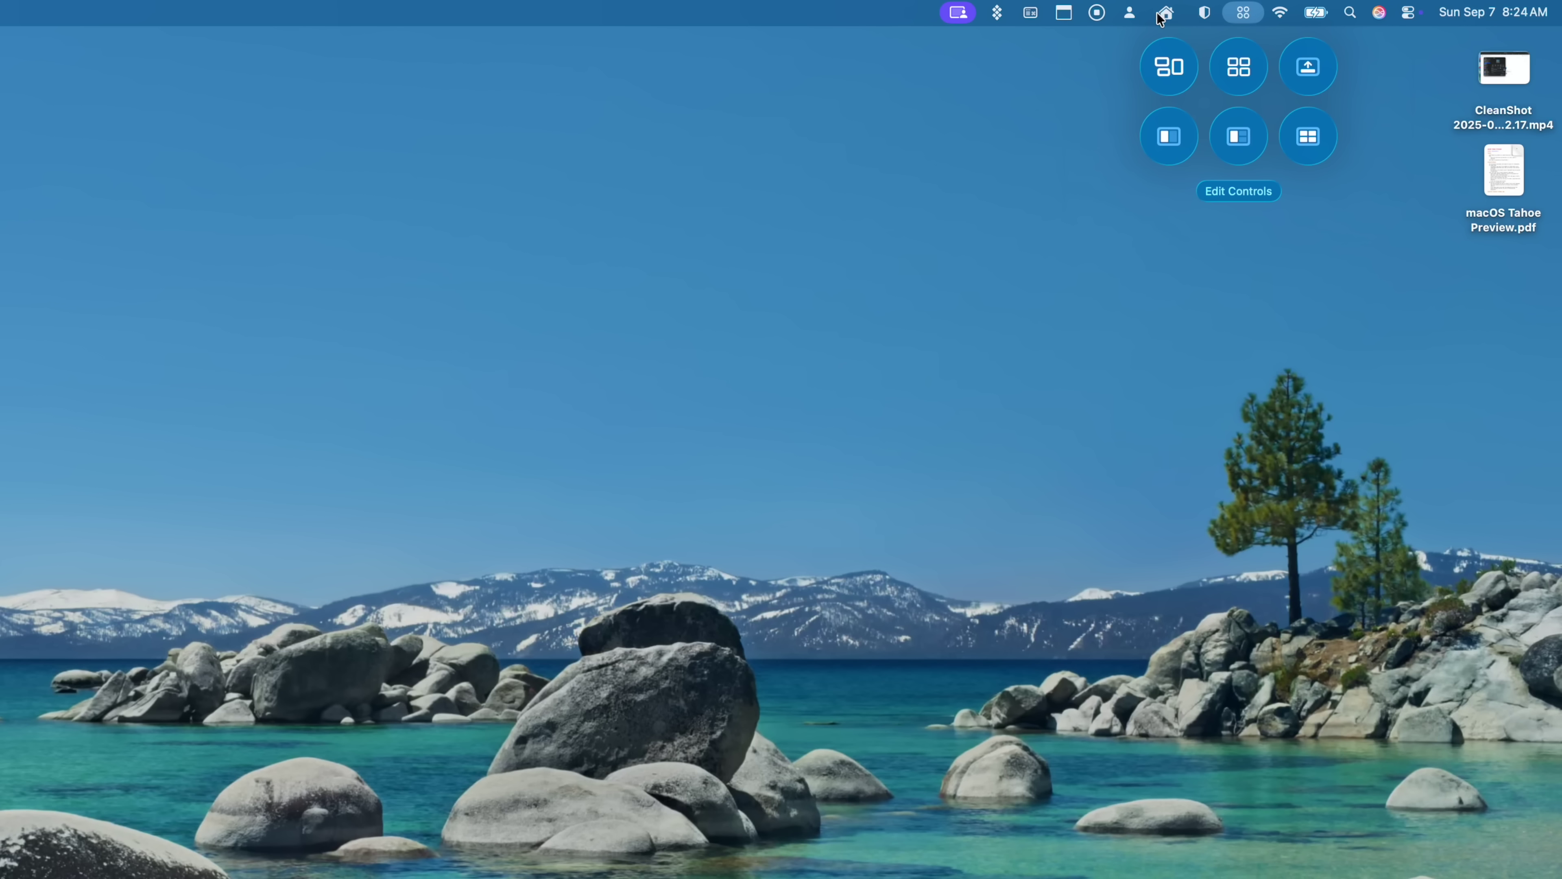
Switch the Big Ball and Bookshelf Light off and back on from the Home control group in the menu bar
left_click(1164, 13)
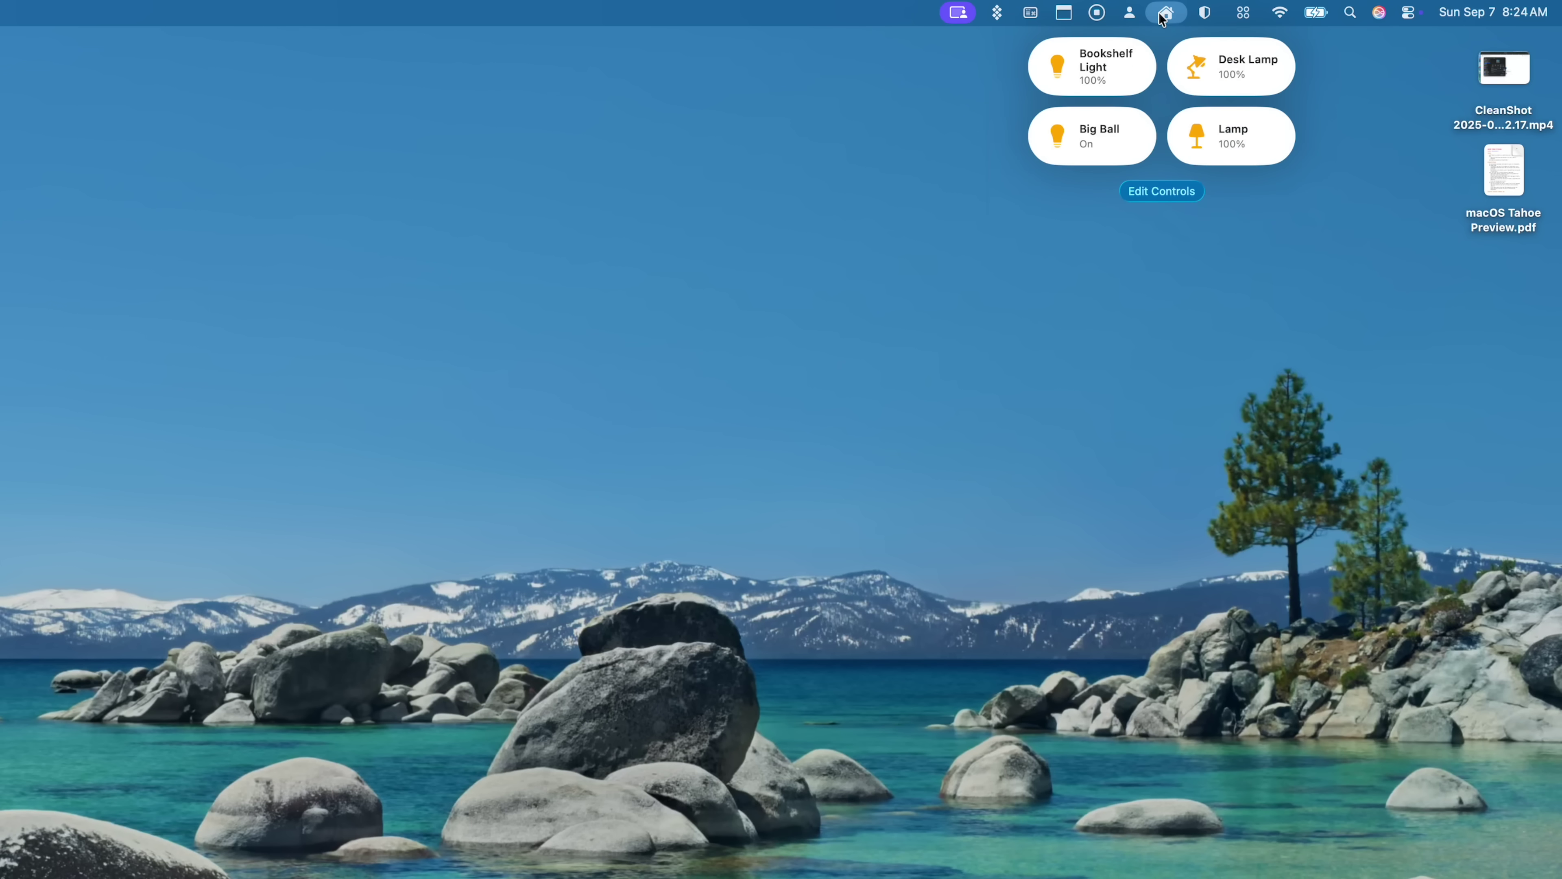
left_click(1052, 134)
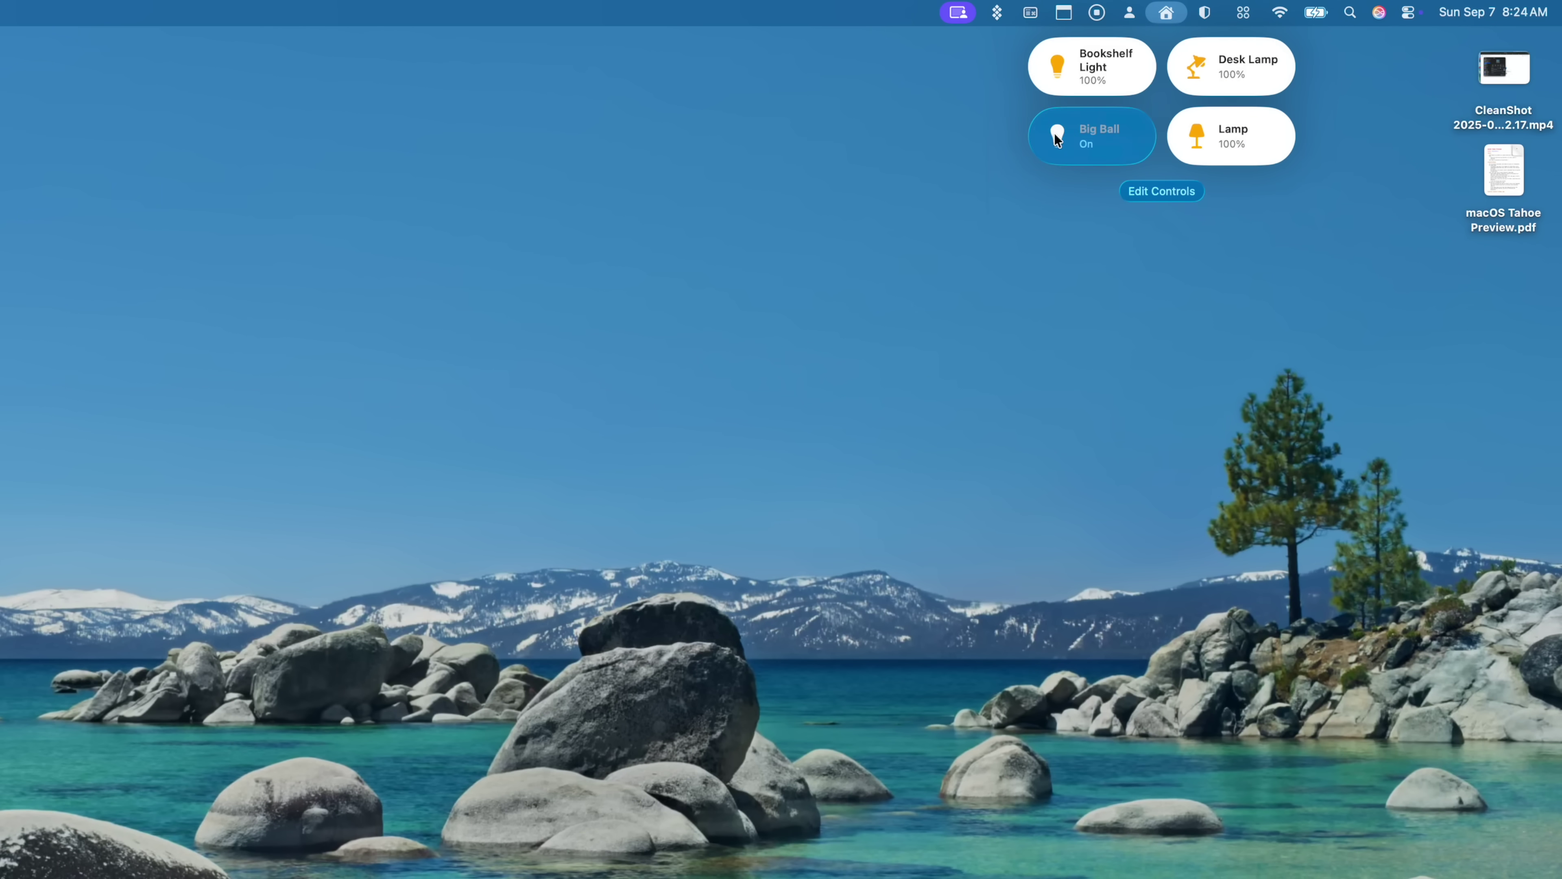
left_click(1058, 66)
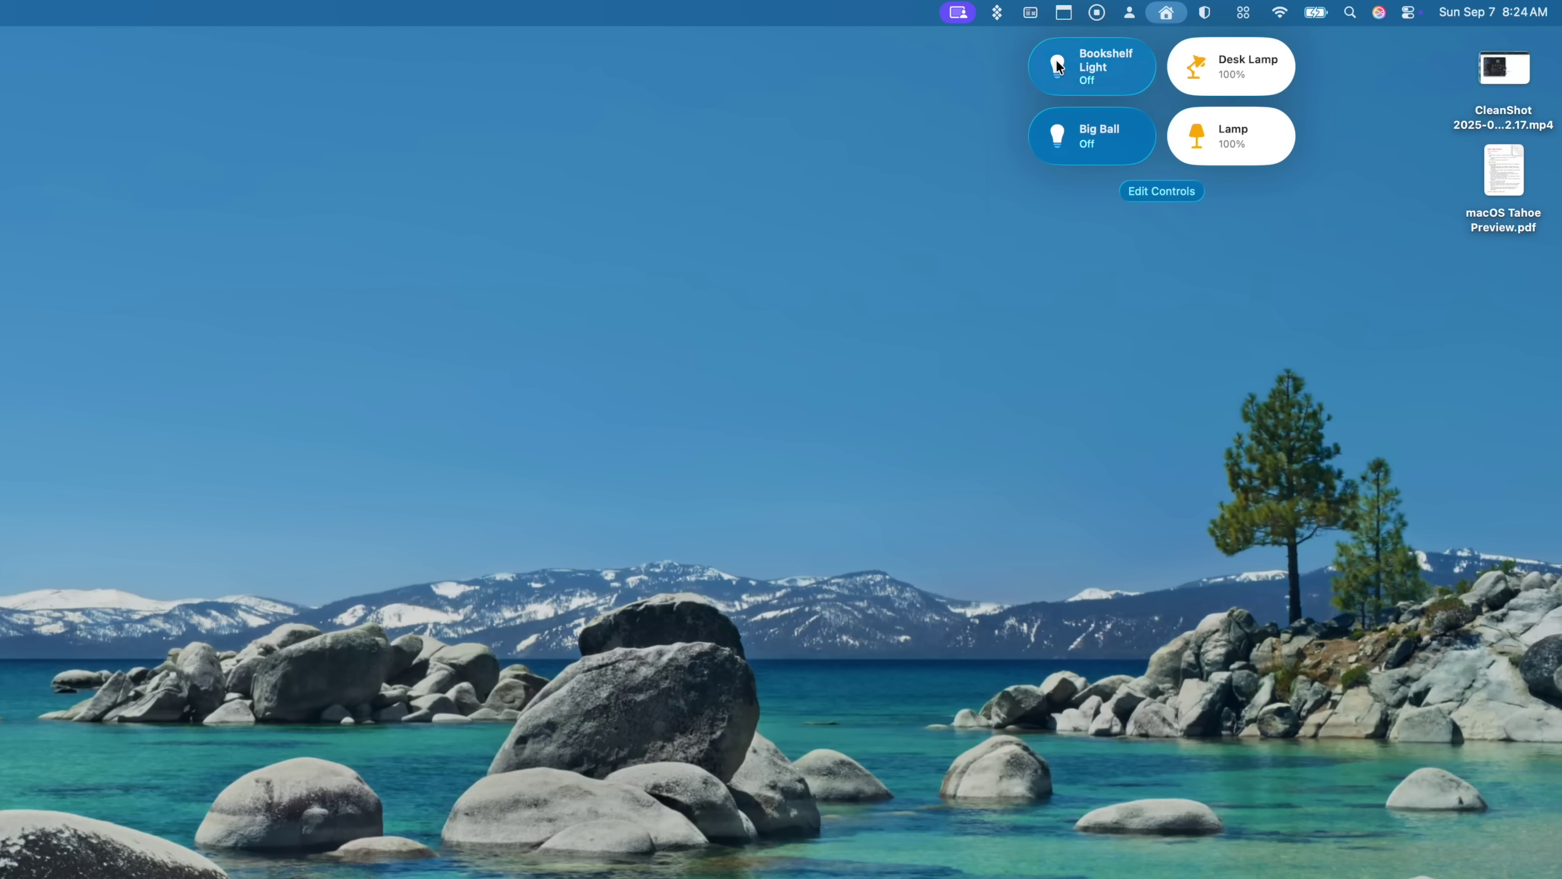
left_click(1055, 60)
left_click(1056, 134)
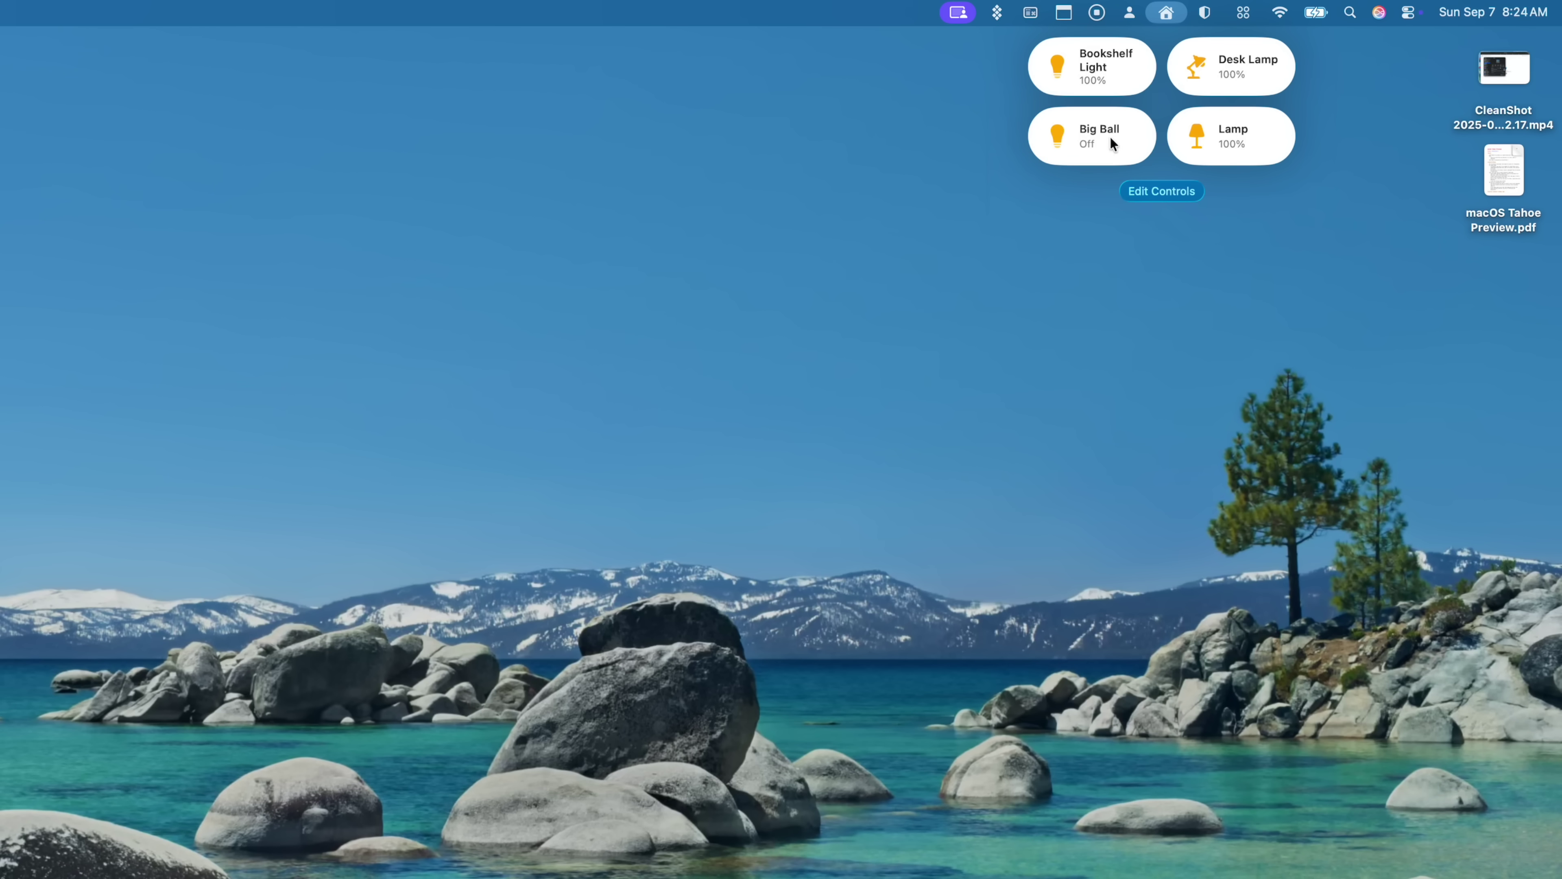
left_click(1113, 64)
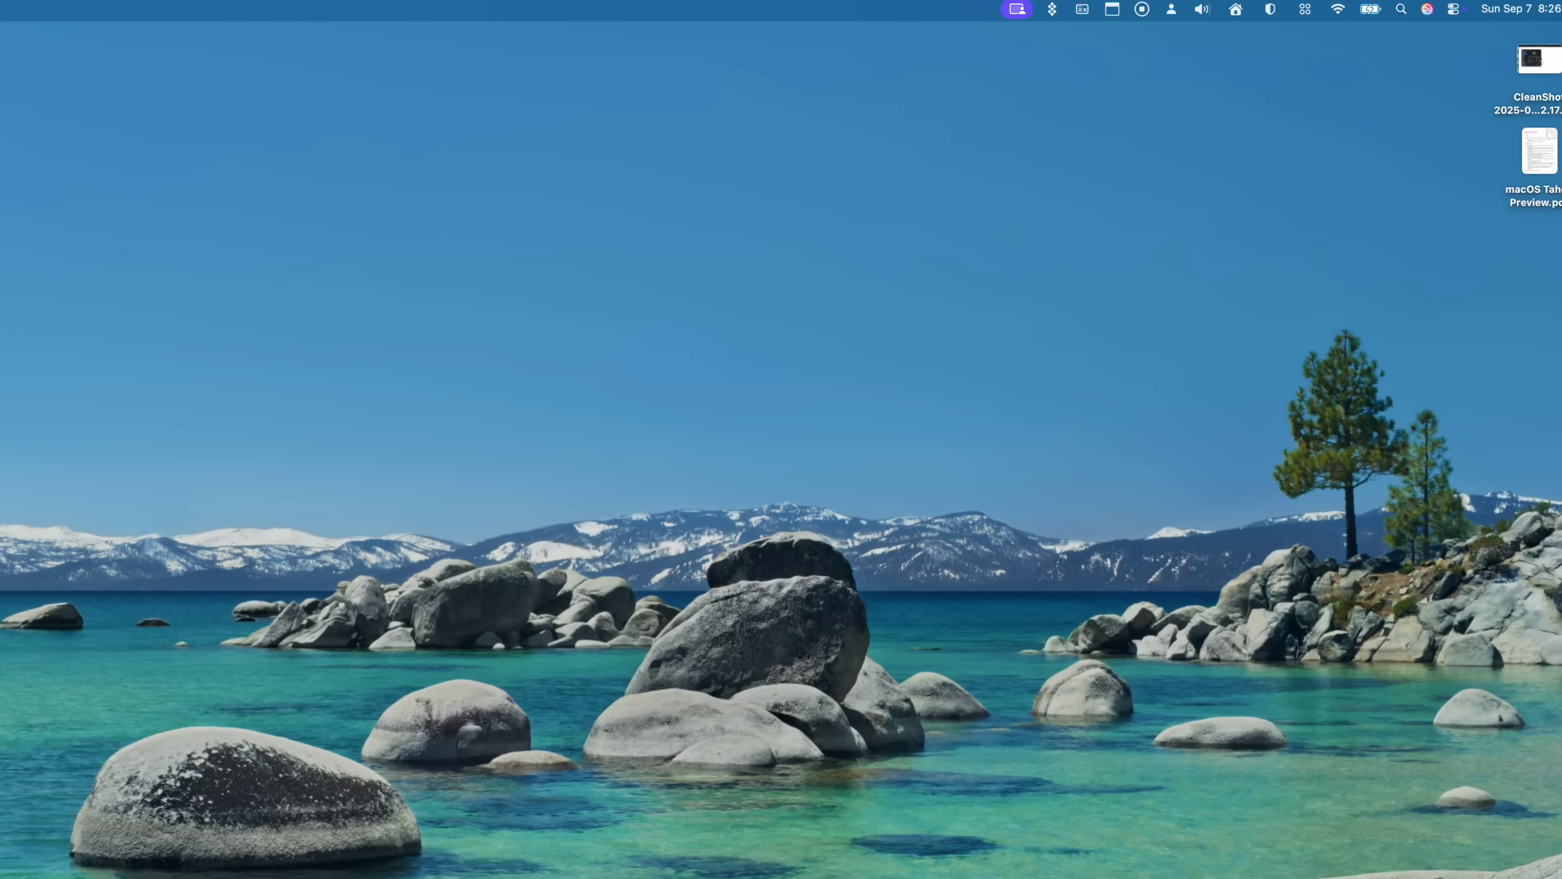
Disable the Now Playing item in the Menu Bar settings
scroll(295, 635, "down", 2)
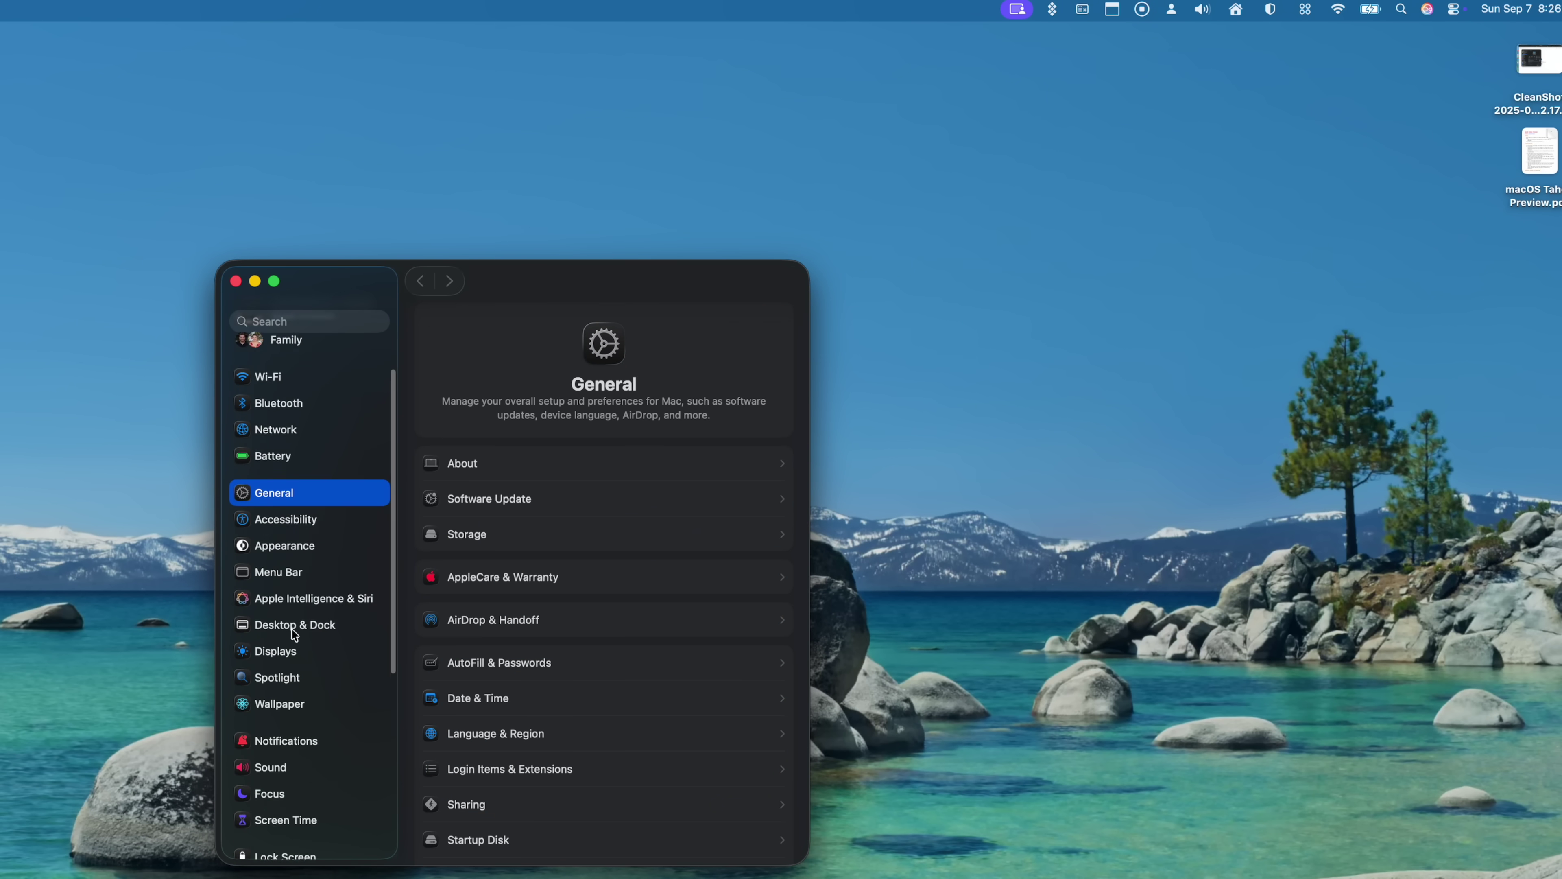
left_click(293, 556)
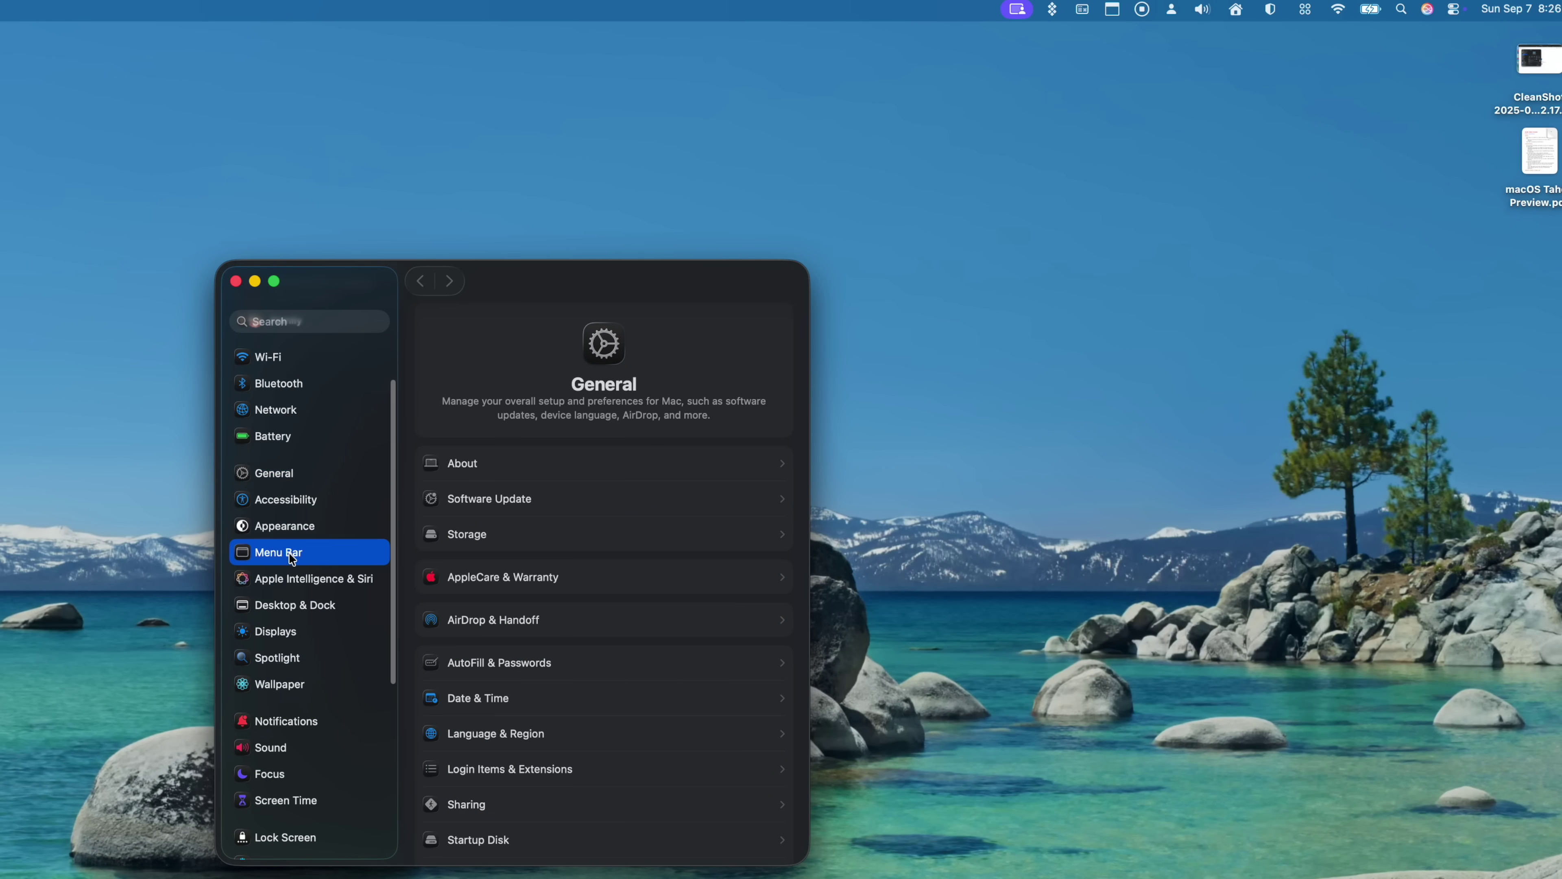
scroll(487, 587, "down", 3)
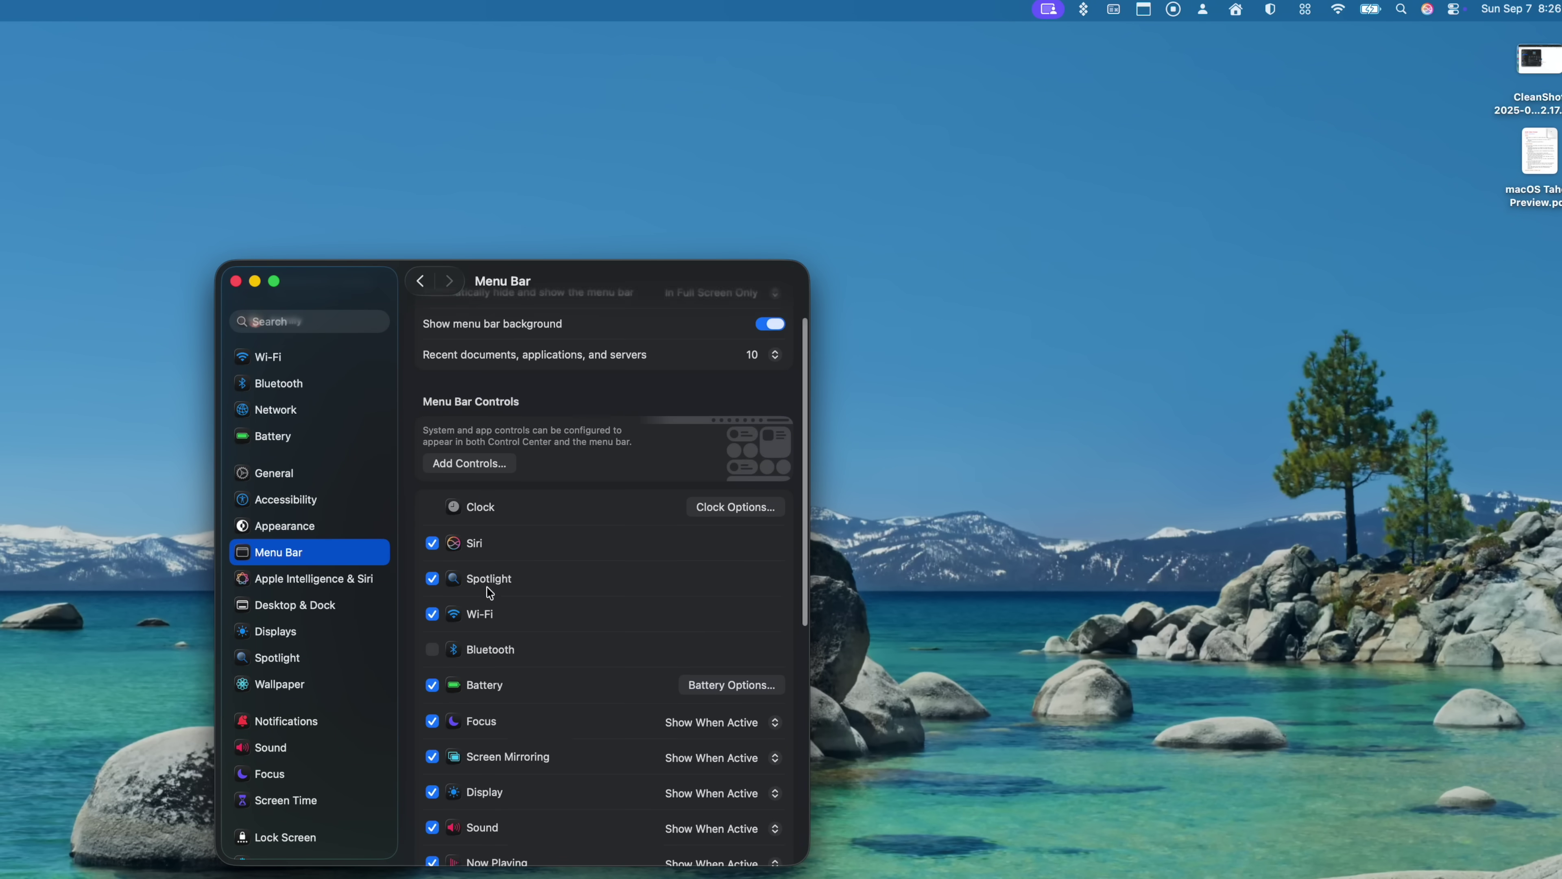
scroll(489, 592, "down", 3)
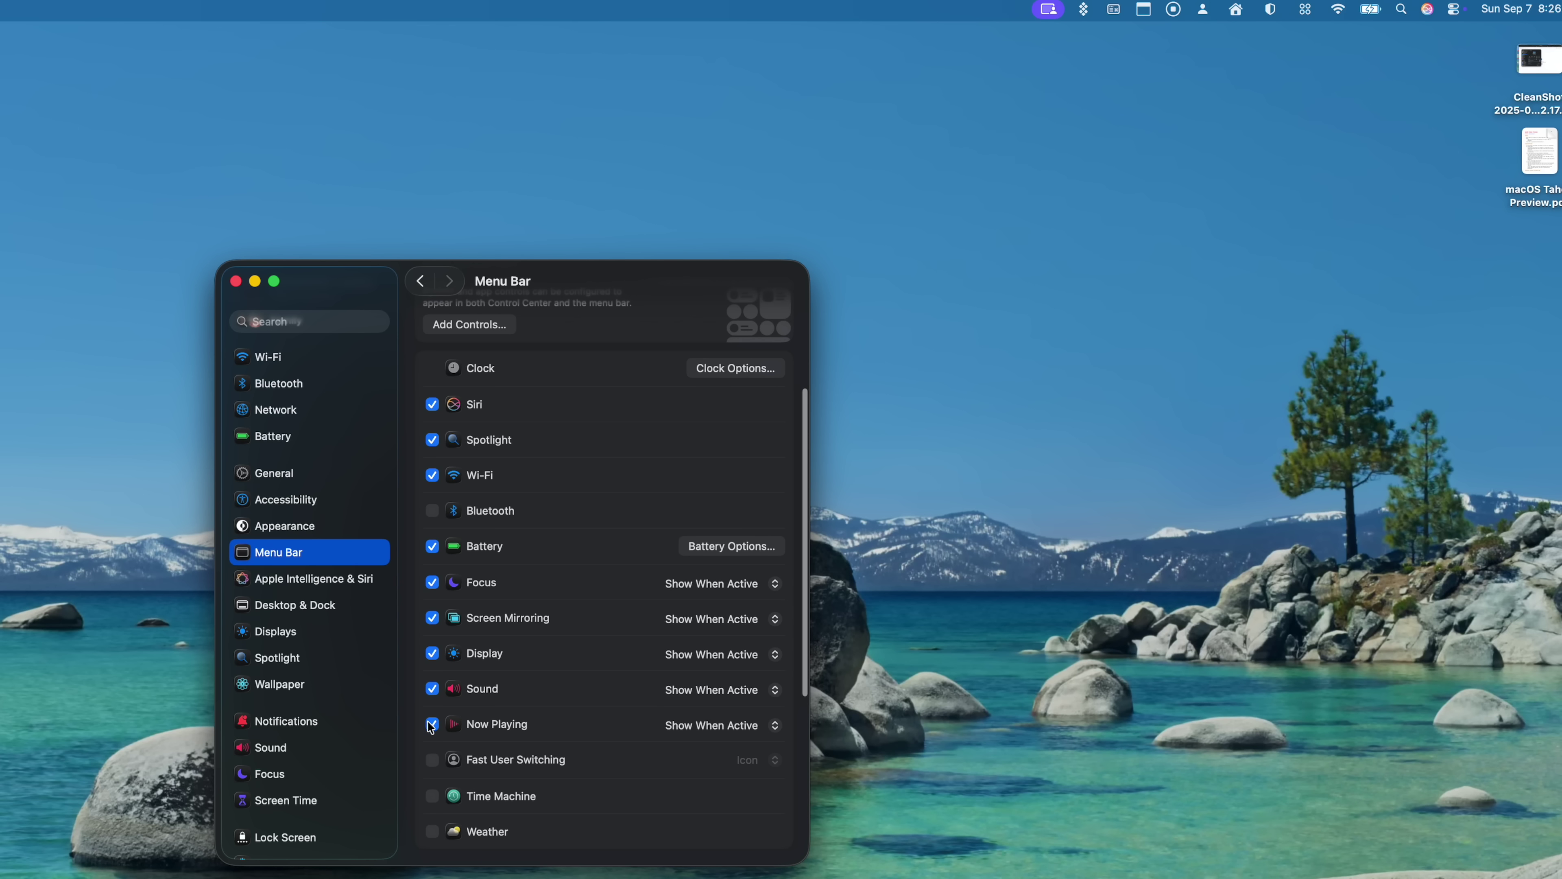
left_click(433, 724)
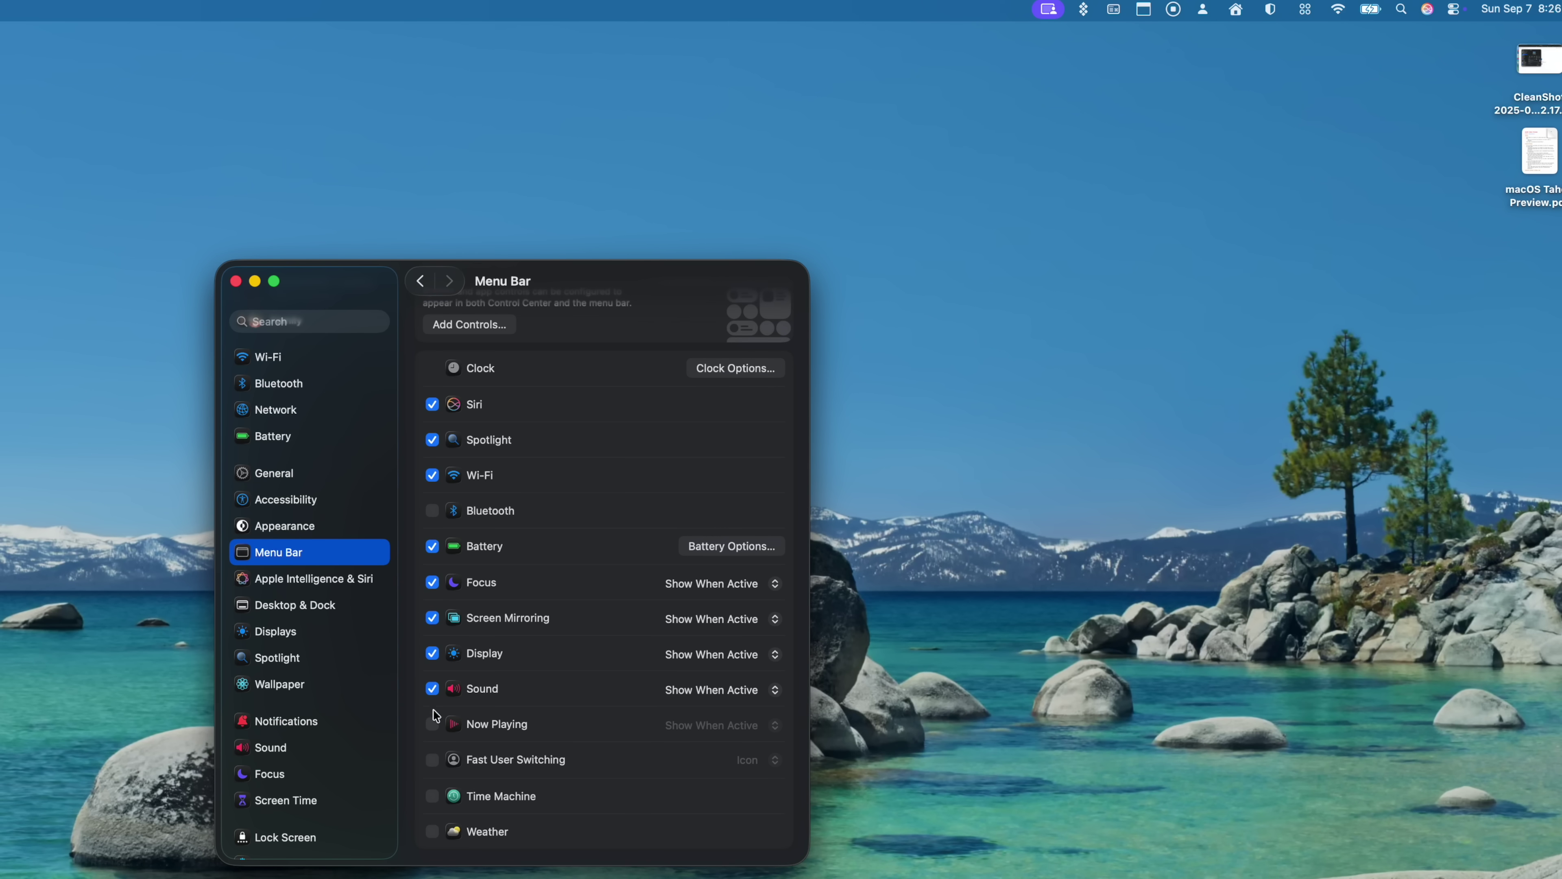
Disable the Focus item in the Menu Bar settings and disallow Todoist and Fantastical Helper from appearing in the menu bar
left_click(432, 582)
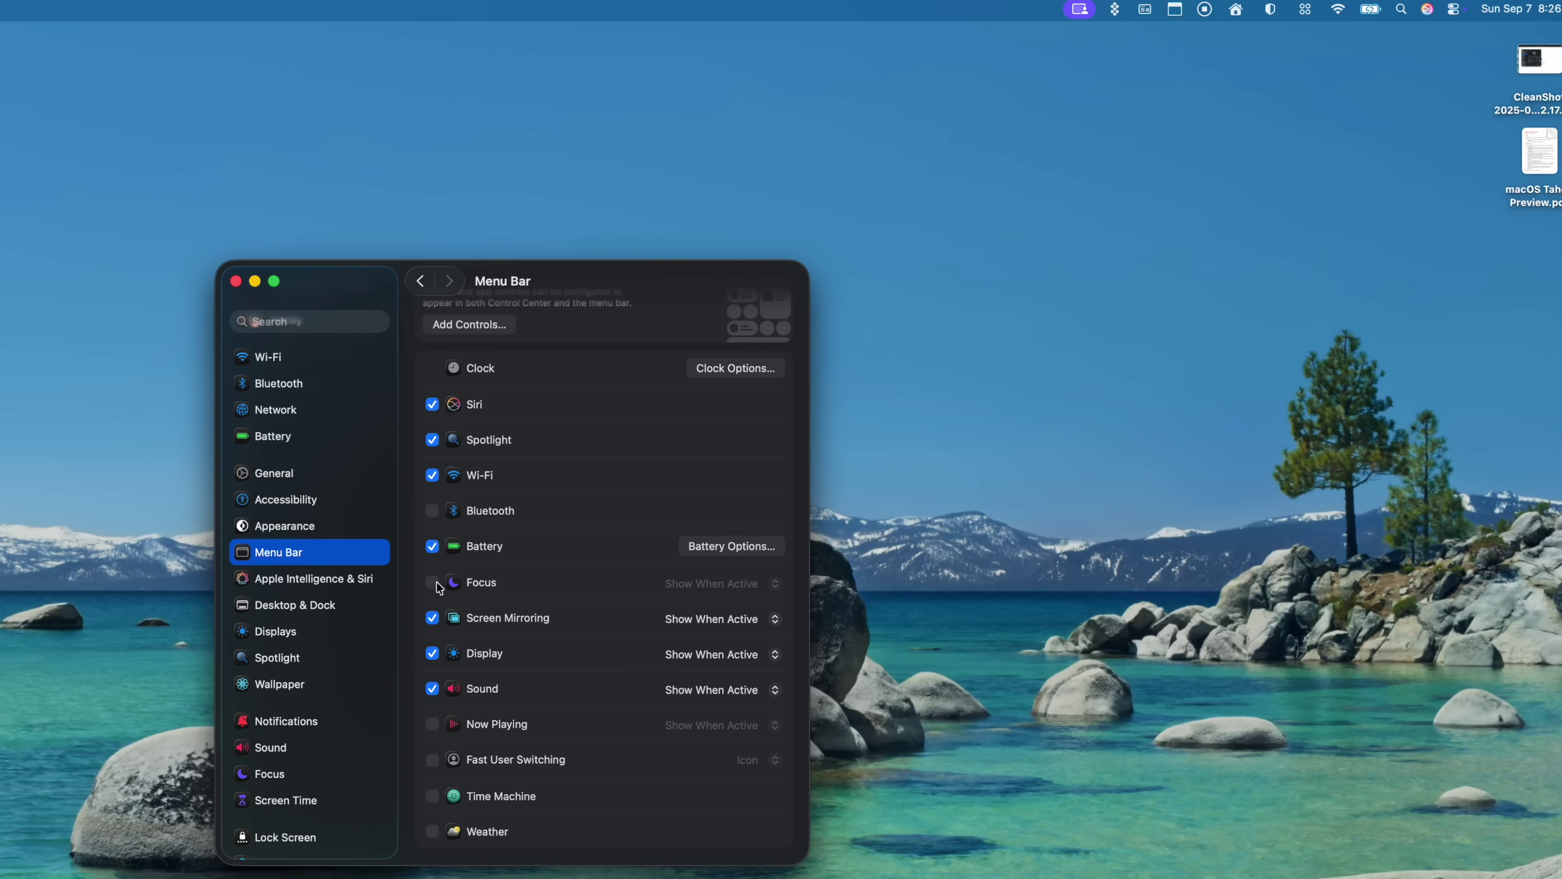
scroll(440, 512, "down", 10)
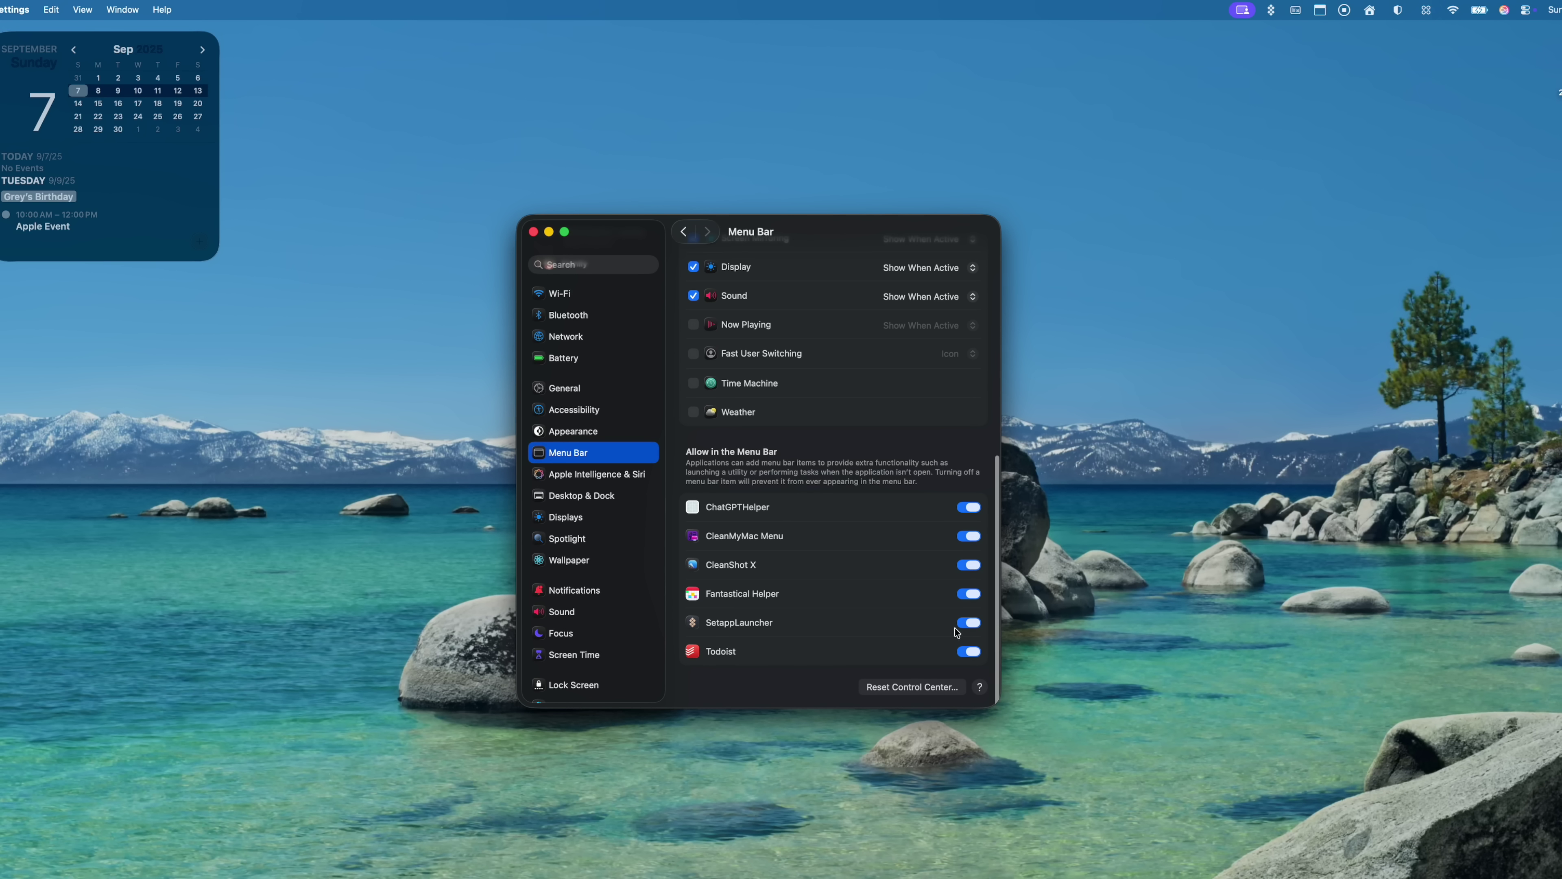
left_click(970, 651)
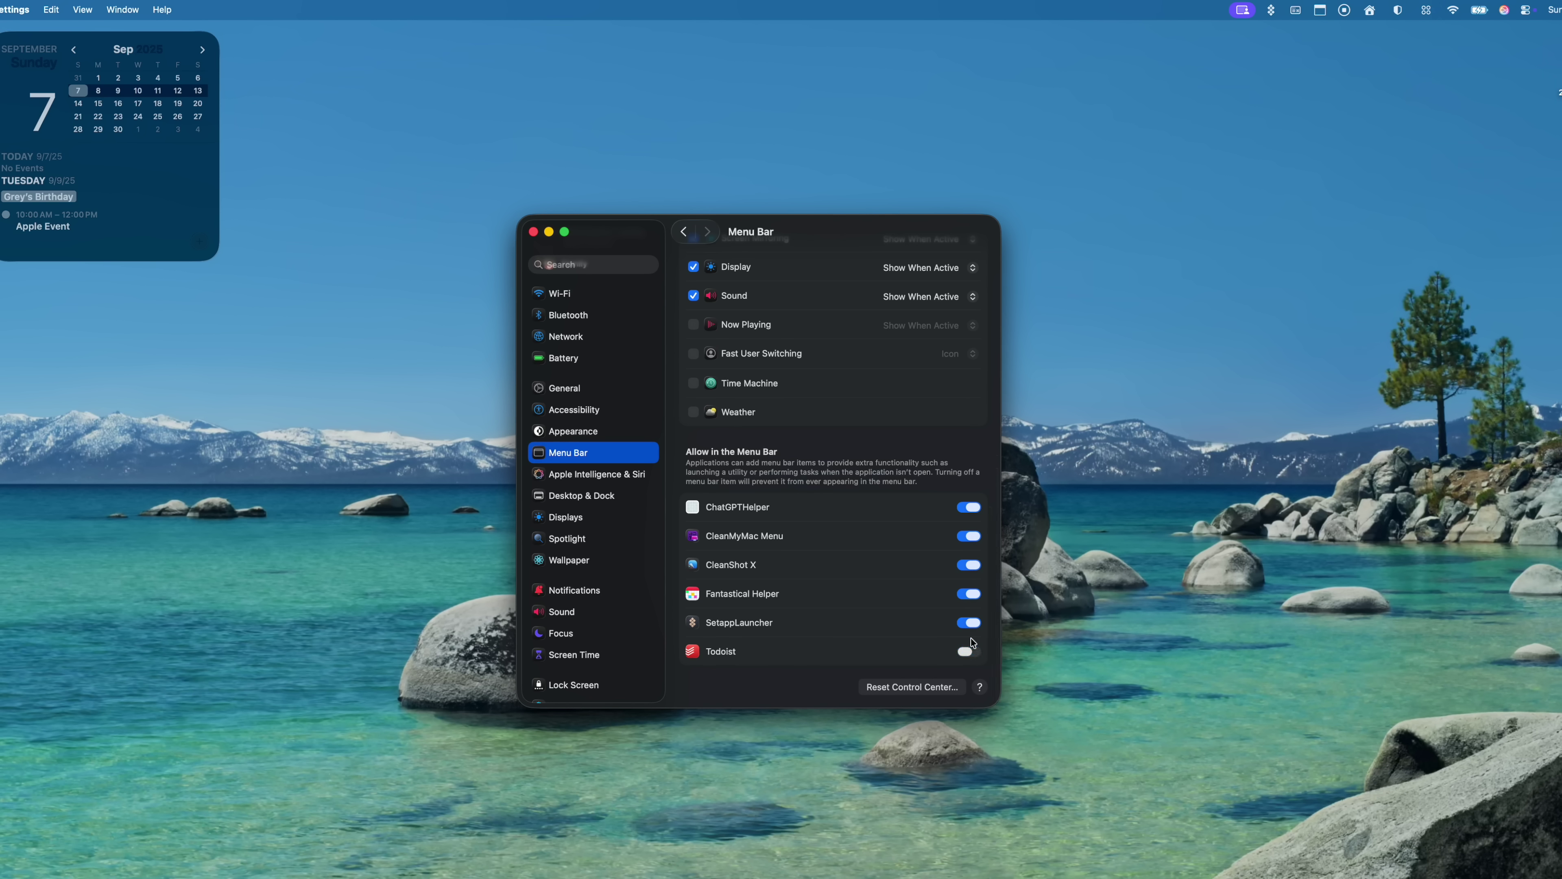
left_click(968, 595)
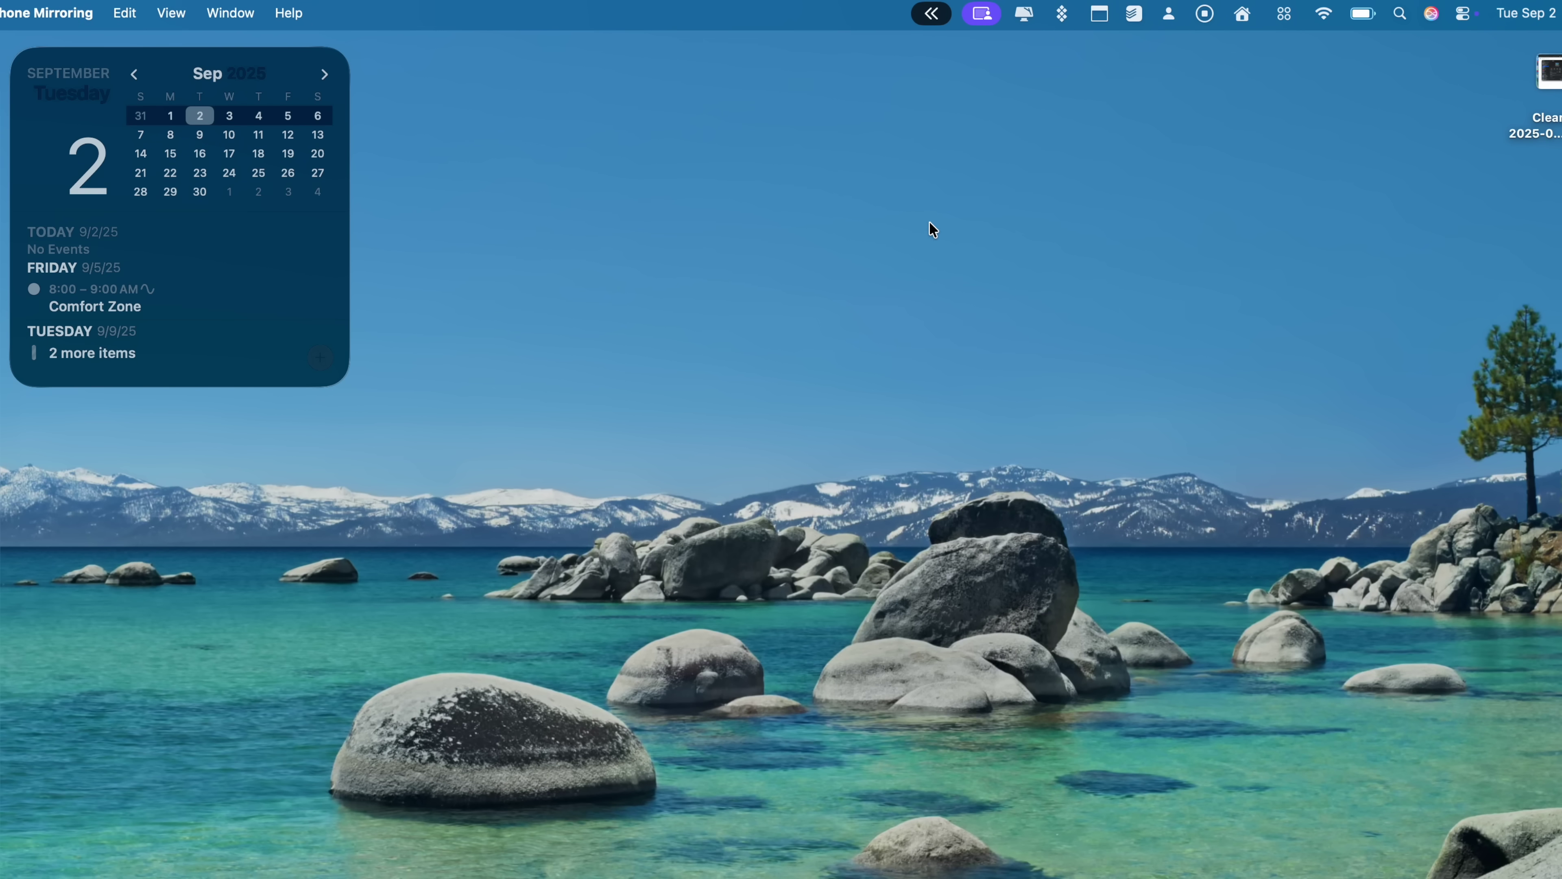
Open the iPhone live activities in the menu bar, including the Focus with Bean timer
left_click(920, 15)
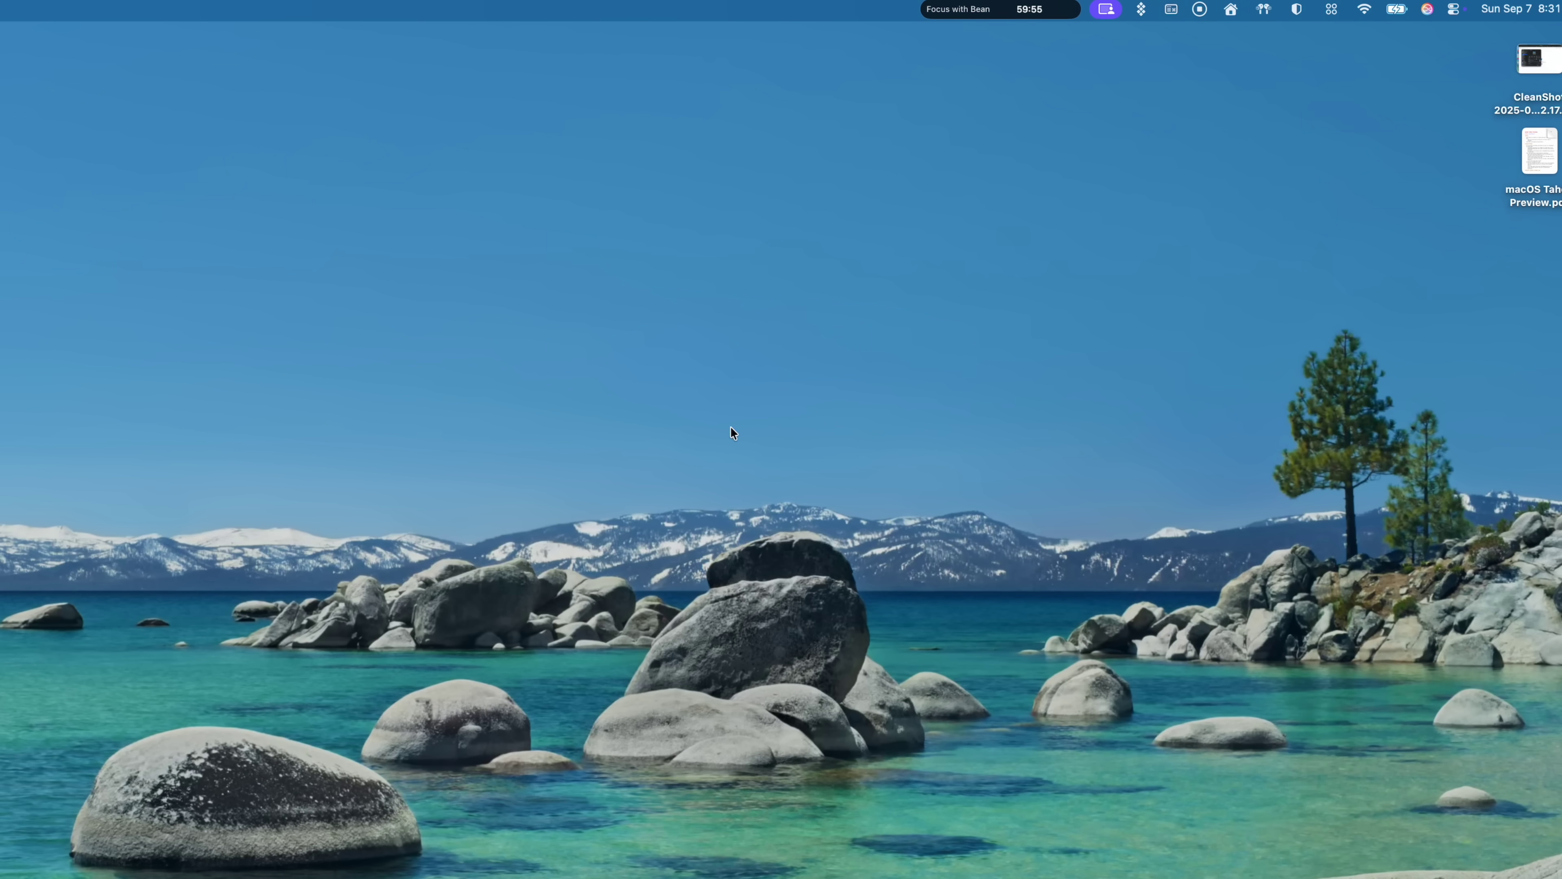
left_click(995, 16)
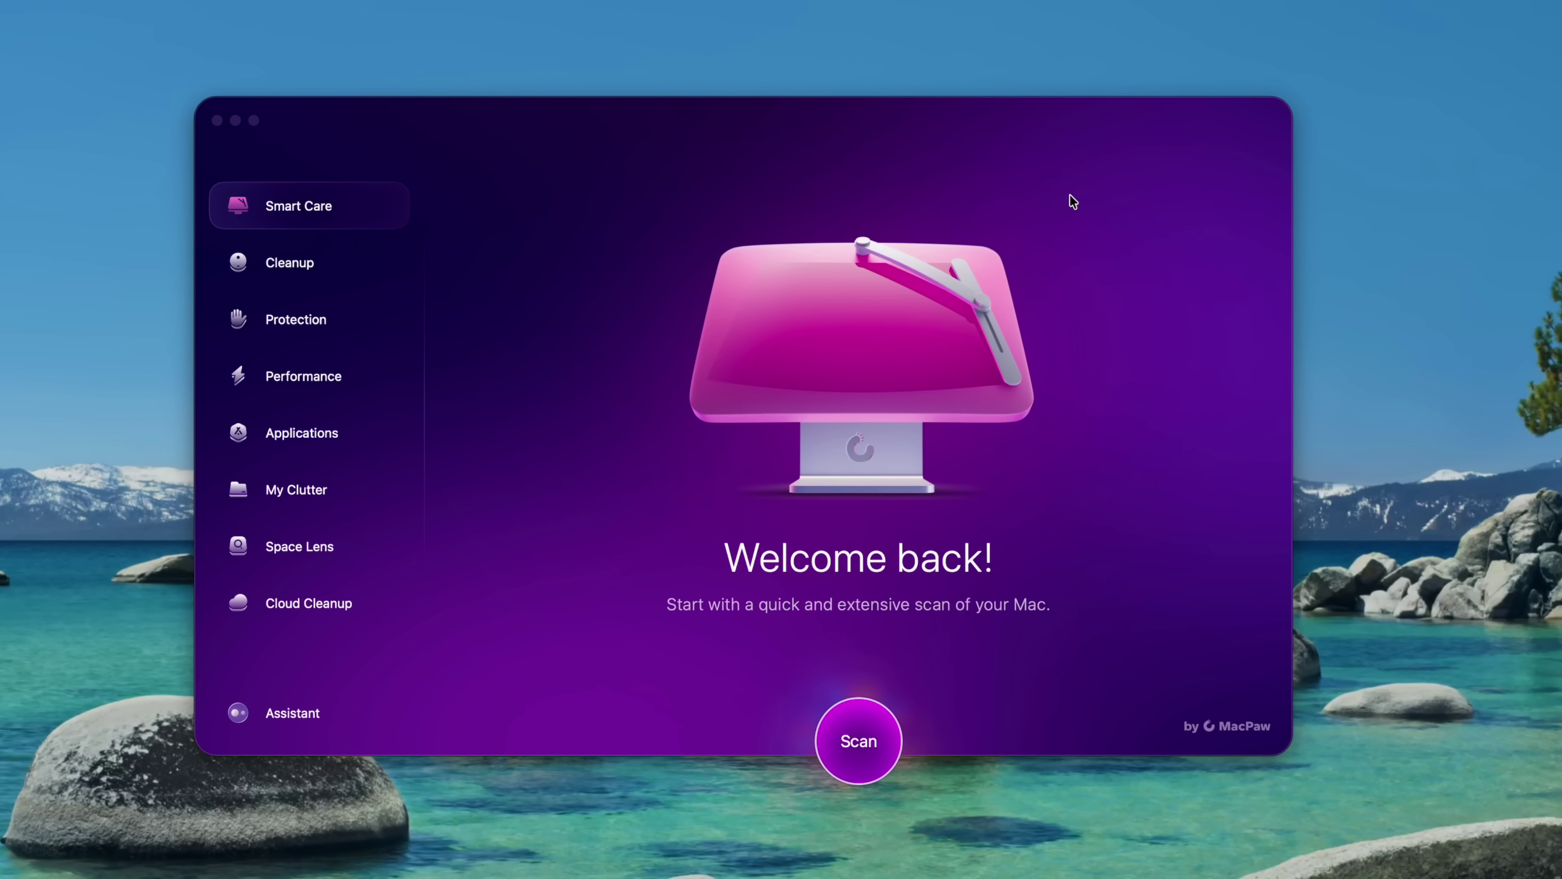
Browse the Cleanup, Protection, Performance and Applications sections in CleanMyMac
left_click(296, 271)
left_click(294, 271)
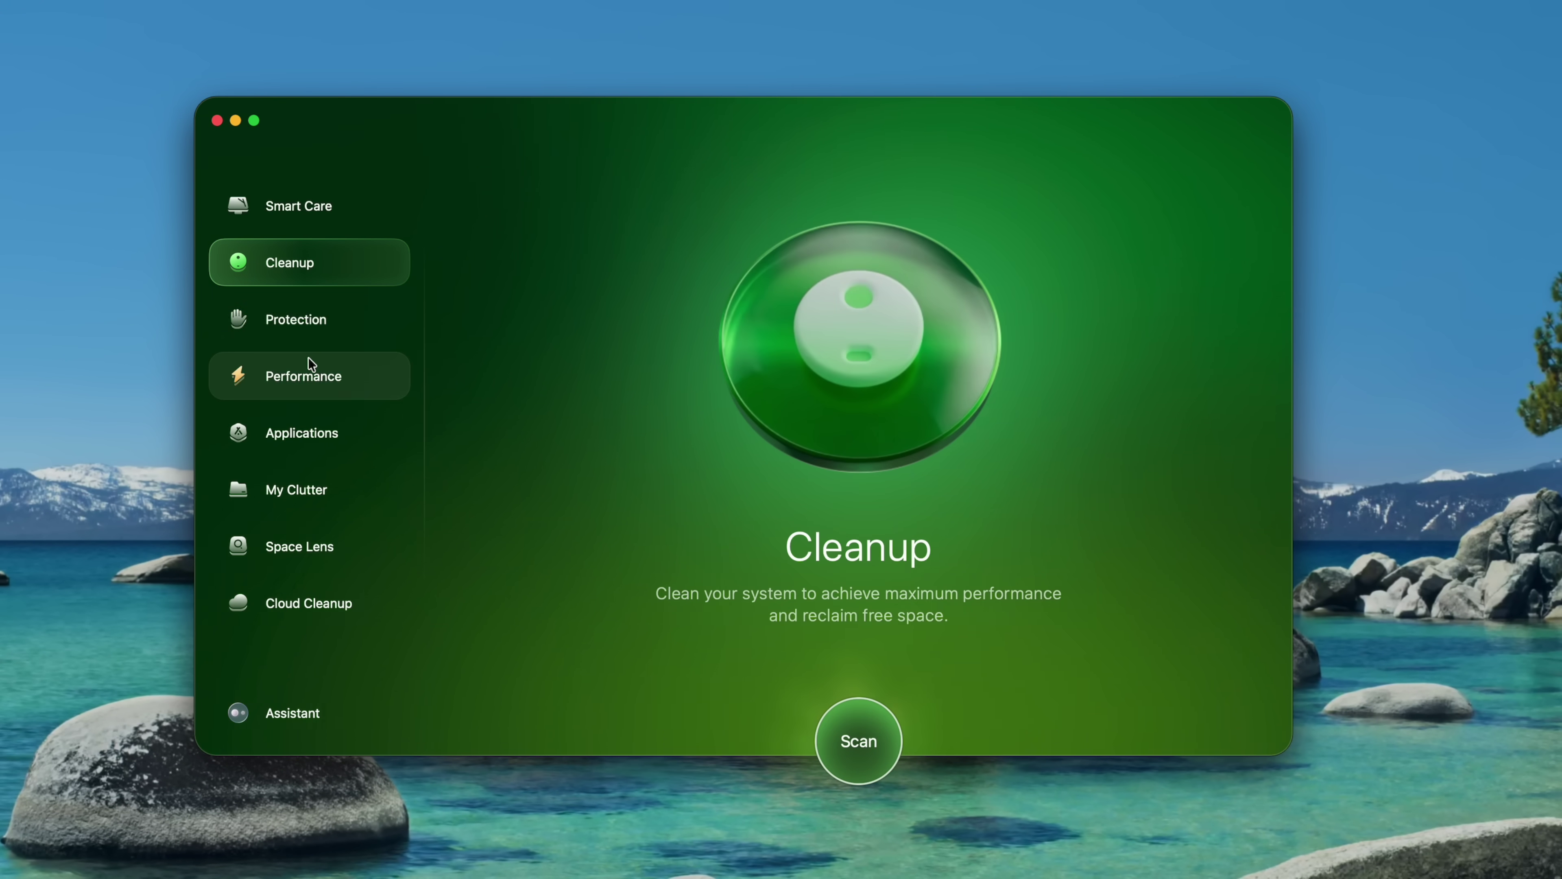
left_click(303, 333)
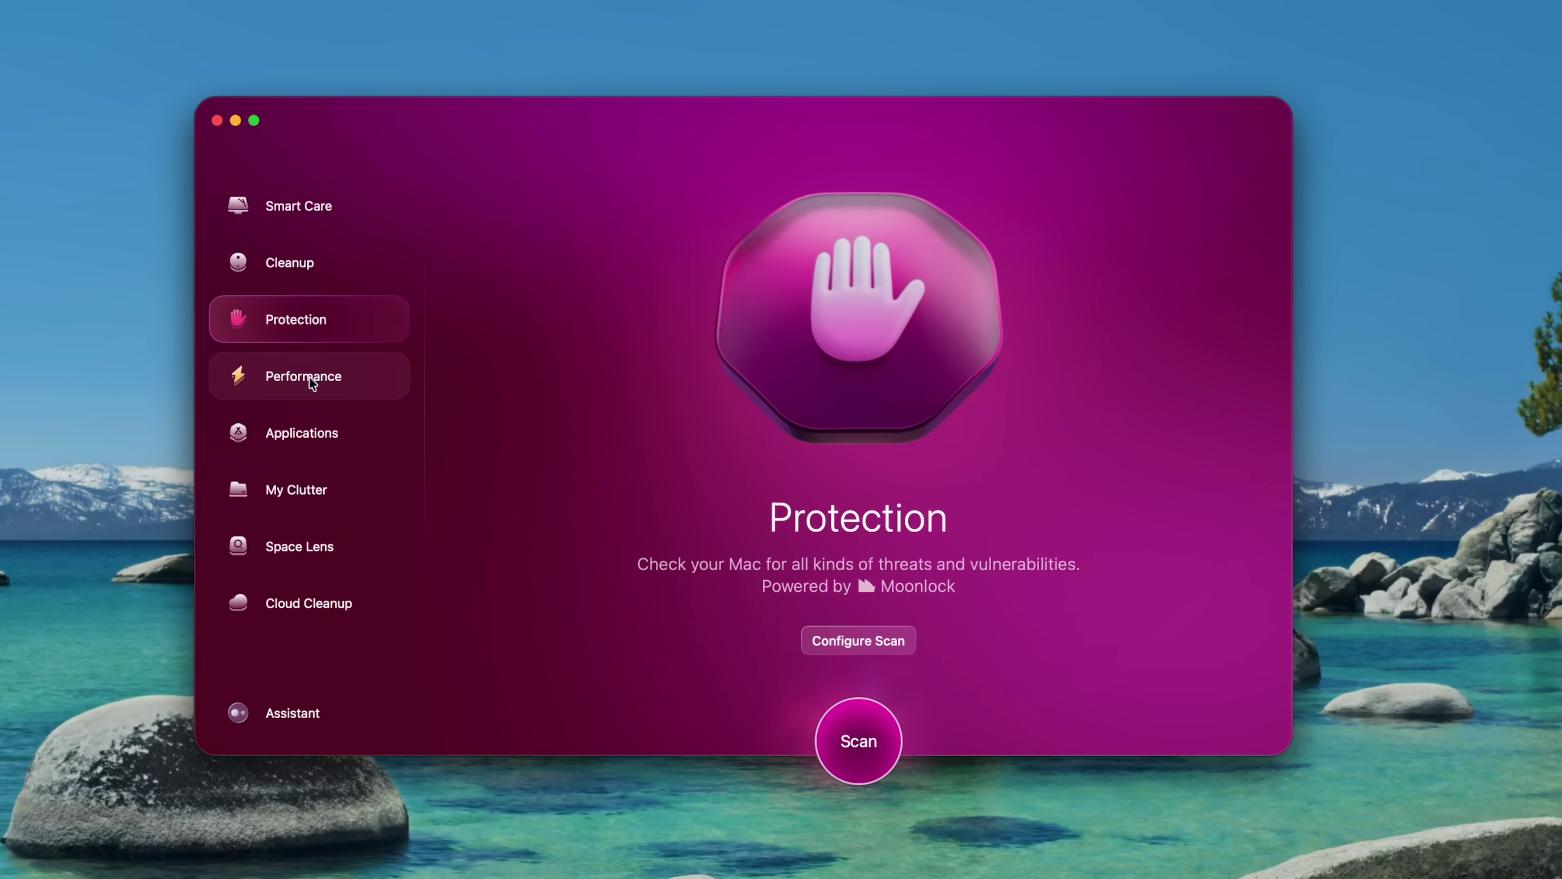
left_click(309, 382)
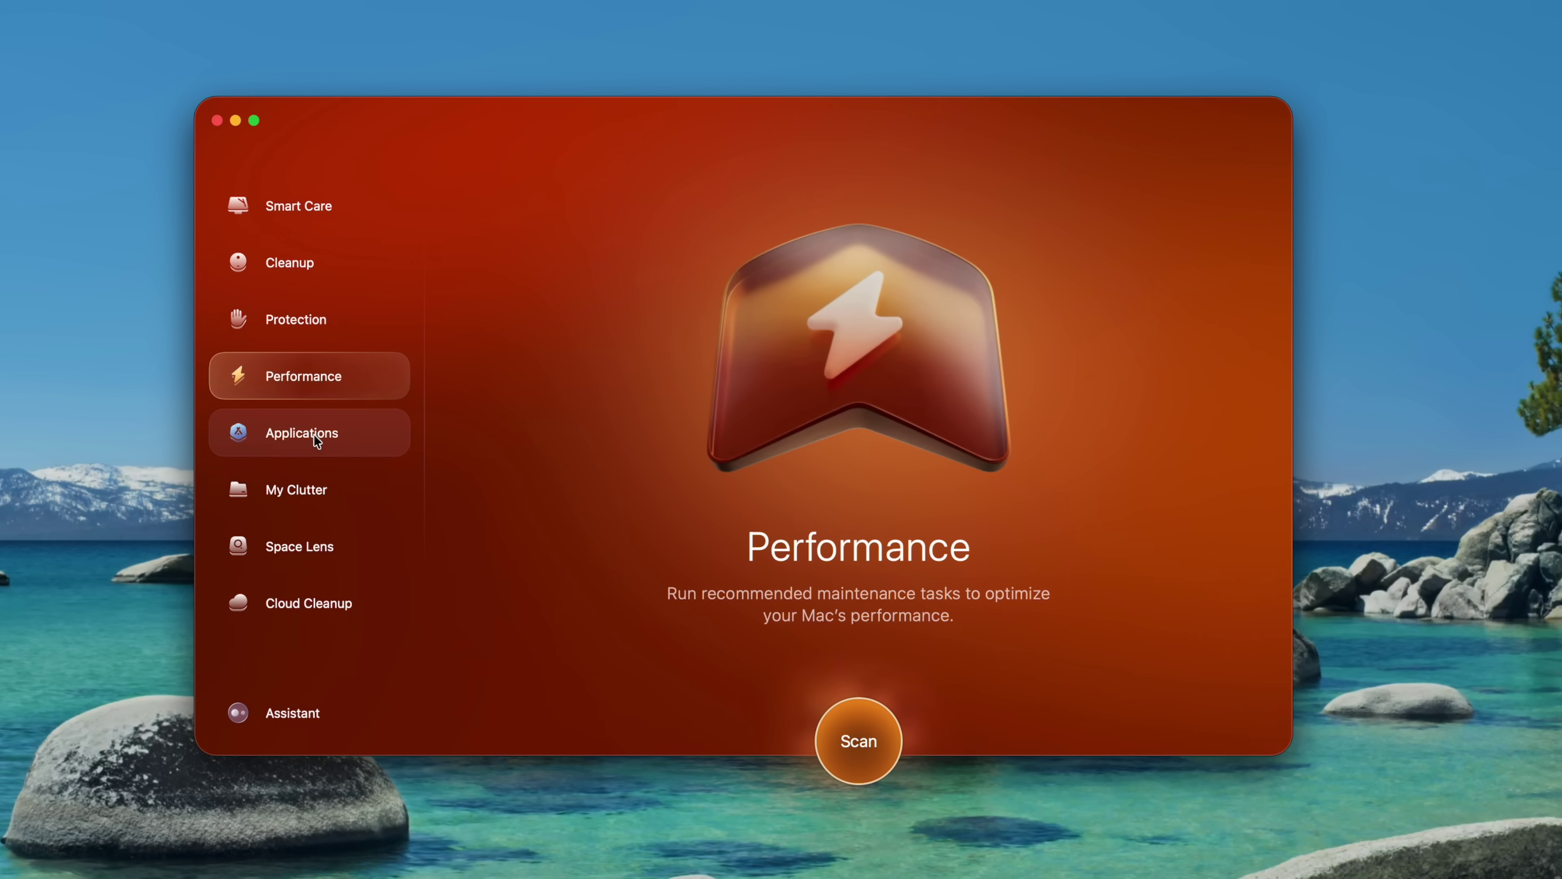
left_click(313, 435)
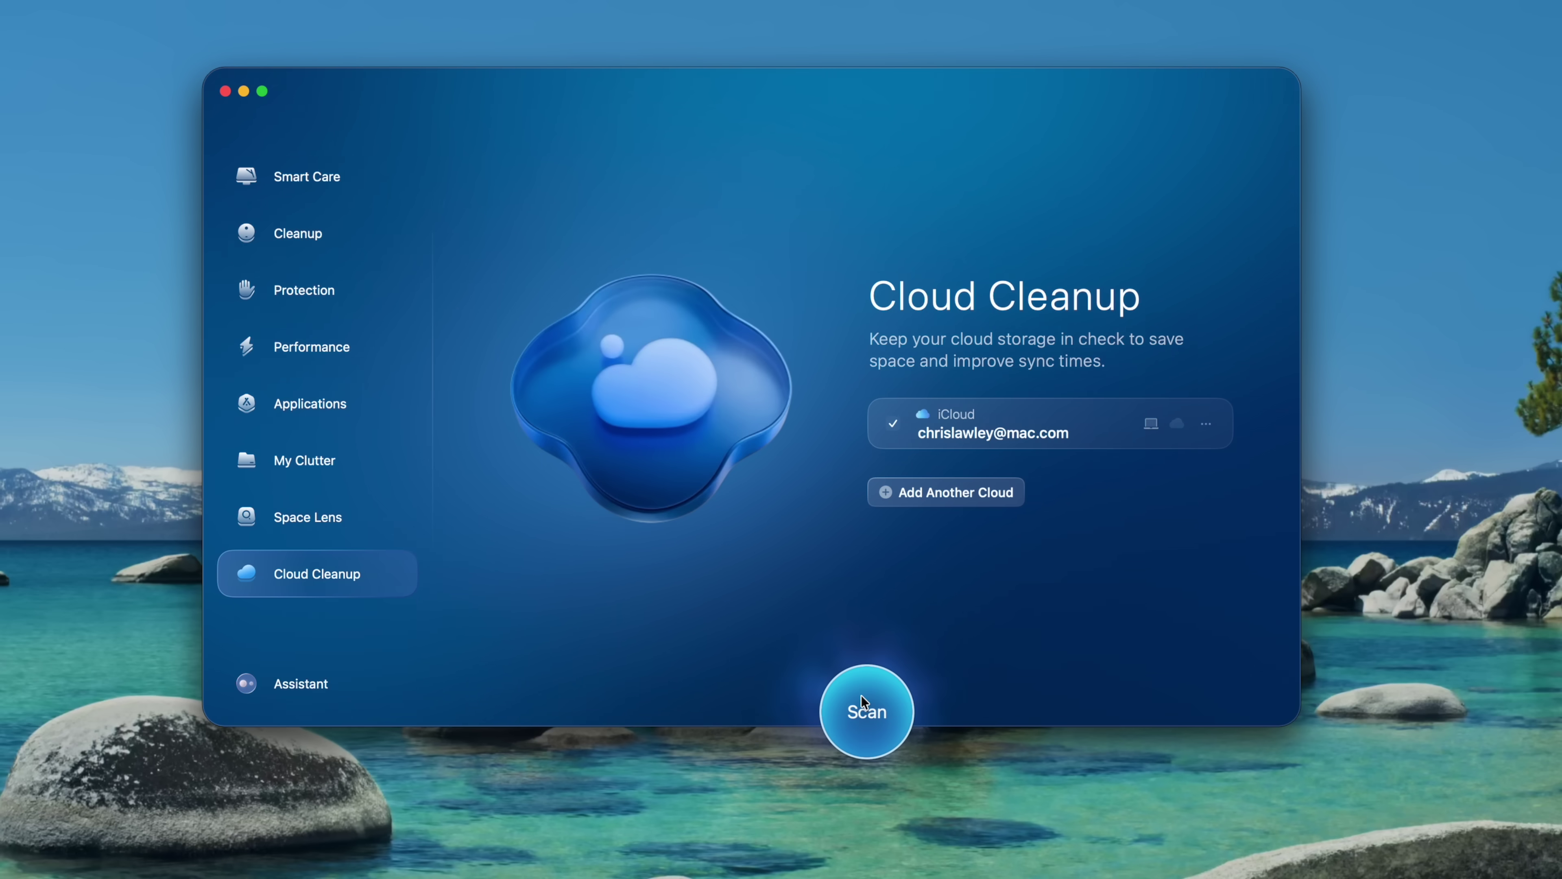
Scan iCloud with Cloud Cleanup and unsync CF Ecamm AD Spot.mov from the large locally synced files
left_click(860, 694)
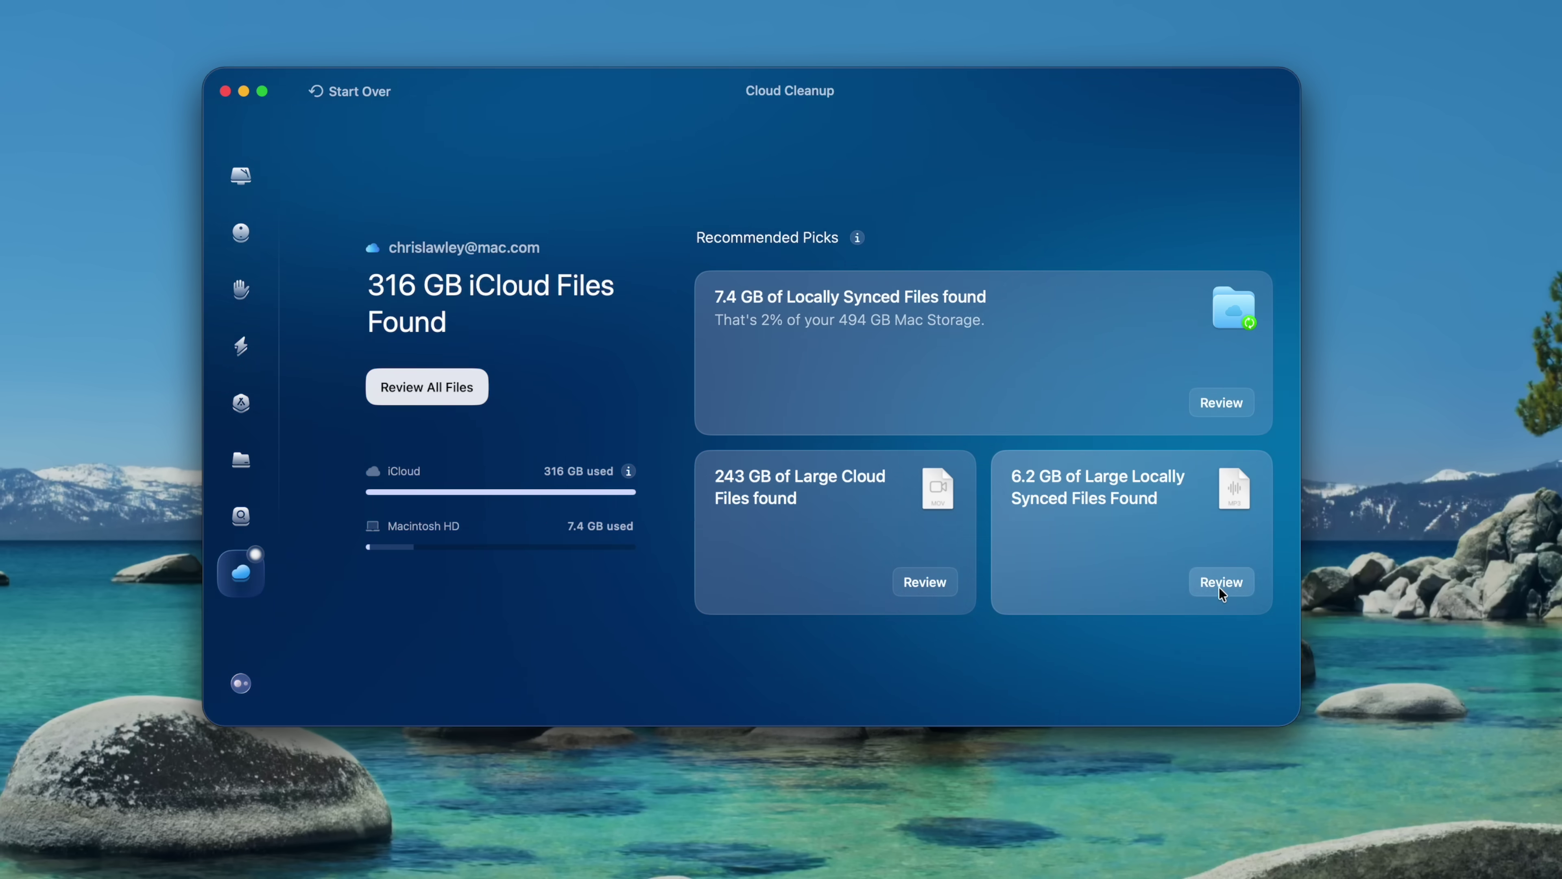
left_click(1220, 582)
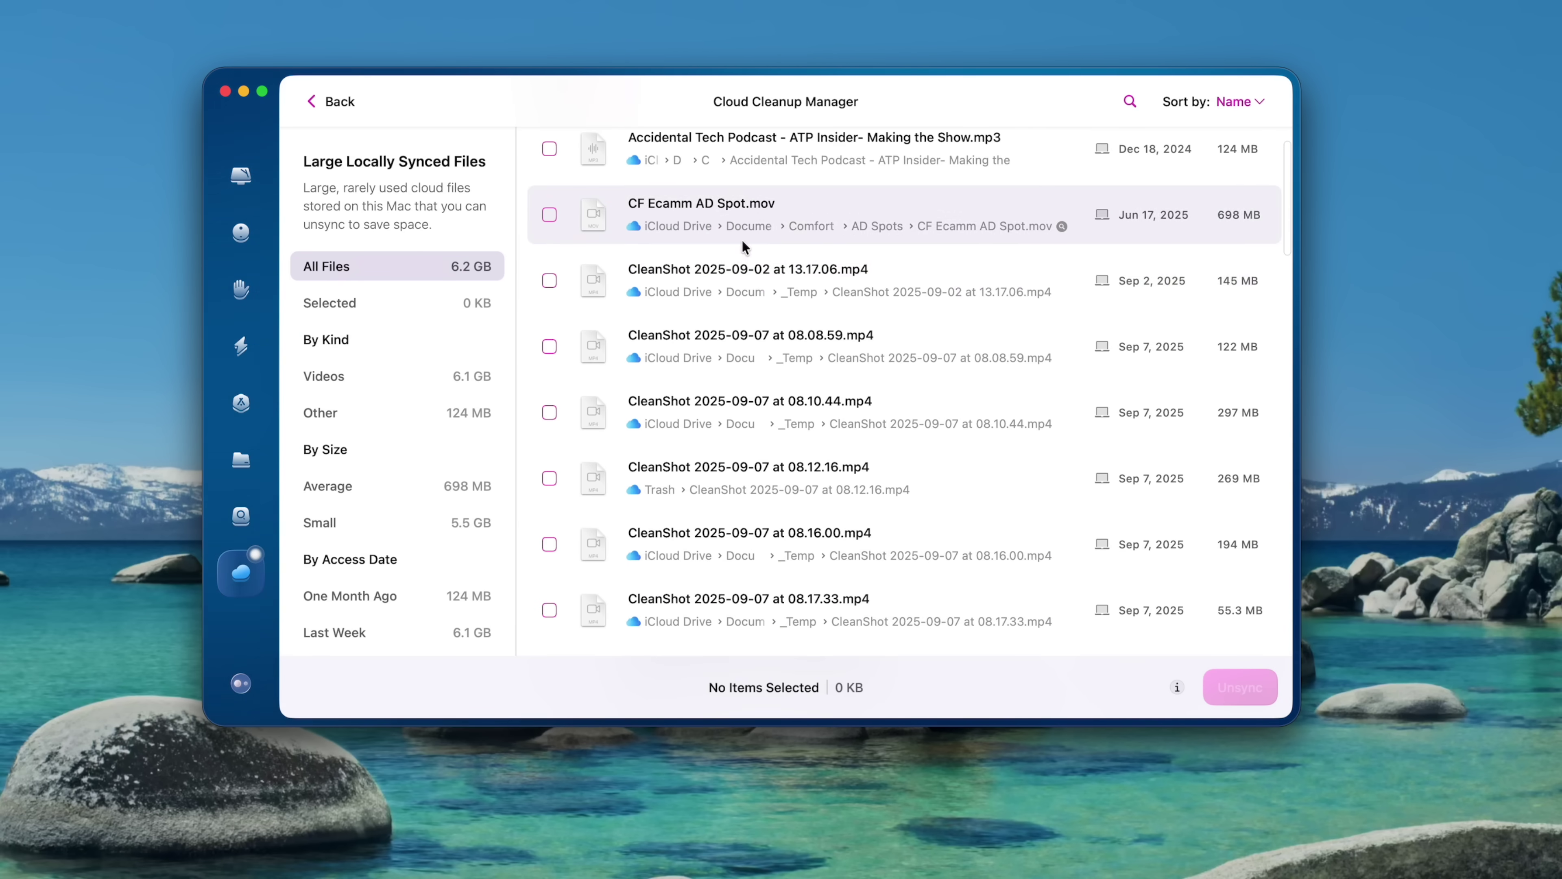
scroll(742, 242, "down", 2)
left_click(549, 245)
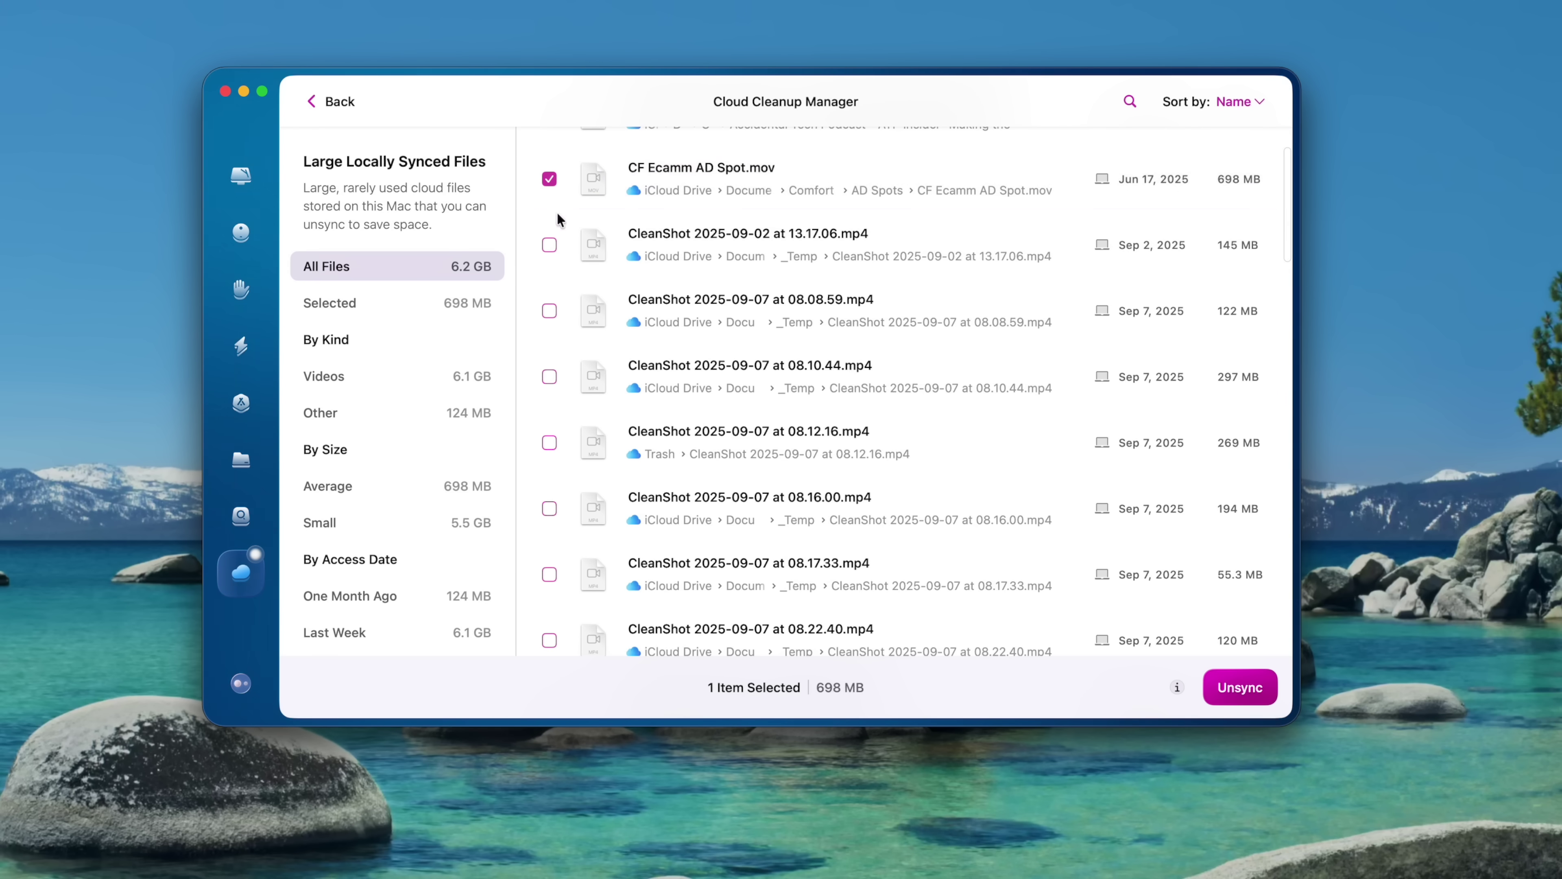
left_click(549, 271)
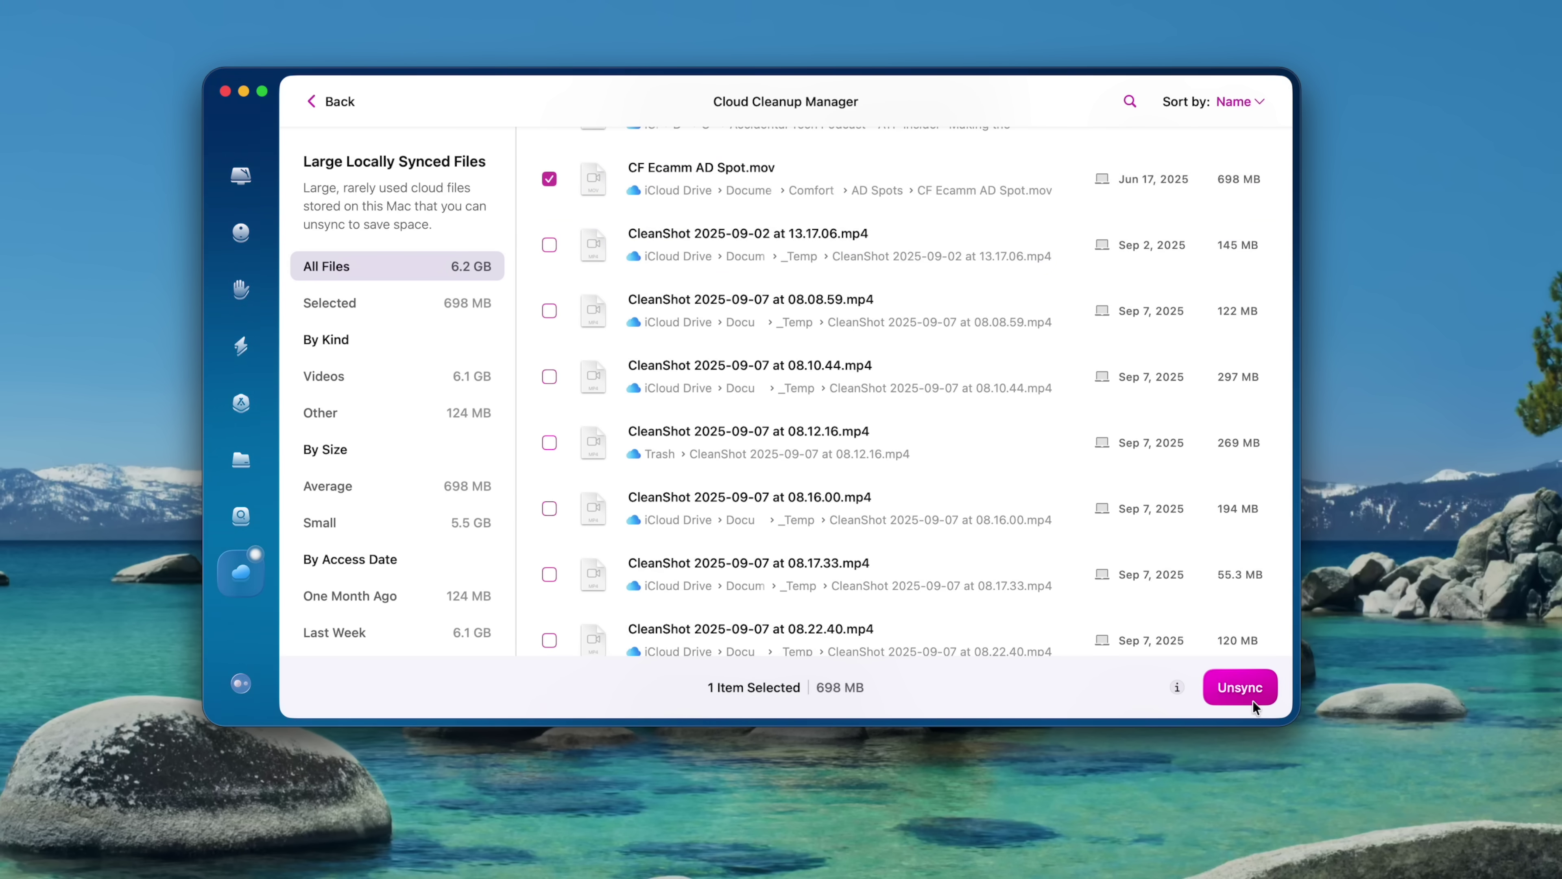
left_click(1239, 687)
left_click(790, 442)
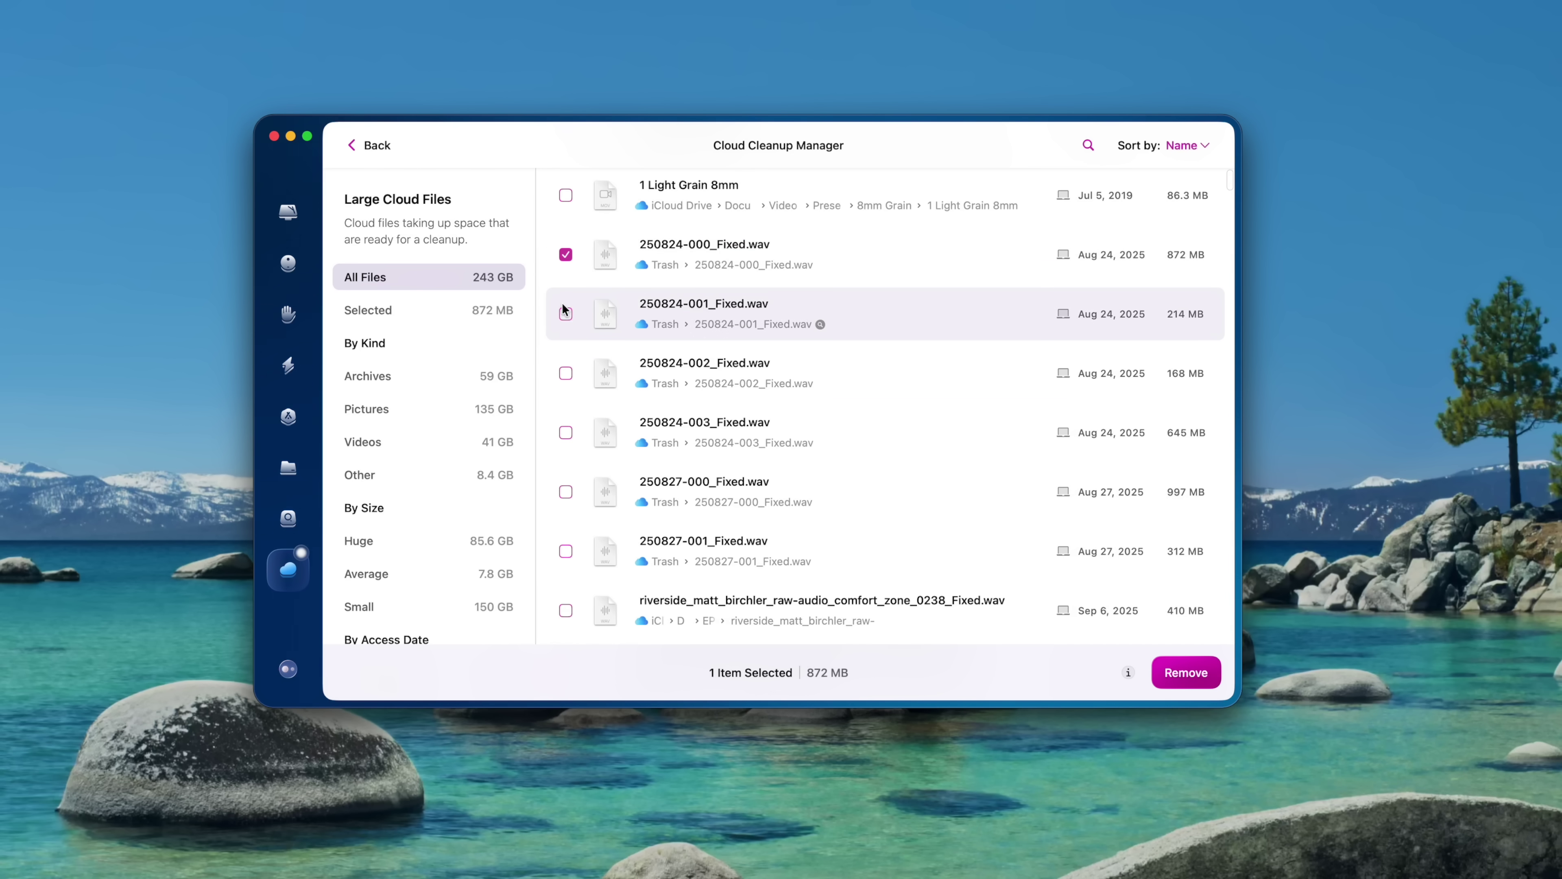
Remove the WAV files 250824-000_Fixed through 250824-003_Fixed, 250827-000_Fixed and 250827-001_Fixed from the large cloud files
left_click(565, 314)
left_click(566, 368)
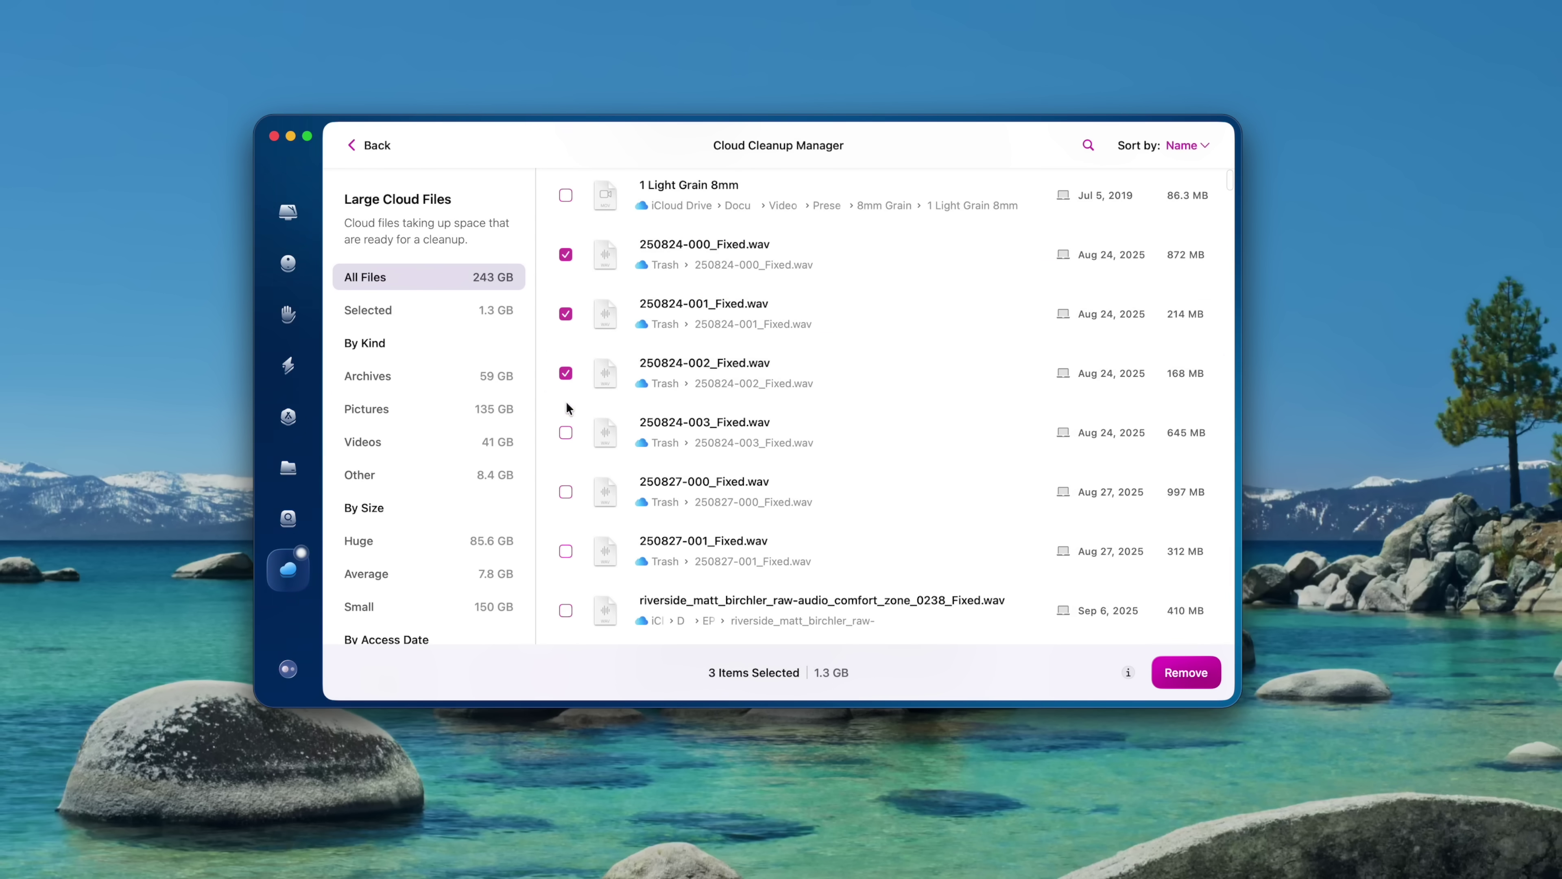
left_click(565, 432)
left_click(565, 551)
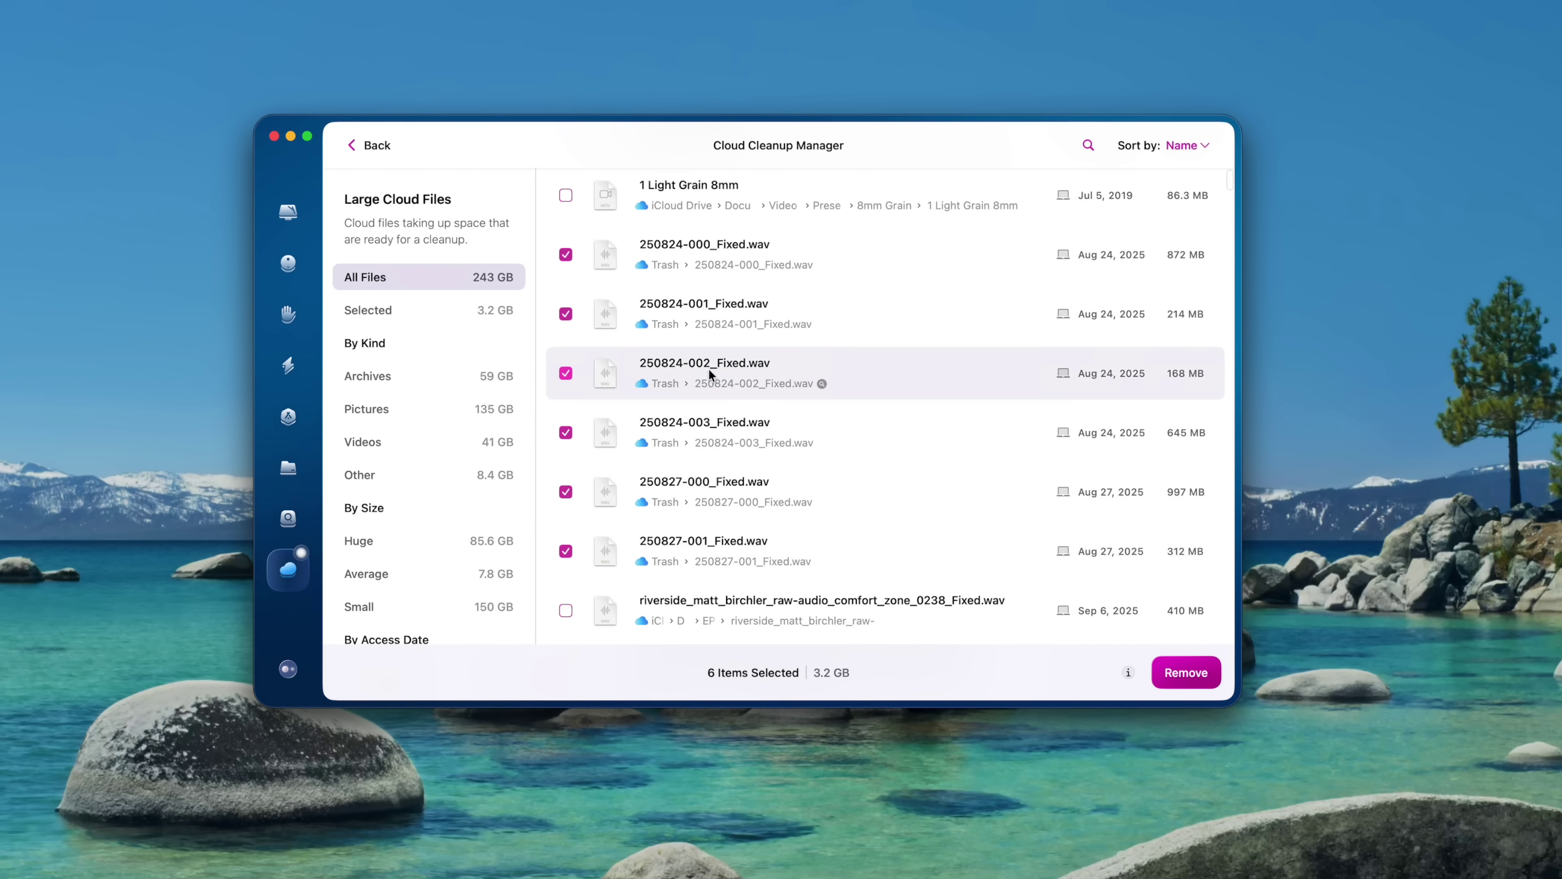
left_click(1184, 672)
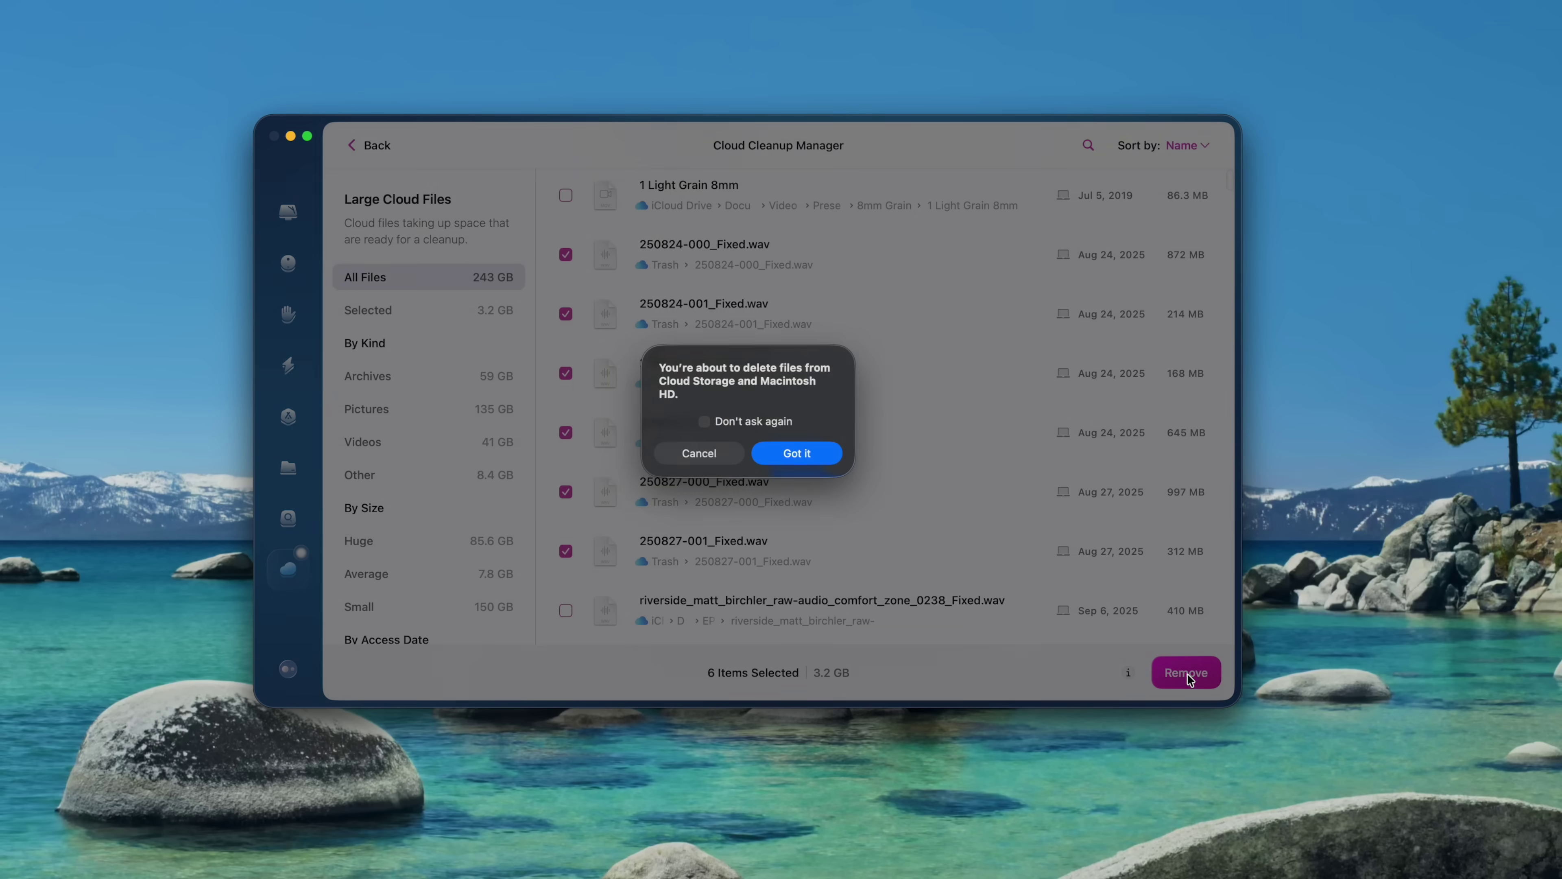
left_click(818, 455)
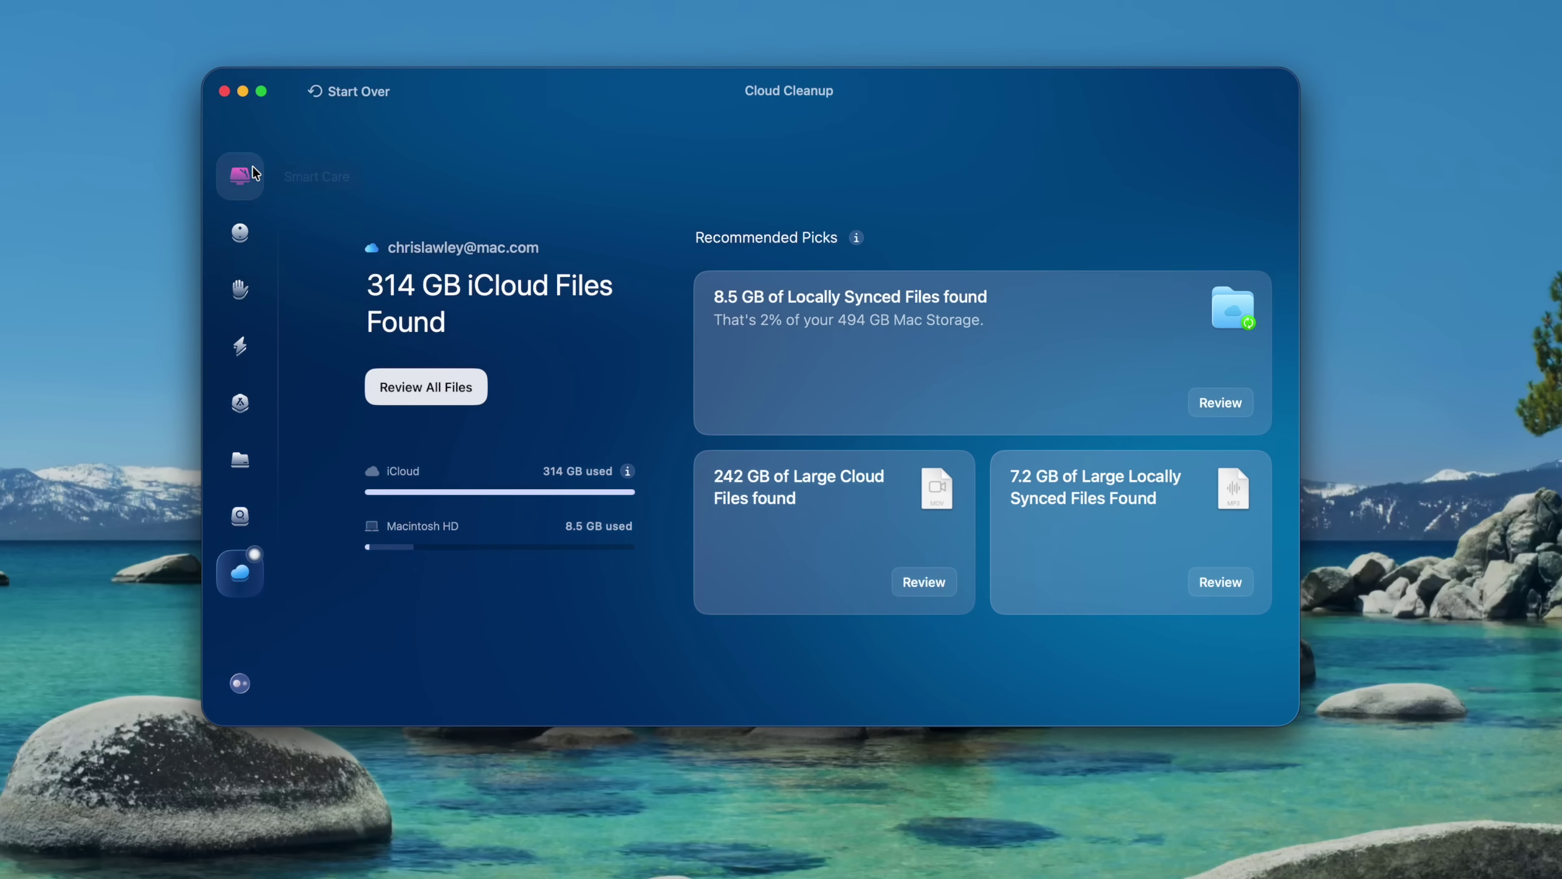
Run a Smart Care scan of the Mac
left_click(253, 171)
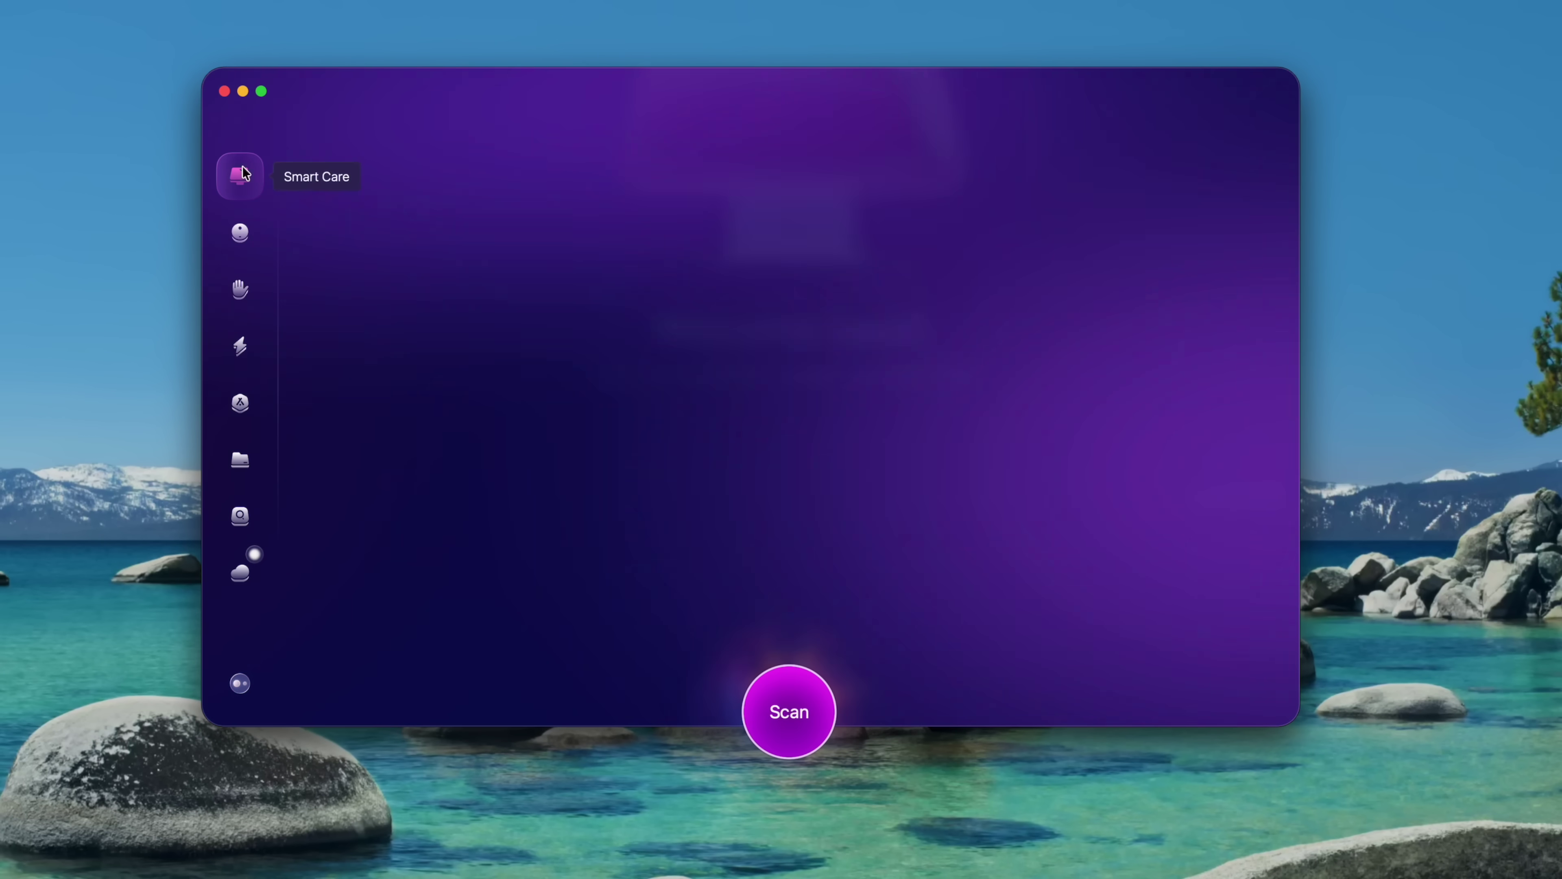
left_click(788, 707)
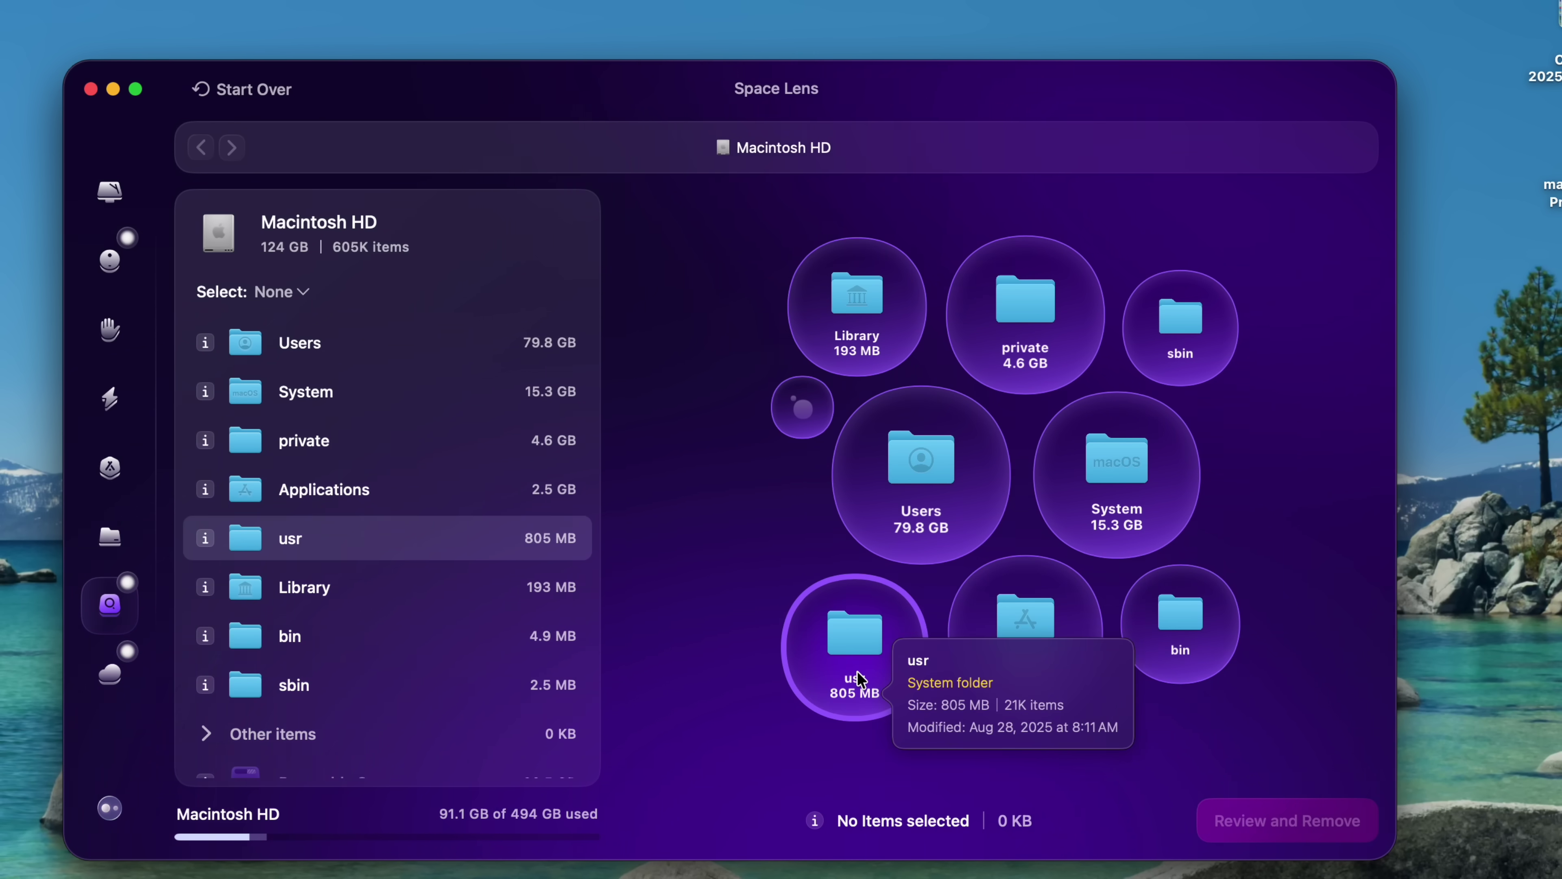
Explore the Macintosh HD storage map in Space Lens down through Users to the home folder
mouse_move(966, 638)
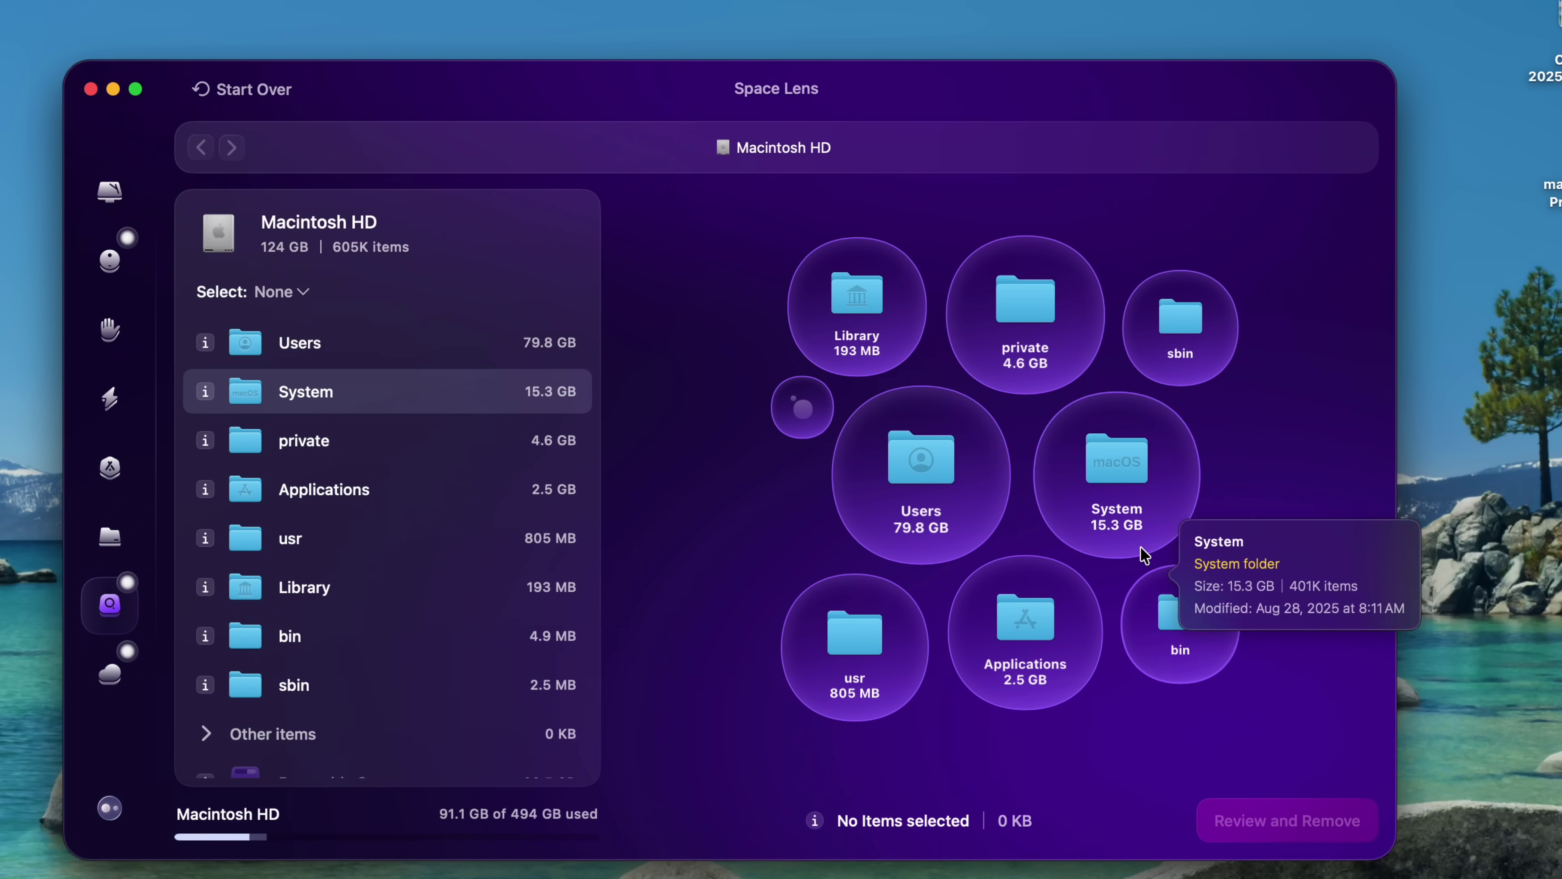
left_click(932, 501)
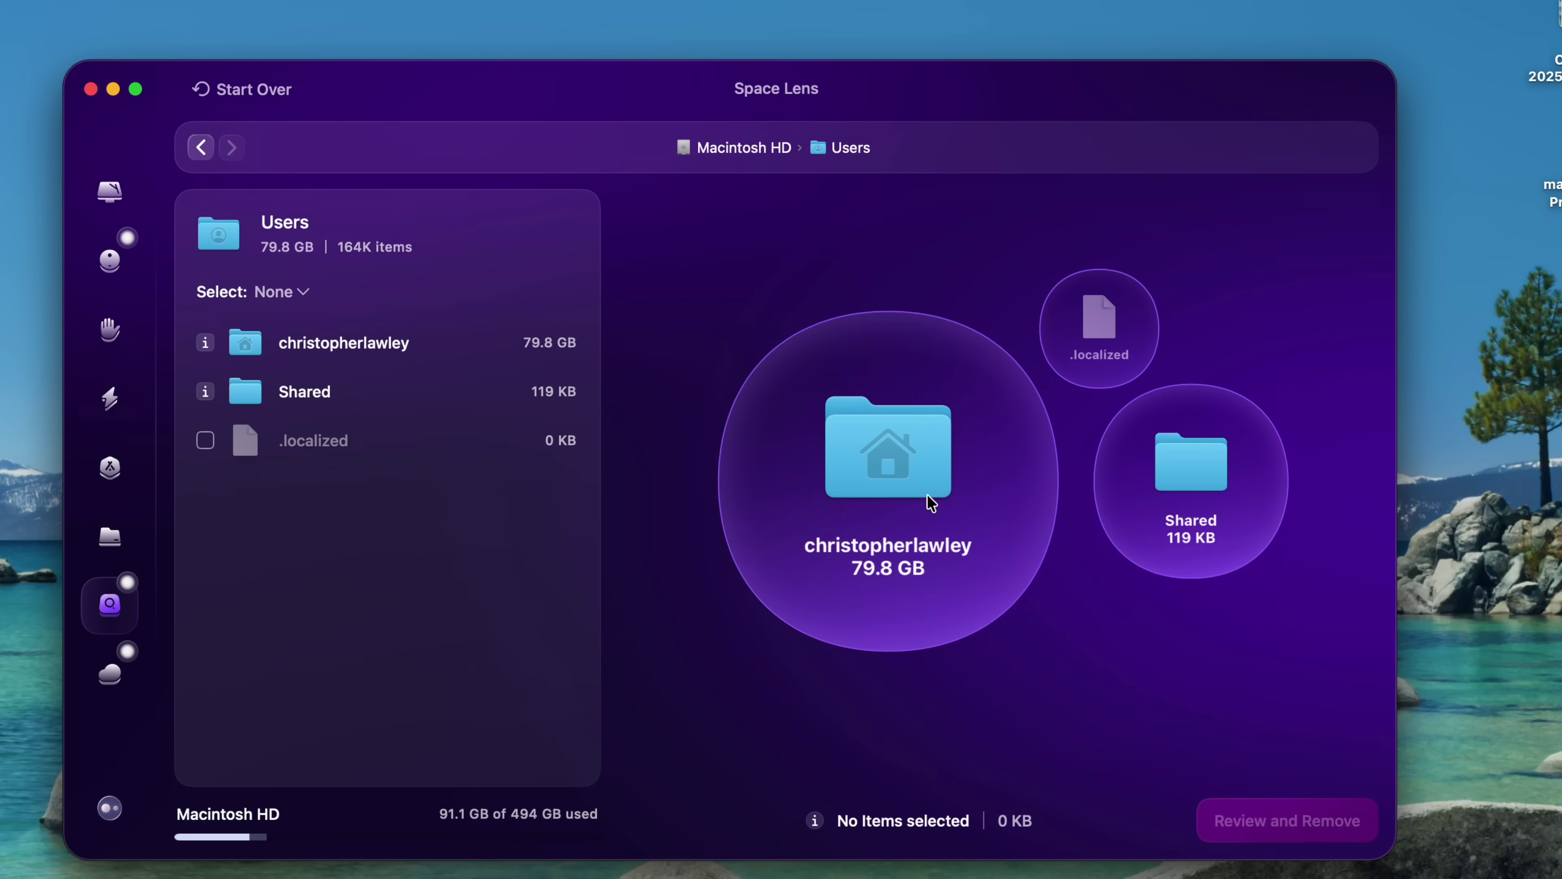
mouse_move(1176, 511)
left_click(923, 517)
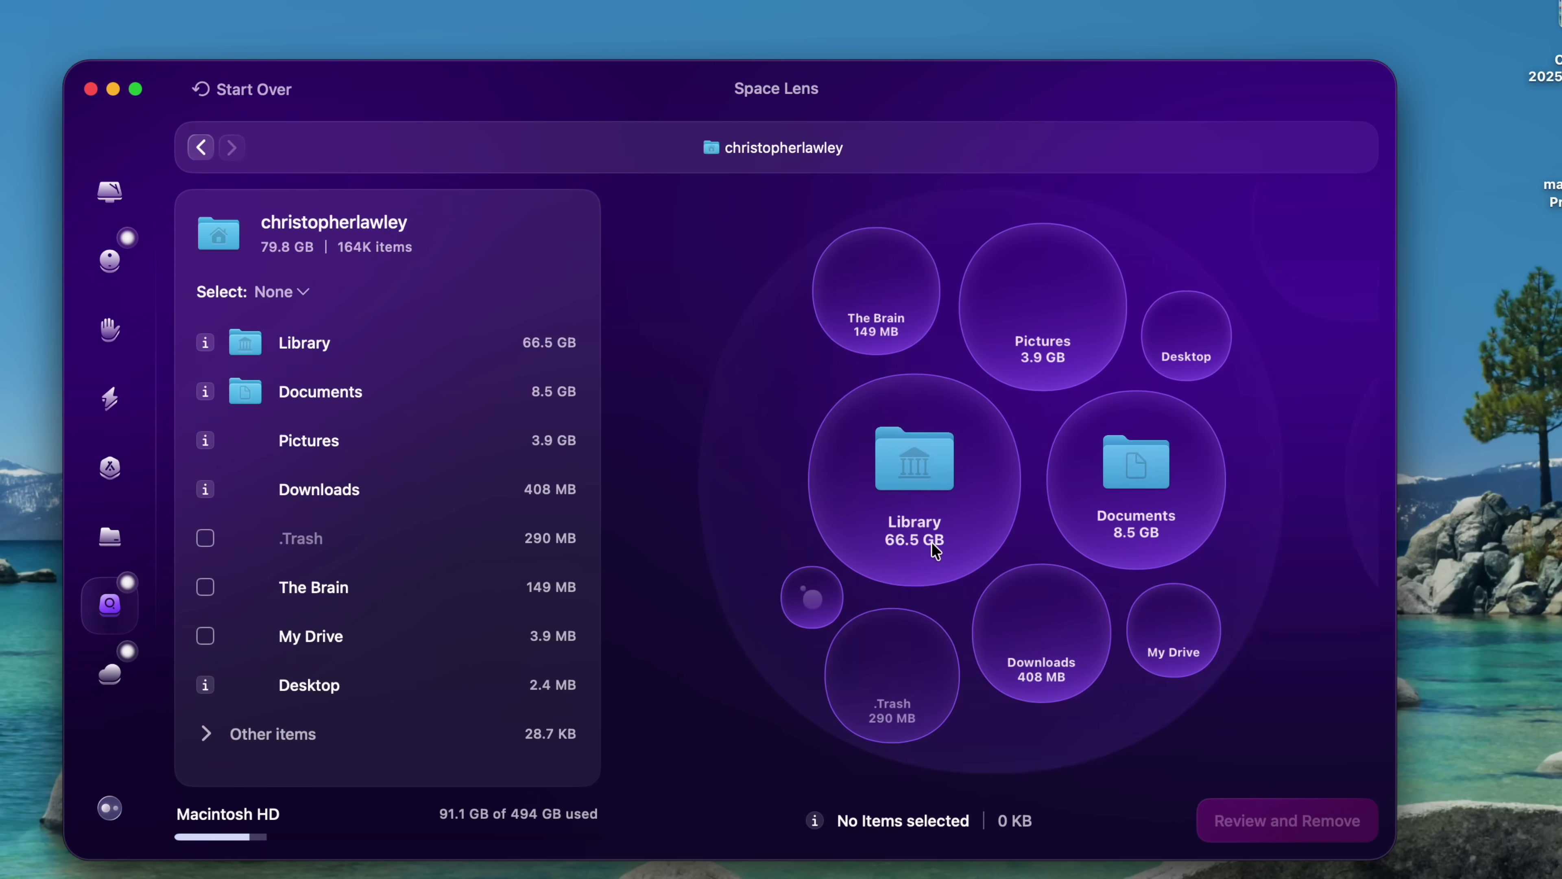
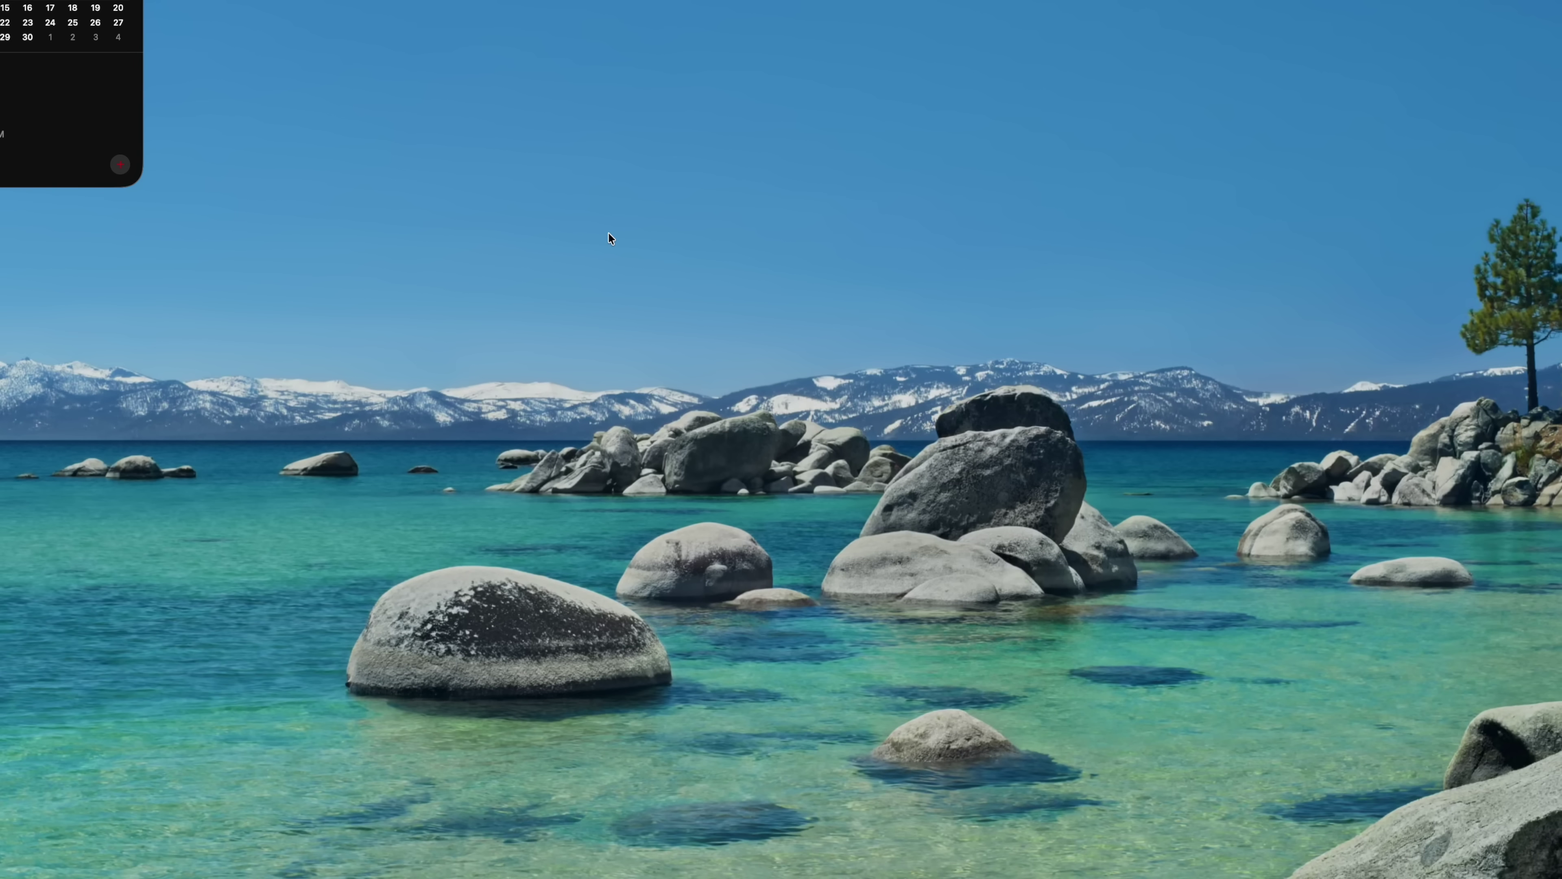
Search Spotlight for "ipados 26", look through the matching files and events, and dismiss the search
key("super+space")
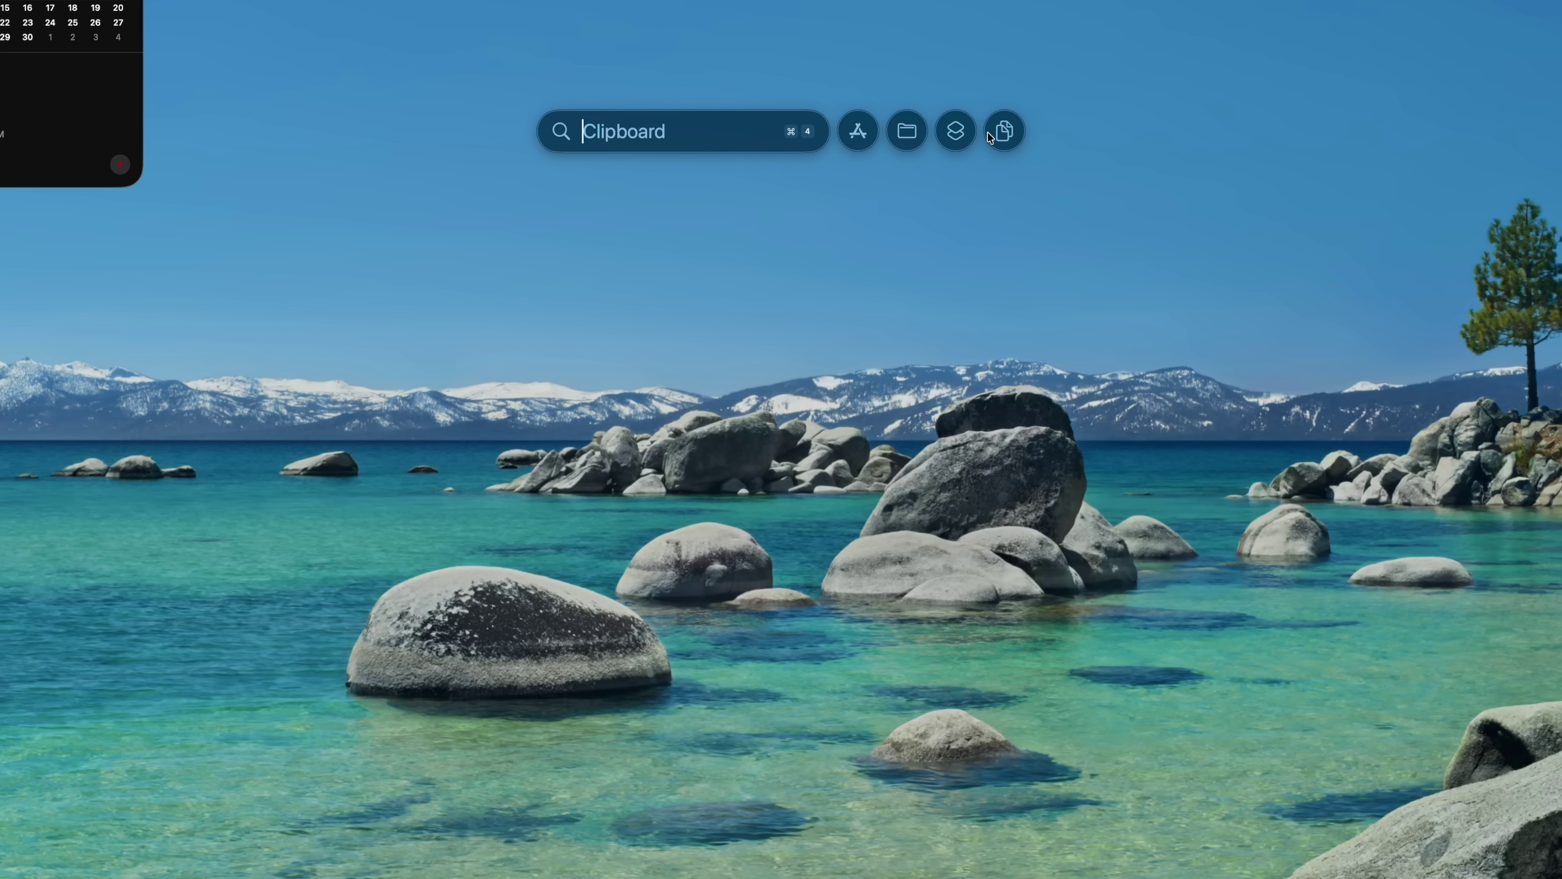
type("ipados 26")
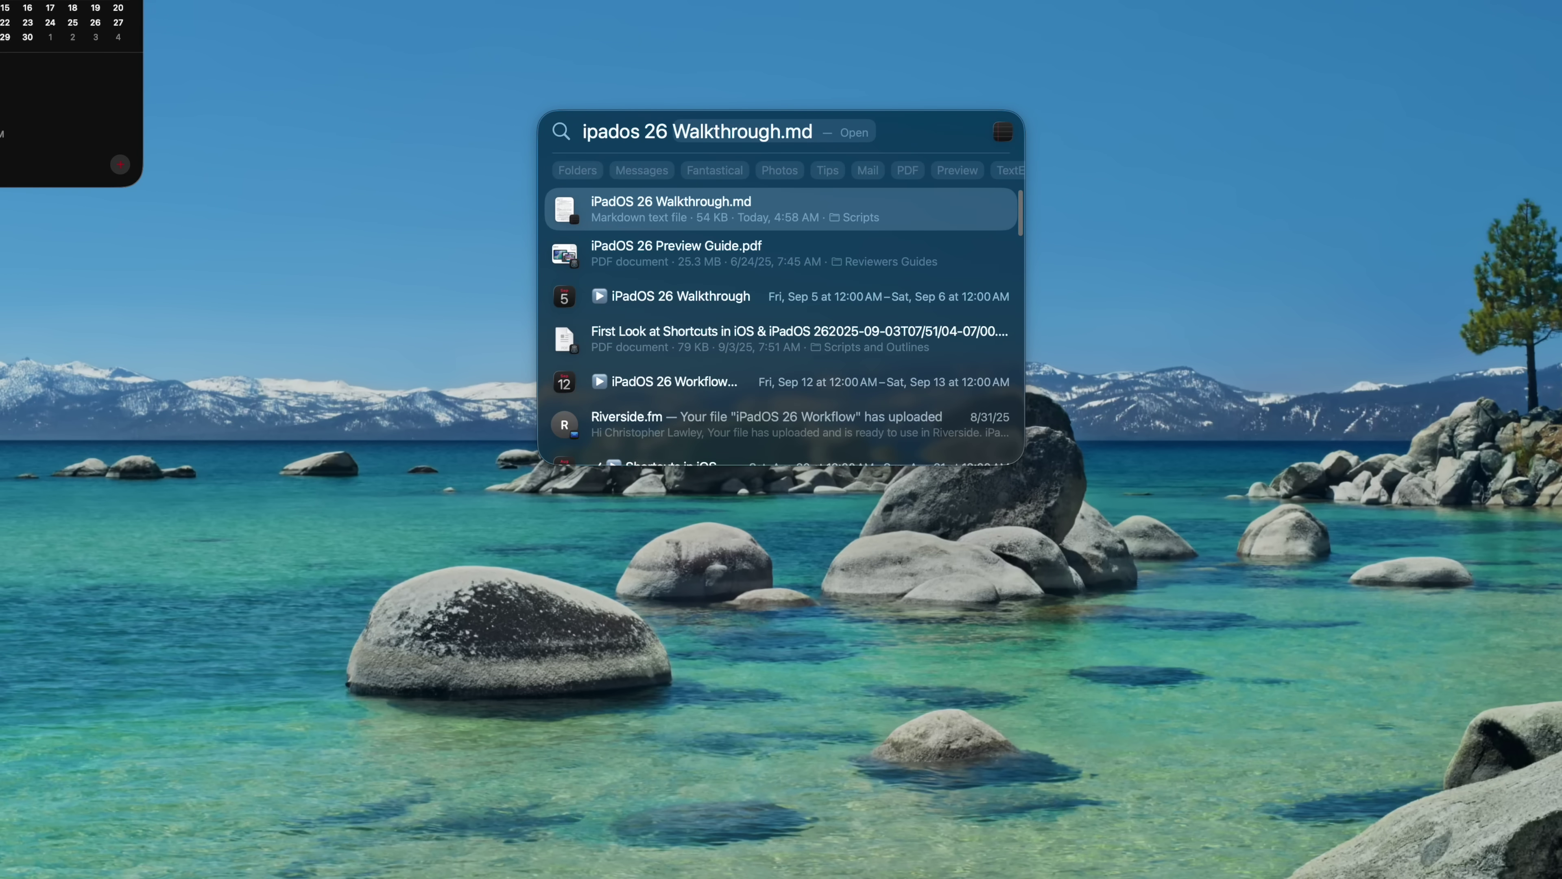
key("Down")
key("Down")
key("Down")
key("Down")
key("Down")
key("Down")
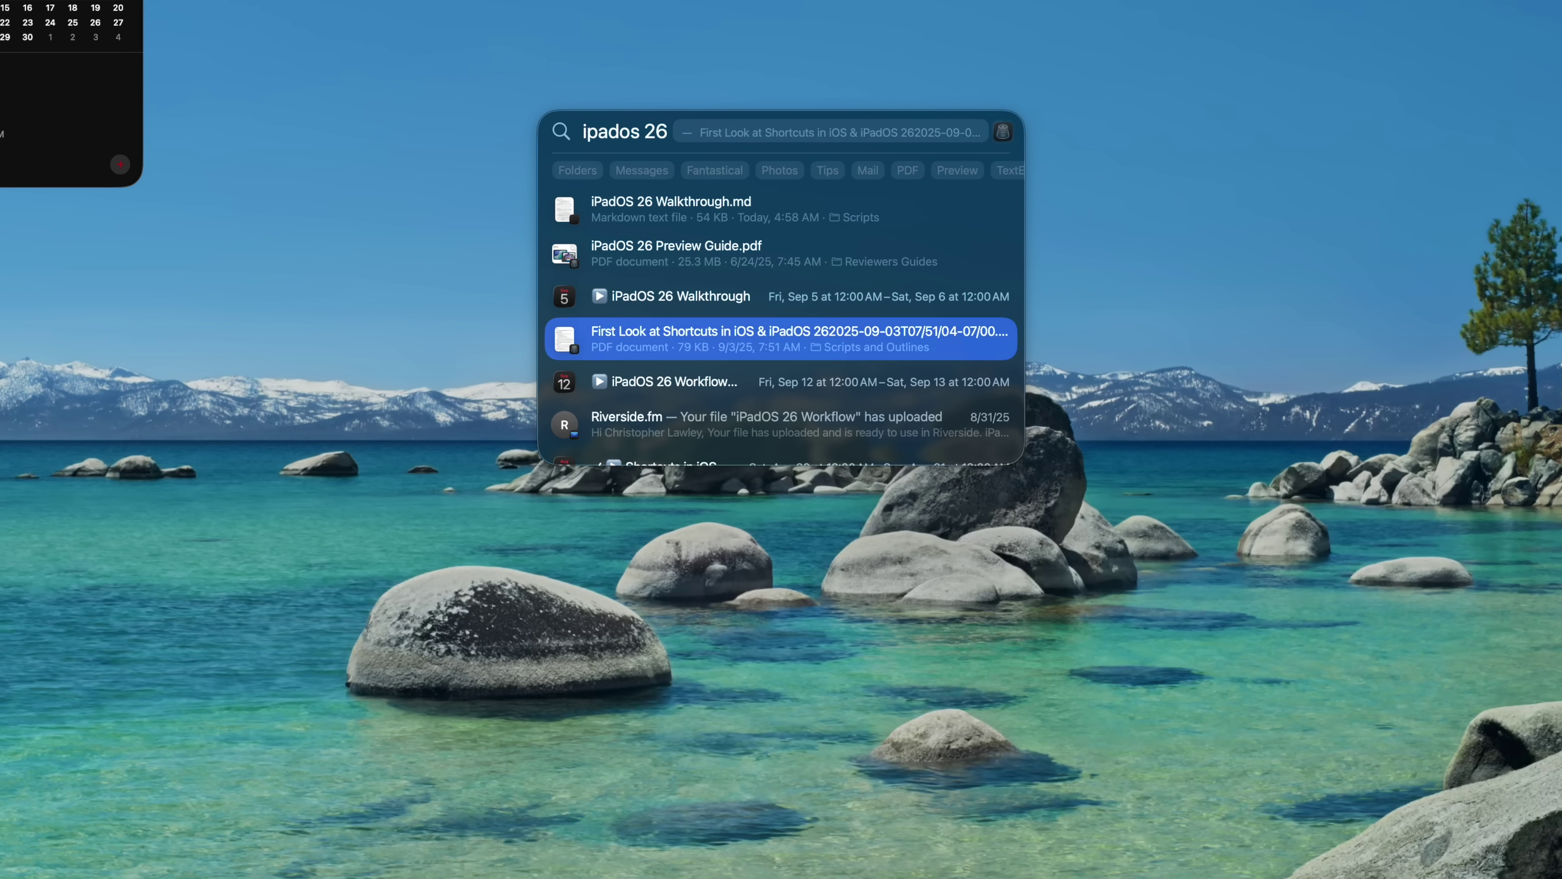
key("Down")
key("Down")
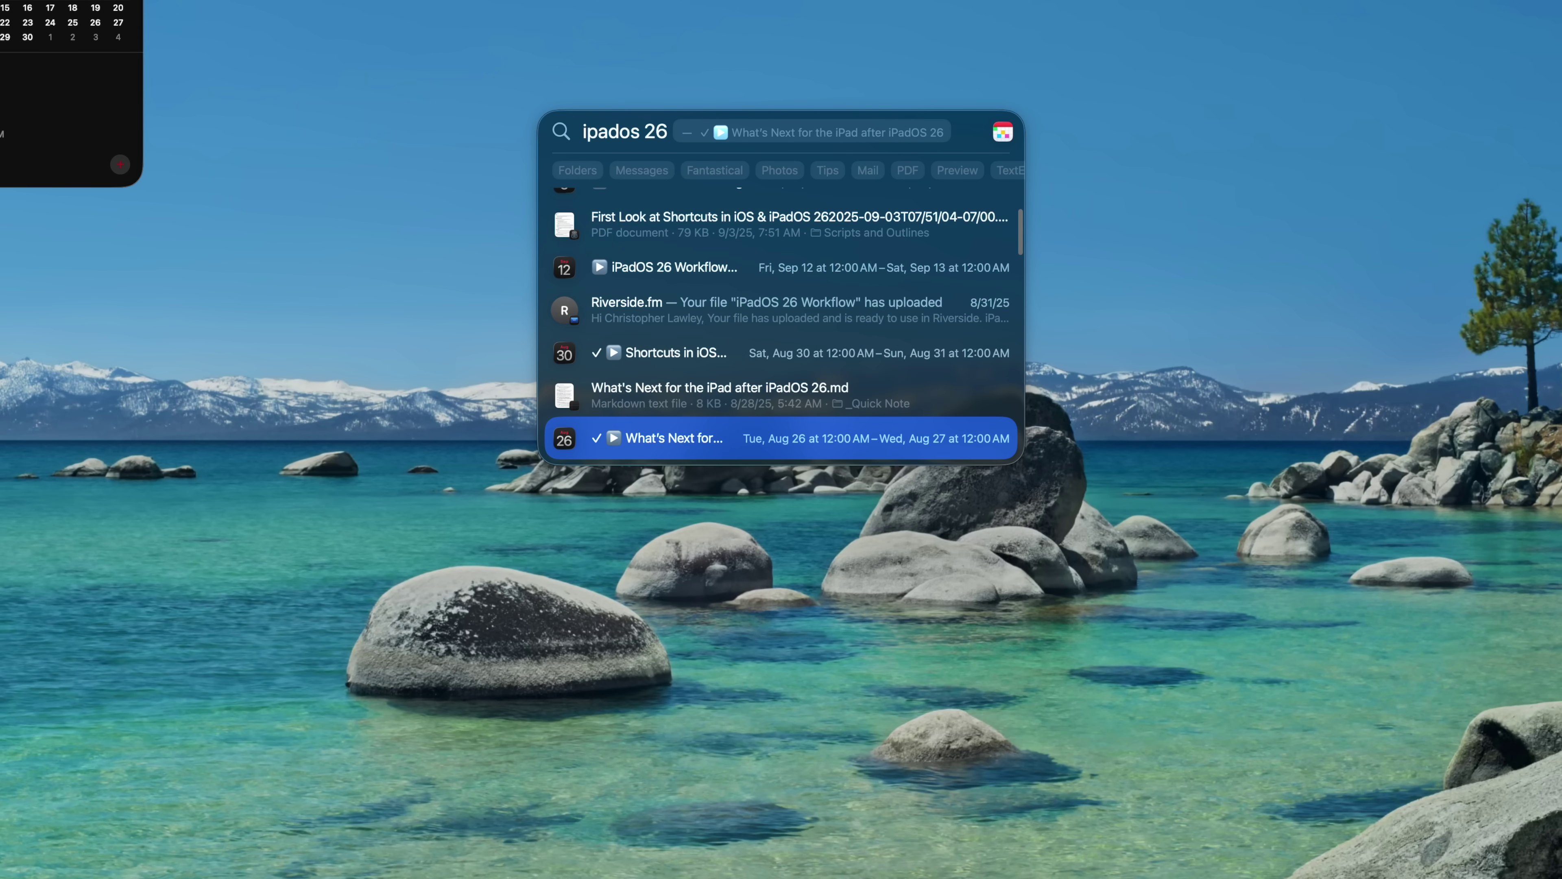
key("Down")
key("Down")
key("Down")
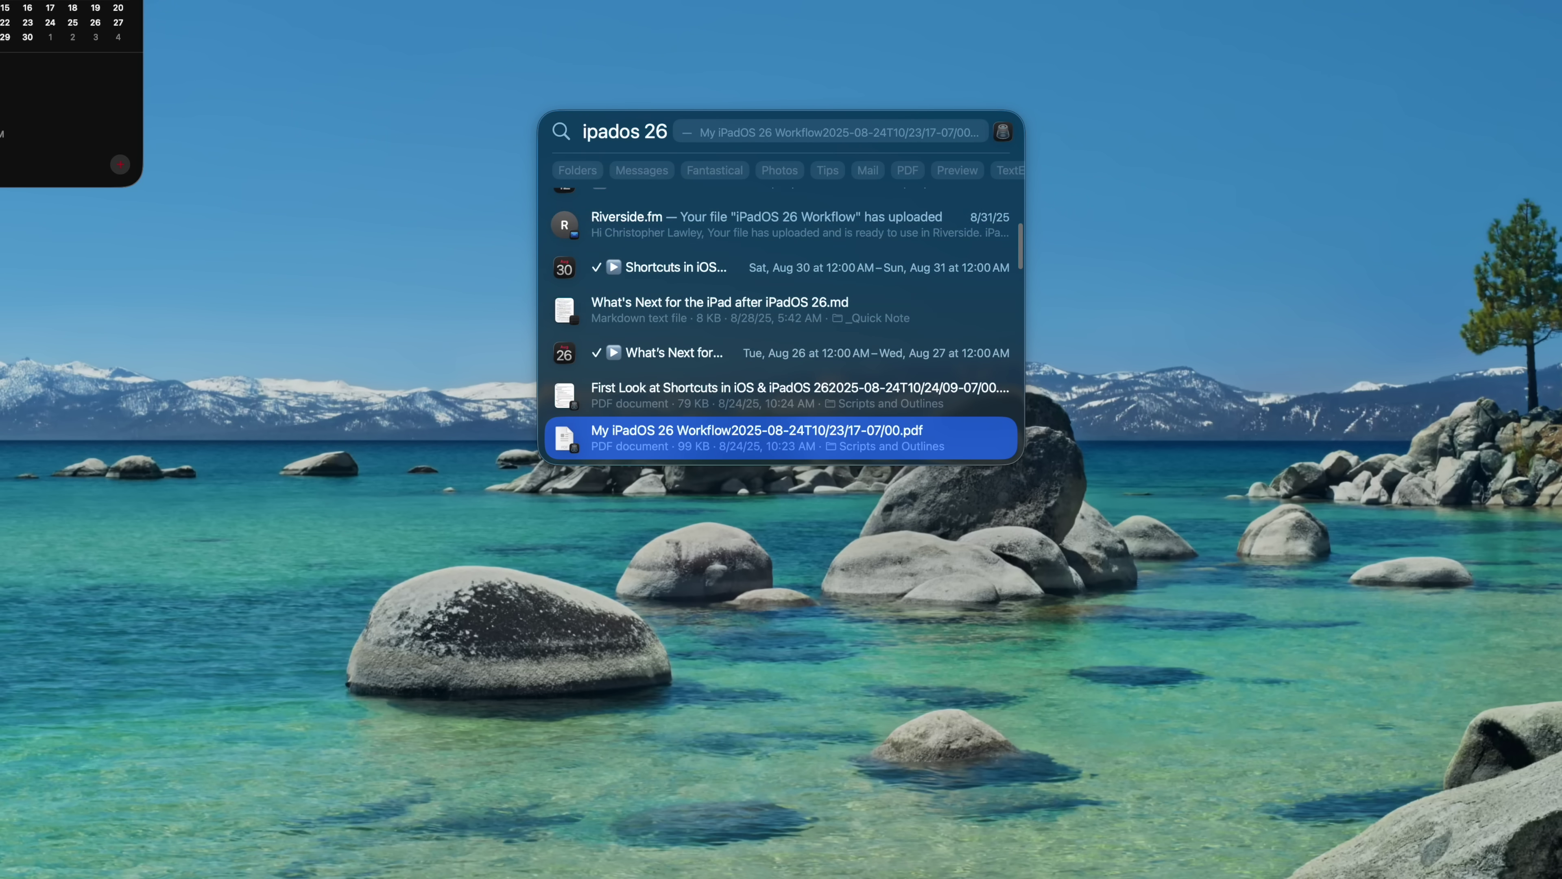
key("Escape")
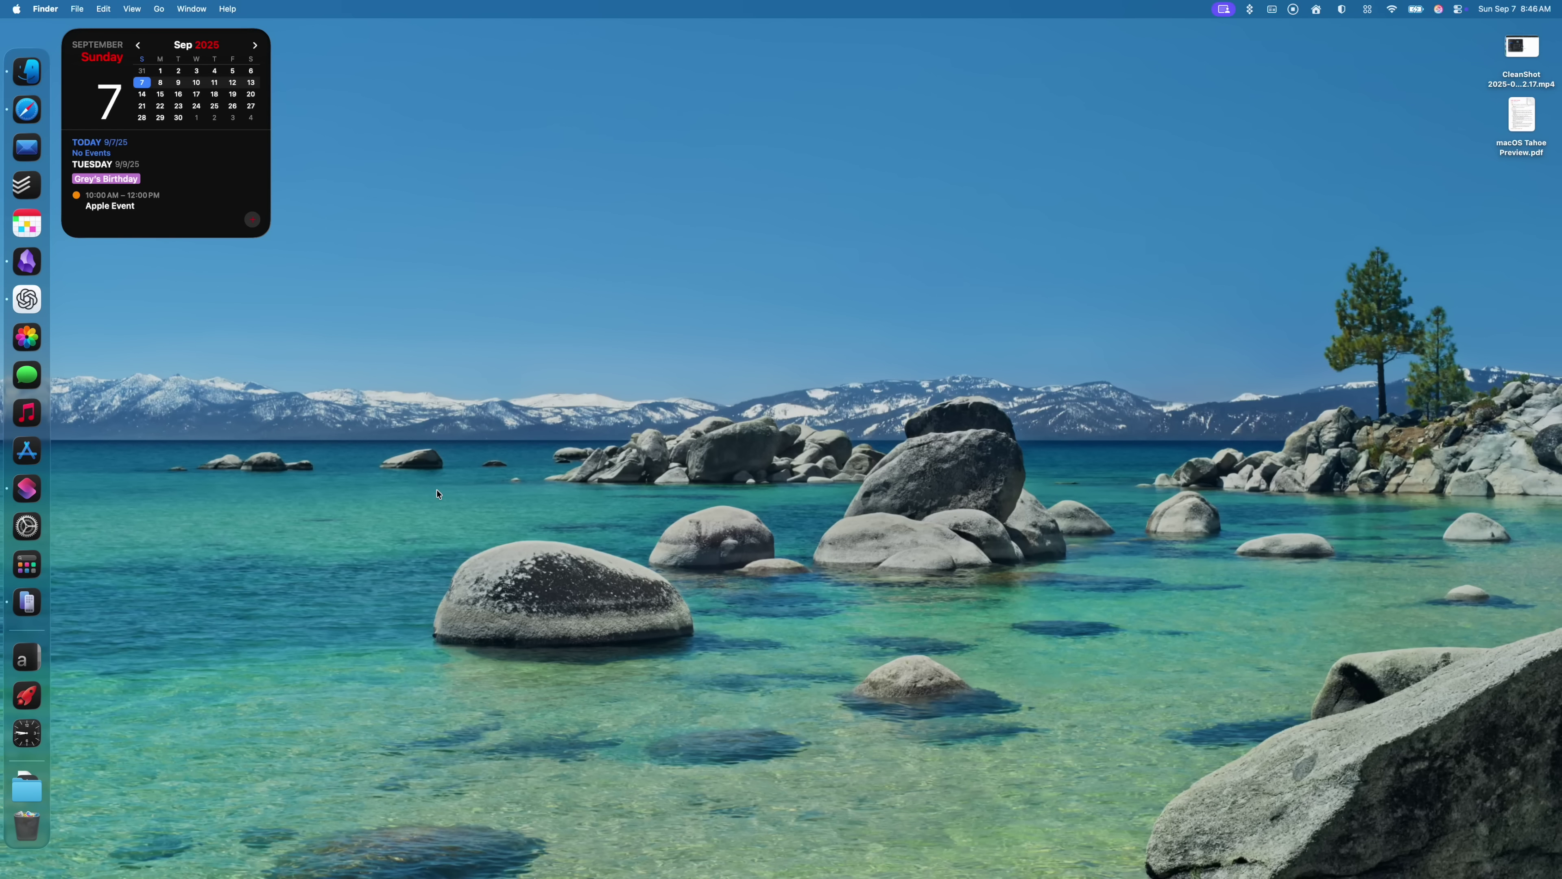
Open Spotlight and view its Applications, Files, Actions and Clipboard sections in turn
key("super+space")
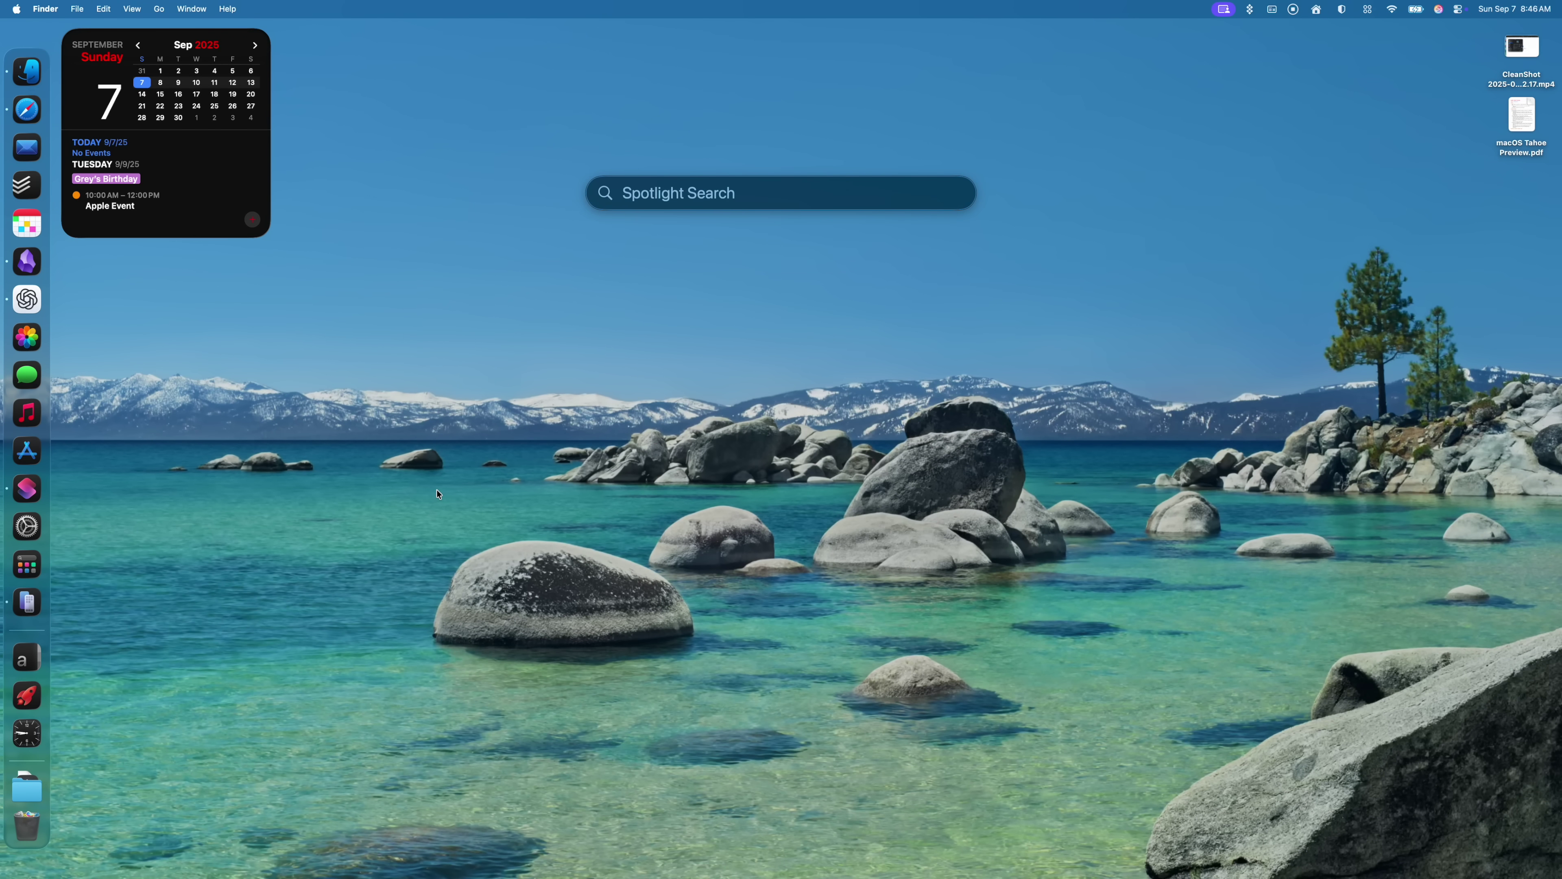
key("super+1")
key("super+2")
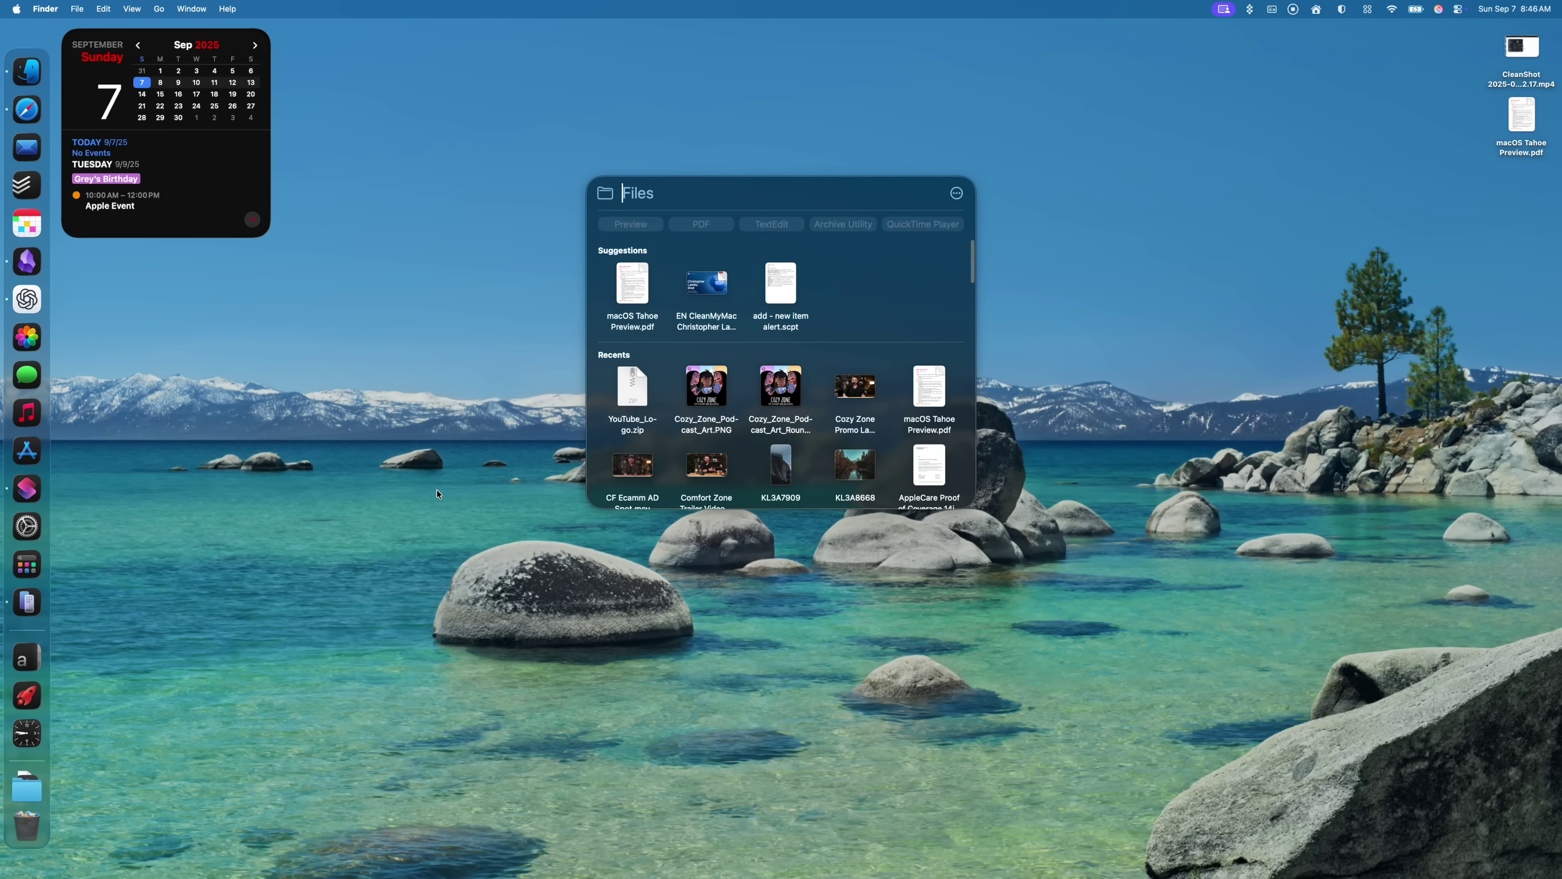
key("super+3")
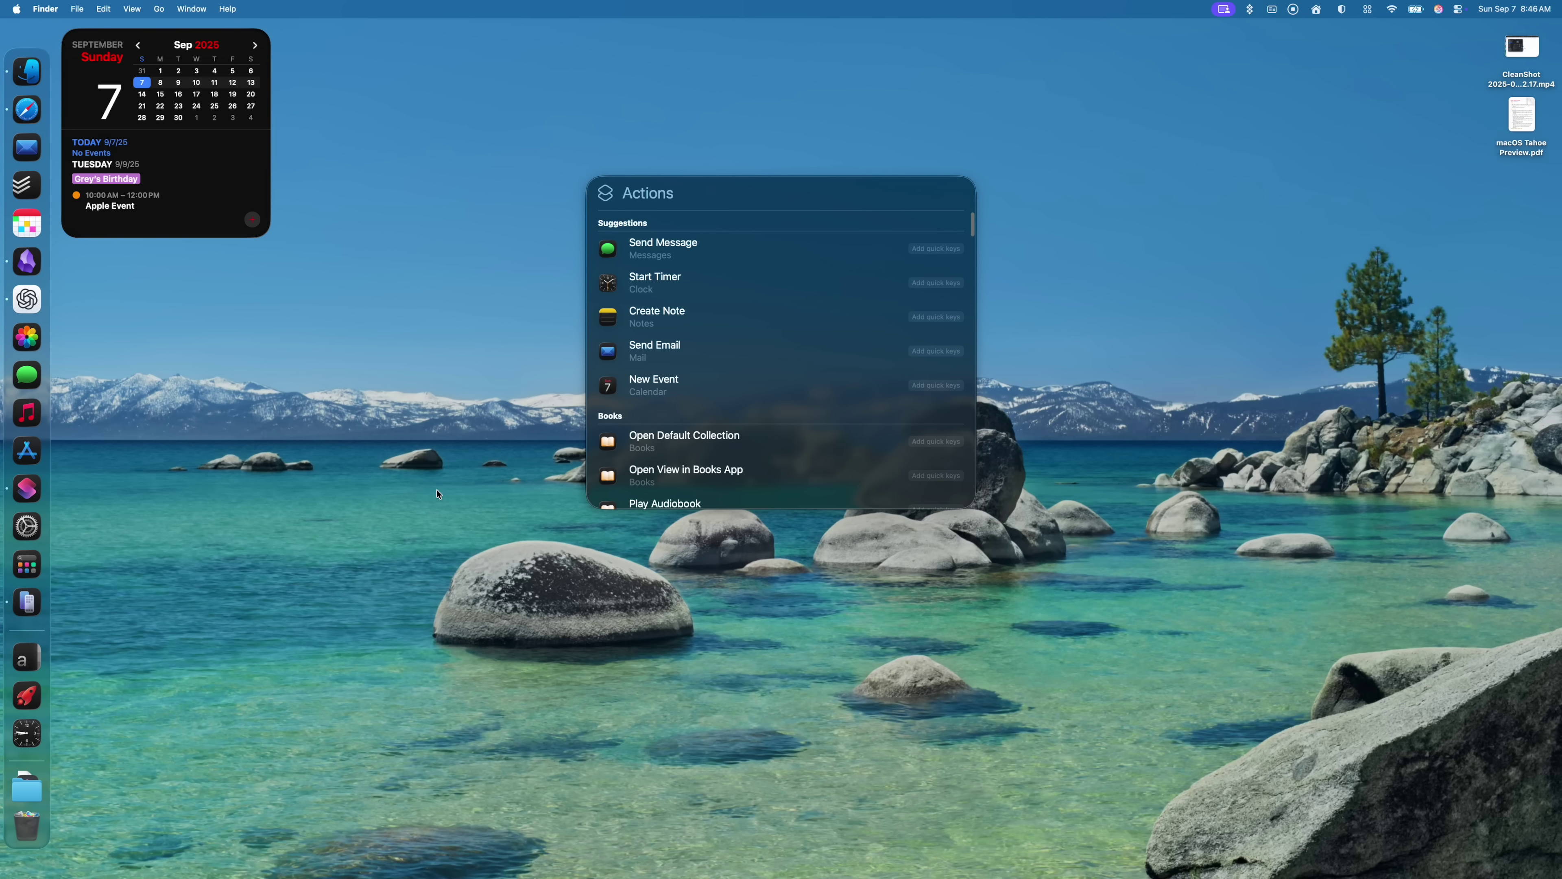
key("super+4")
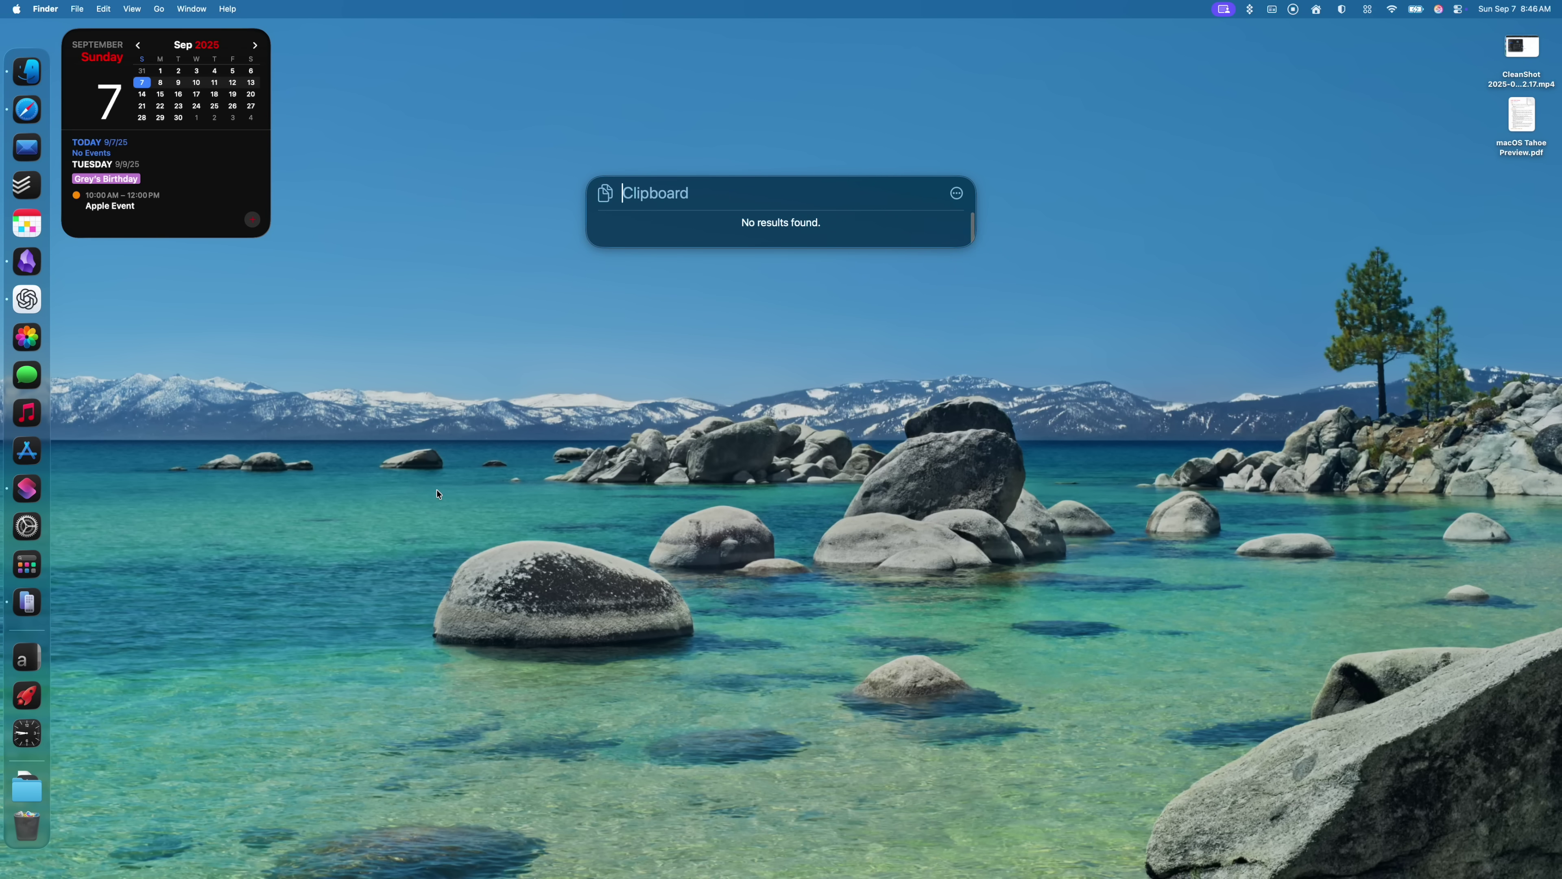
Return to the Spotlight search field, switch once more through Applications, Files, Actions and Clipboard, and dismiss Spotlight
key("Escape")
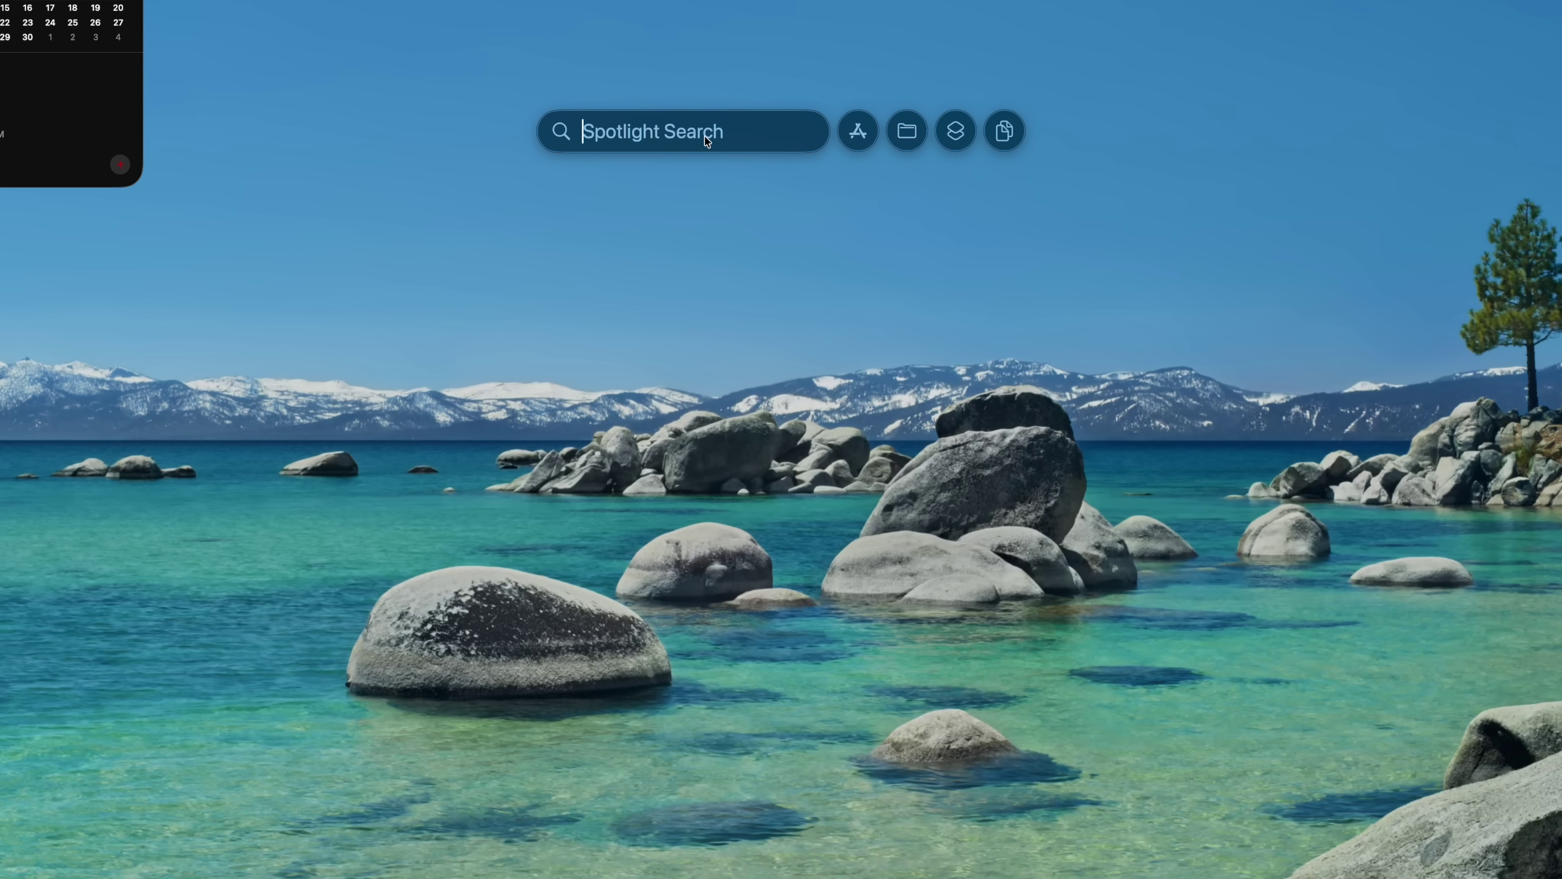
key("super+1")
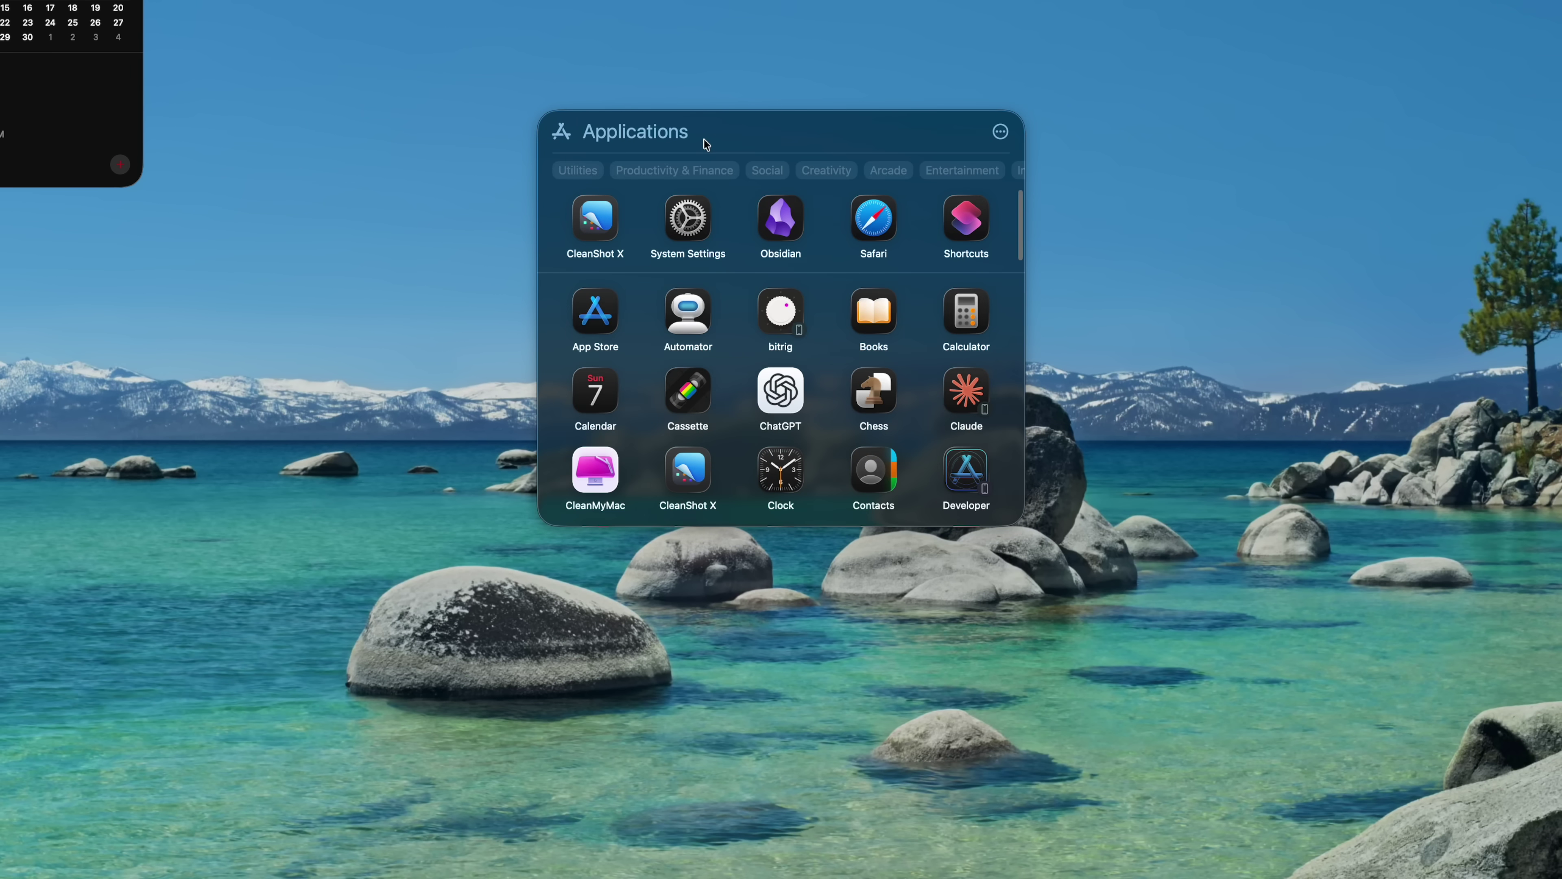
key("super+2")
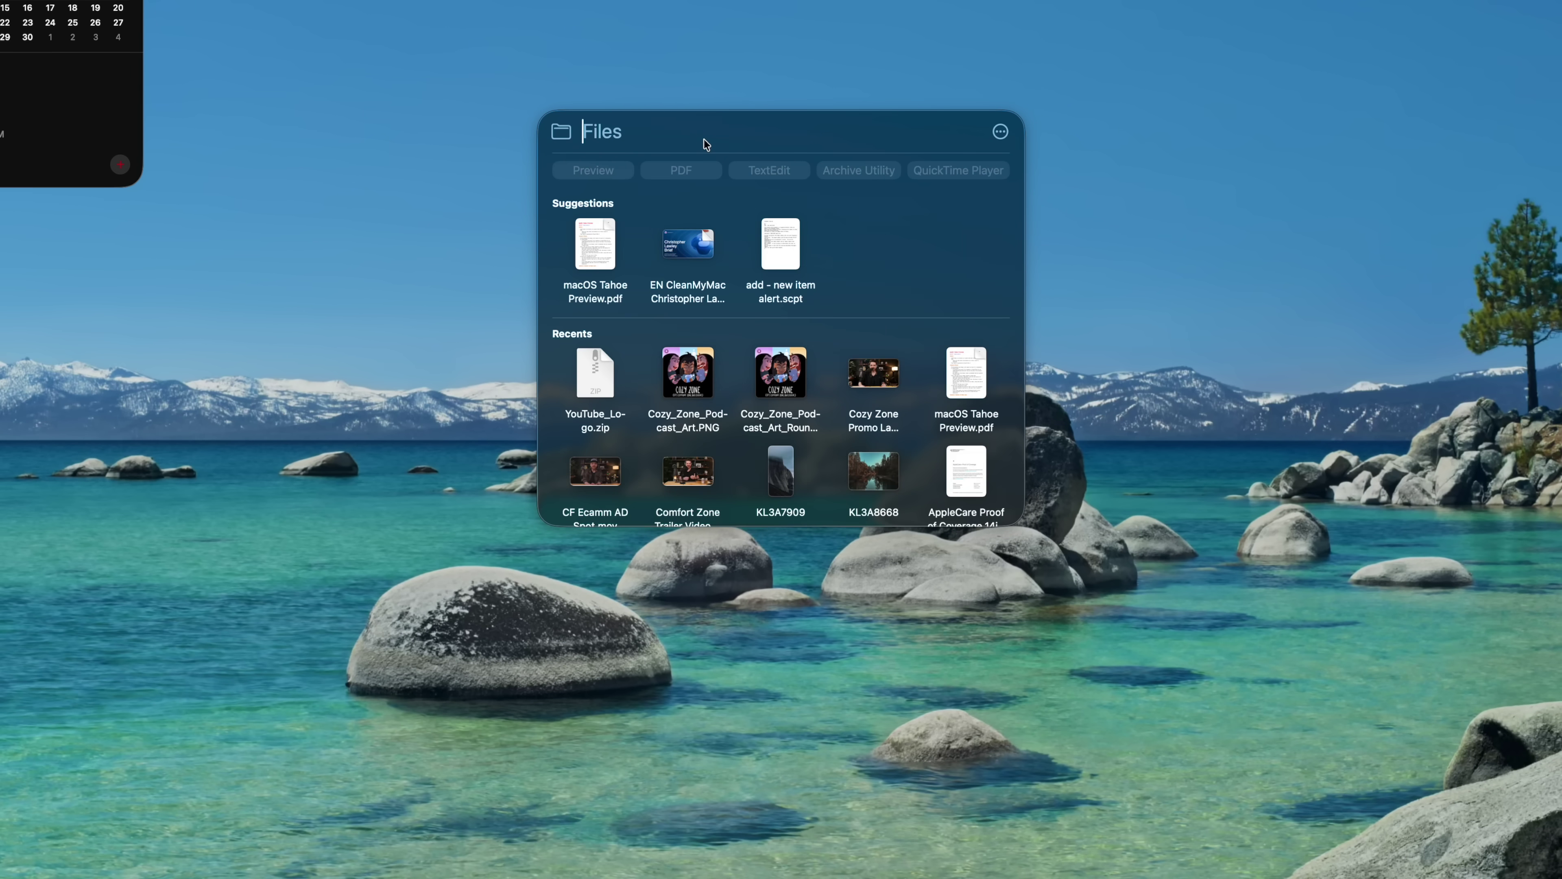
key("super+3")
key("super+4")
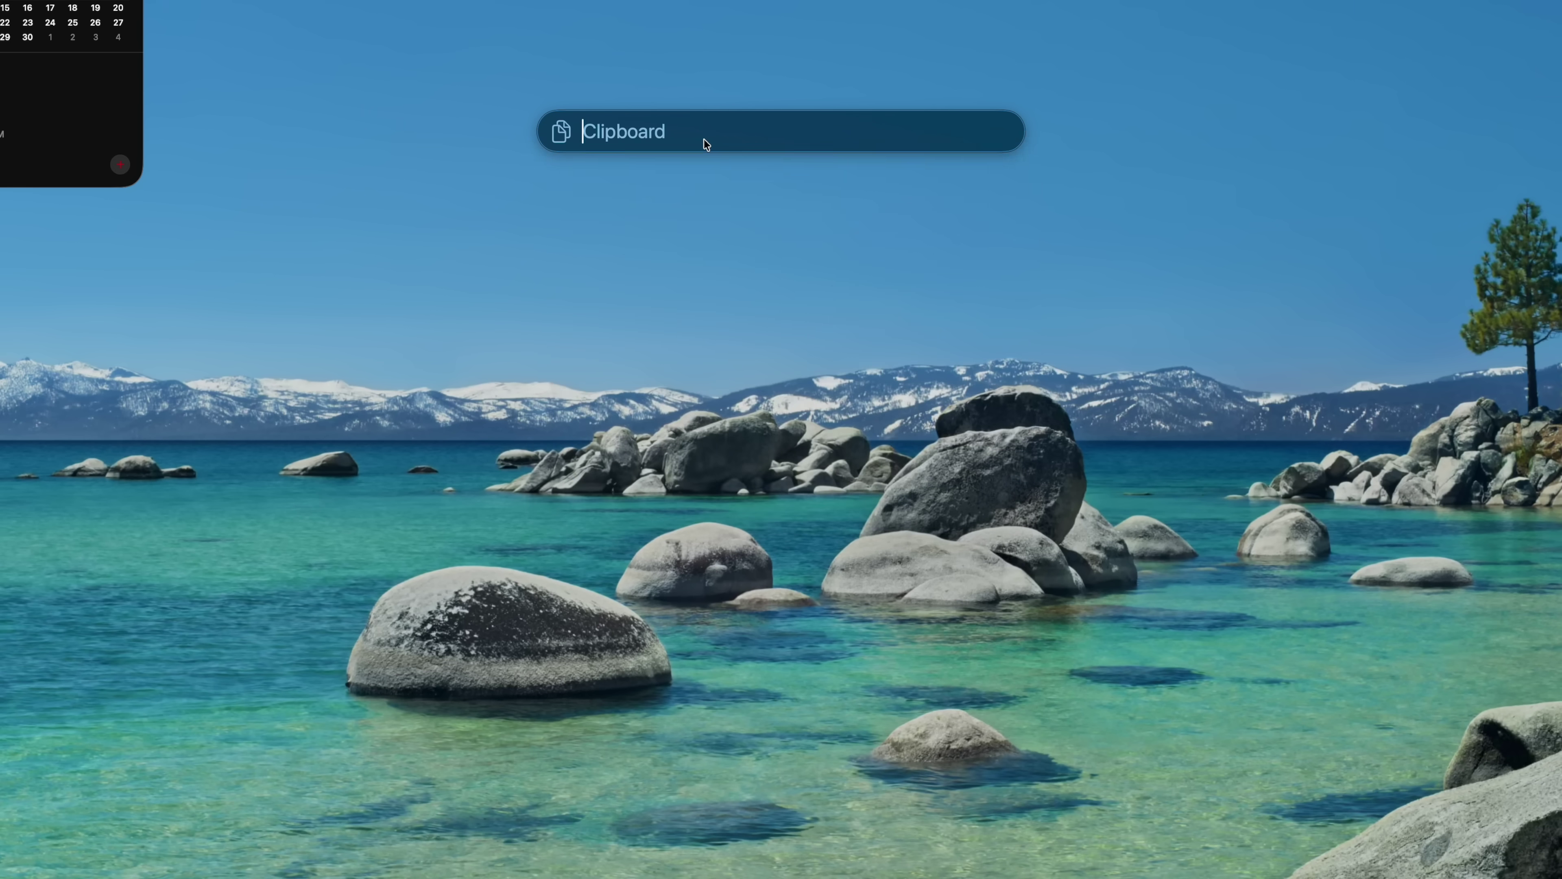
key("Escape")
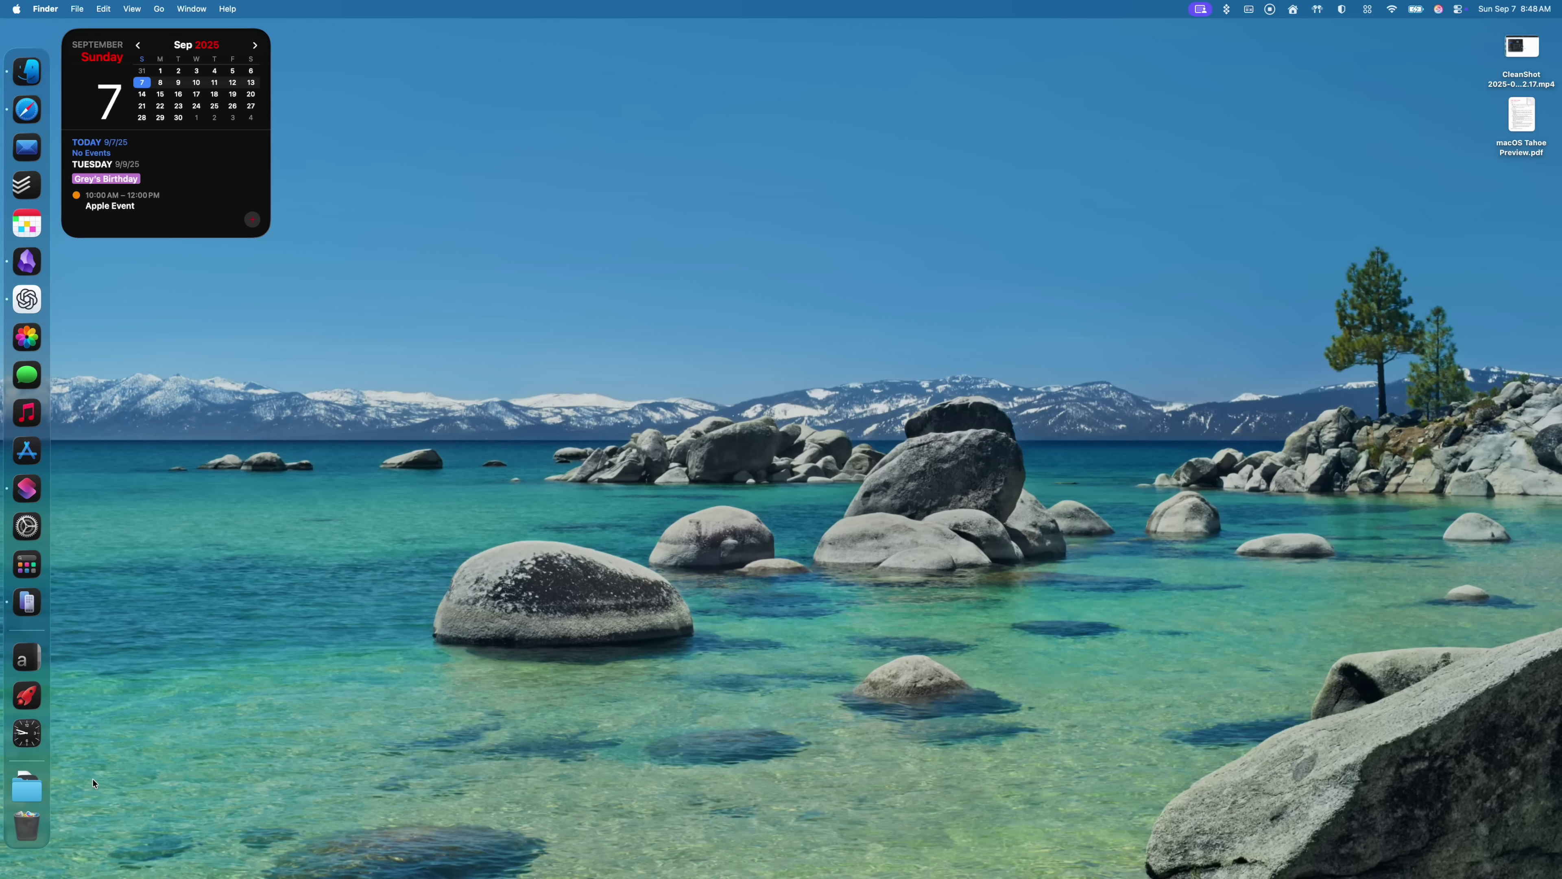
Reopen Spotlight, view only its Applications section, and close it
key("super+space")
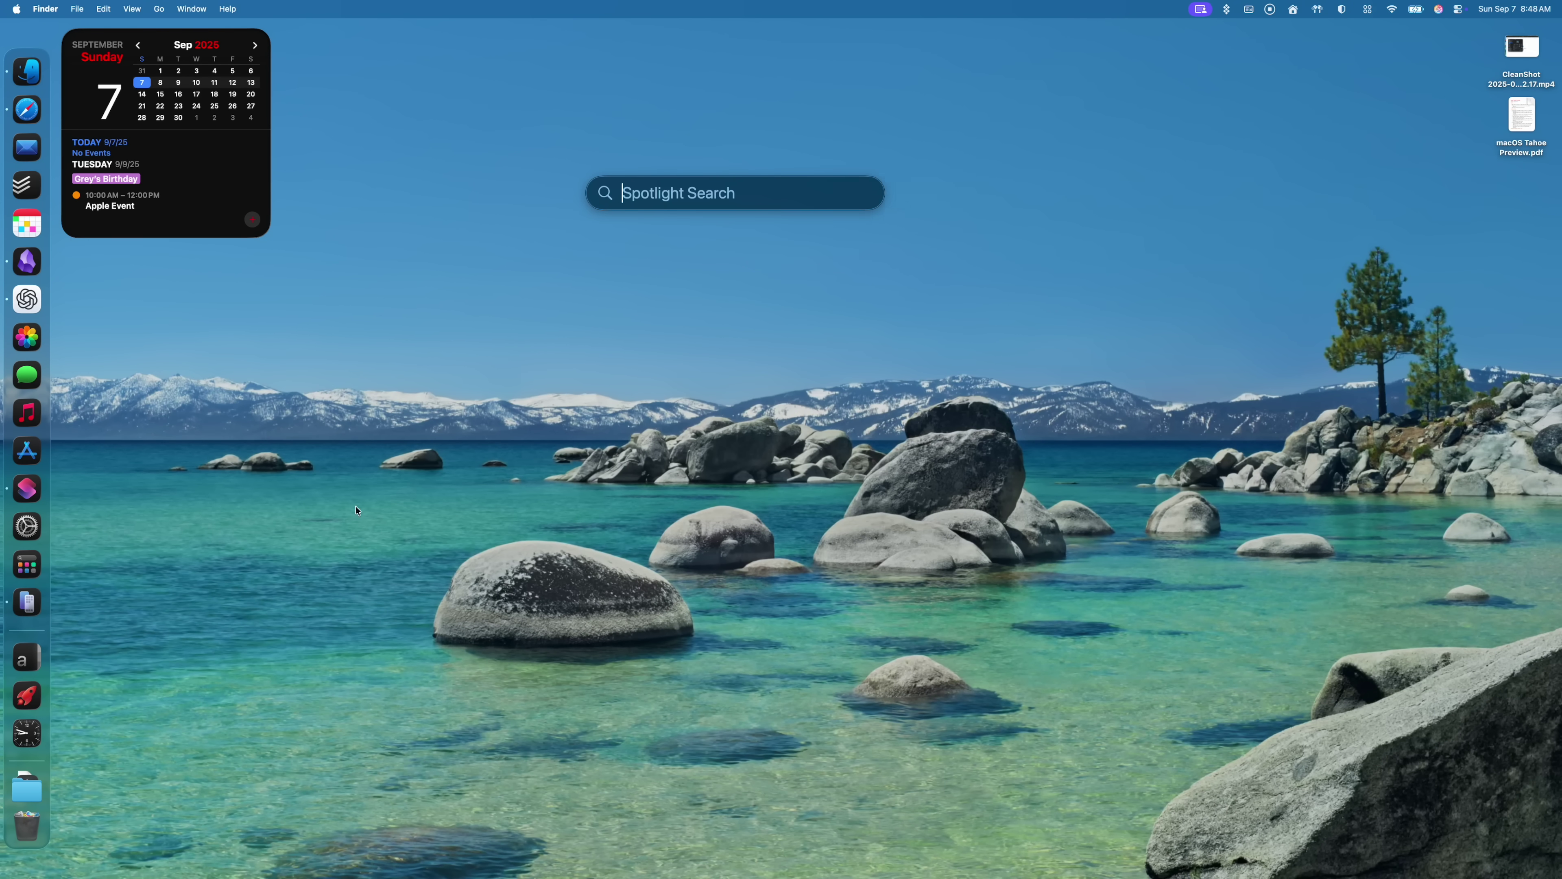
left_click(842, 195)
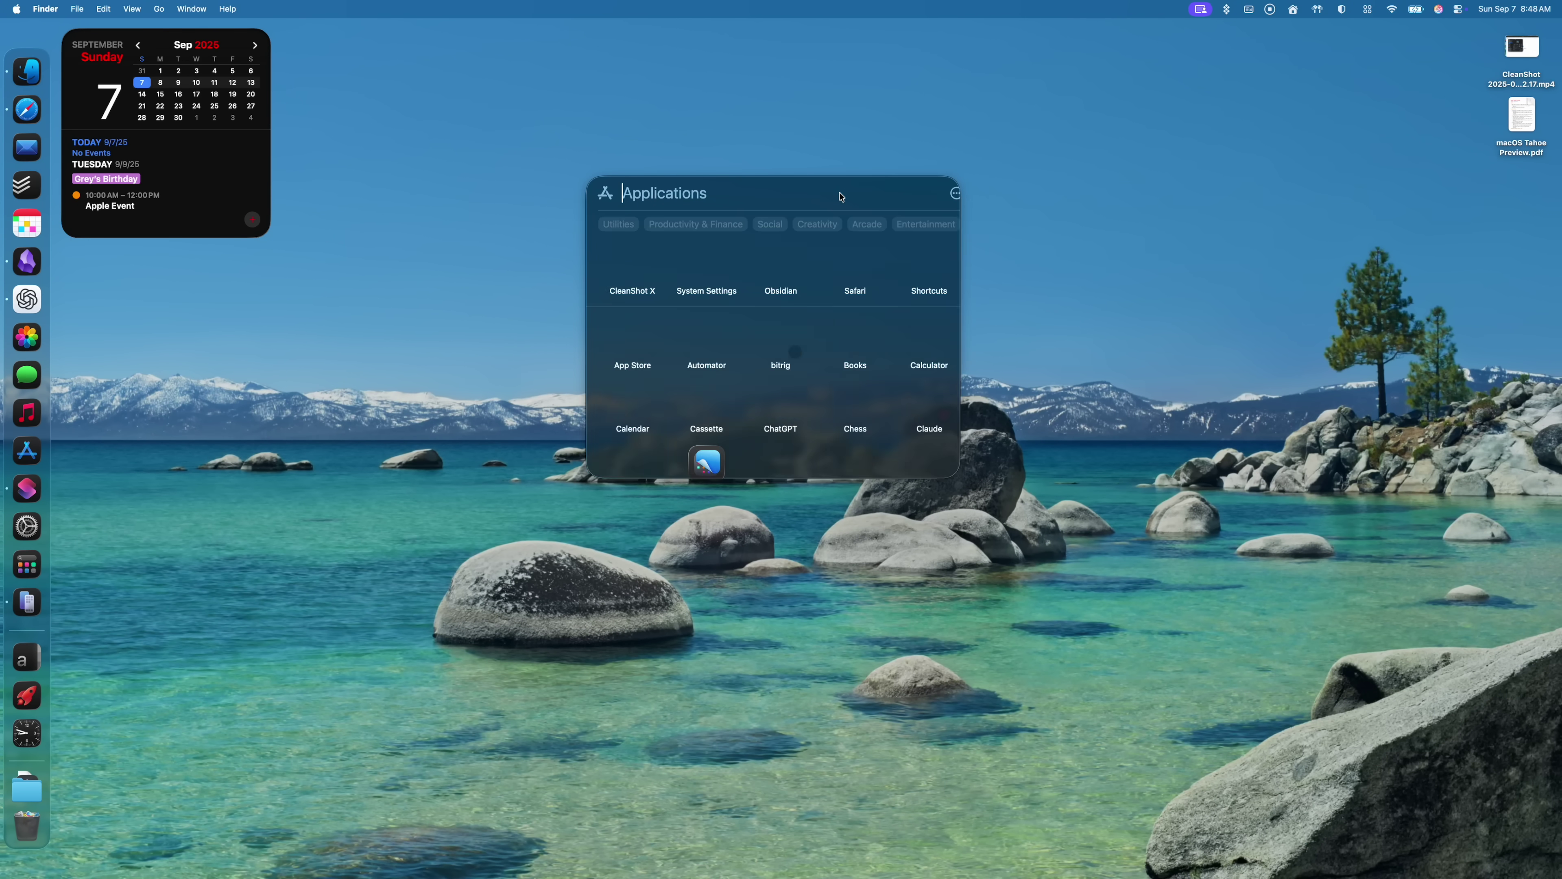
key("Escape")
Search Spotlight for "obsi" to bring up the Obsidian app, and dismiss the search
key("super+space")
type("obsi")
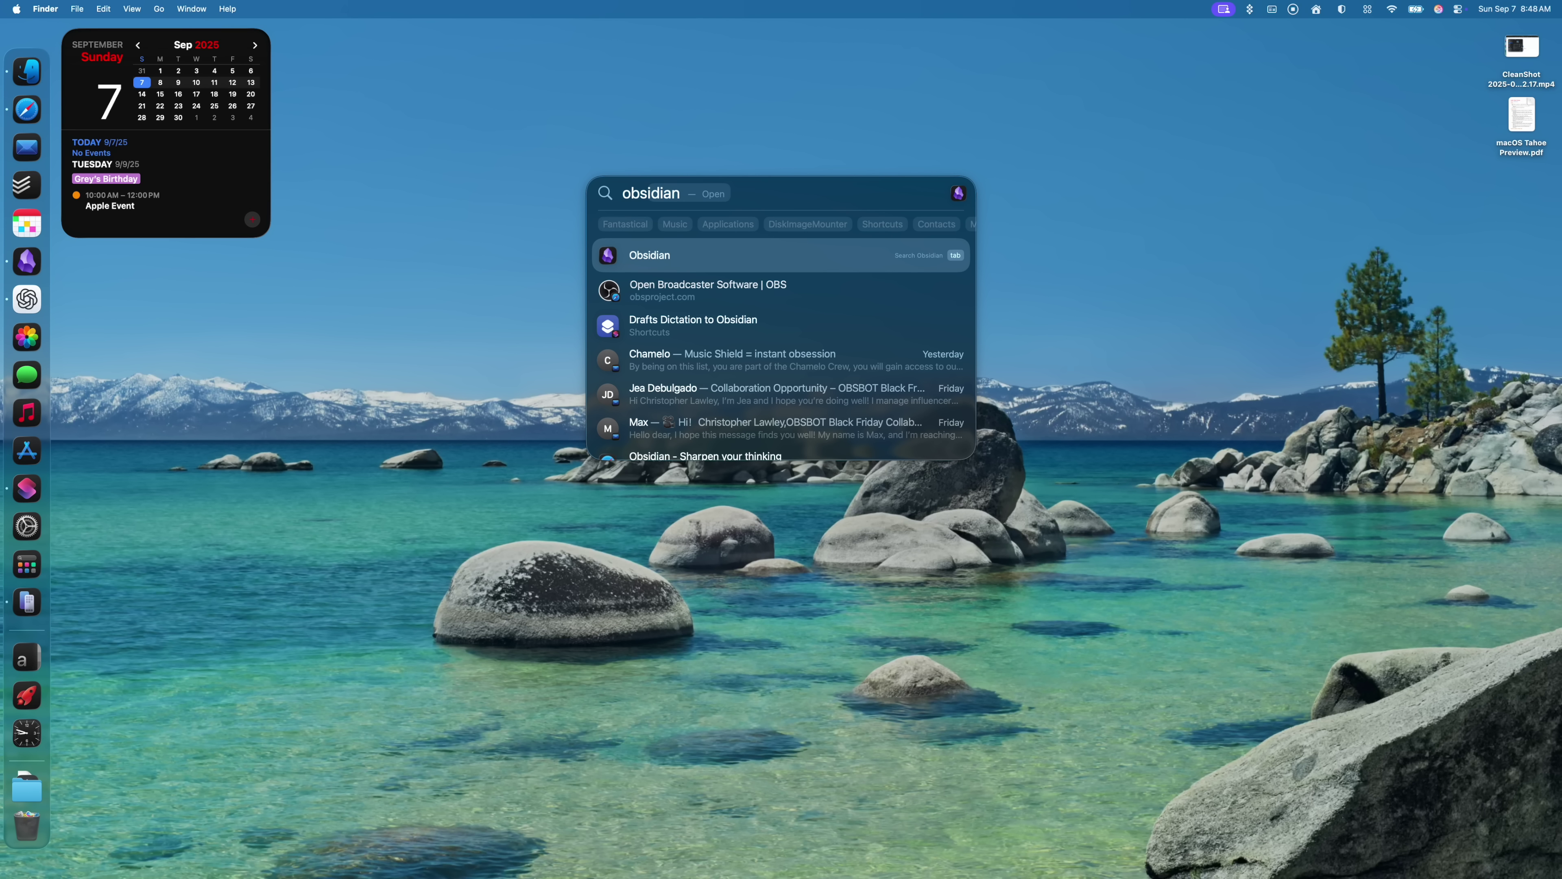
key("Escape")
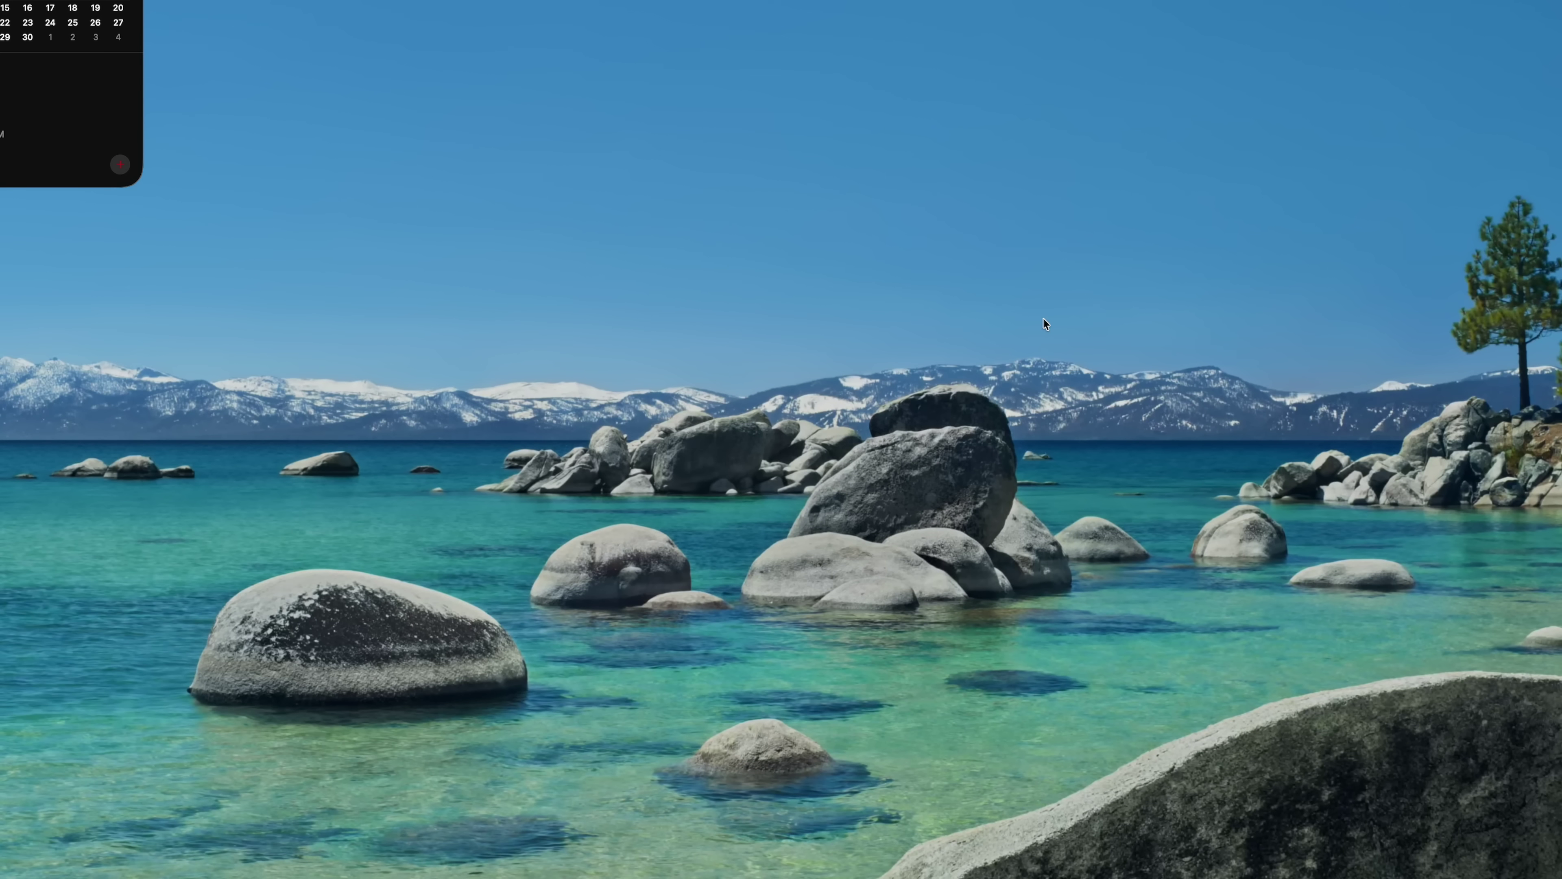
Open the Applications section of Spotlight and browse down through the alphabetical app list
key("super+space")
key("super+1")
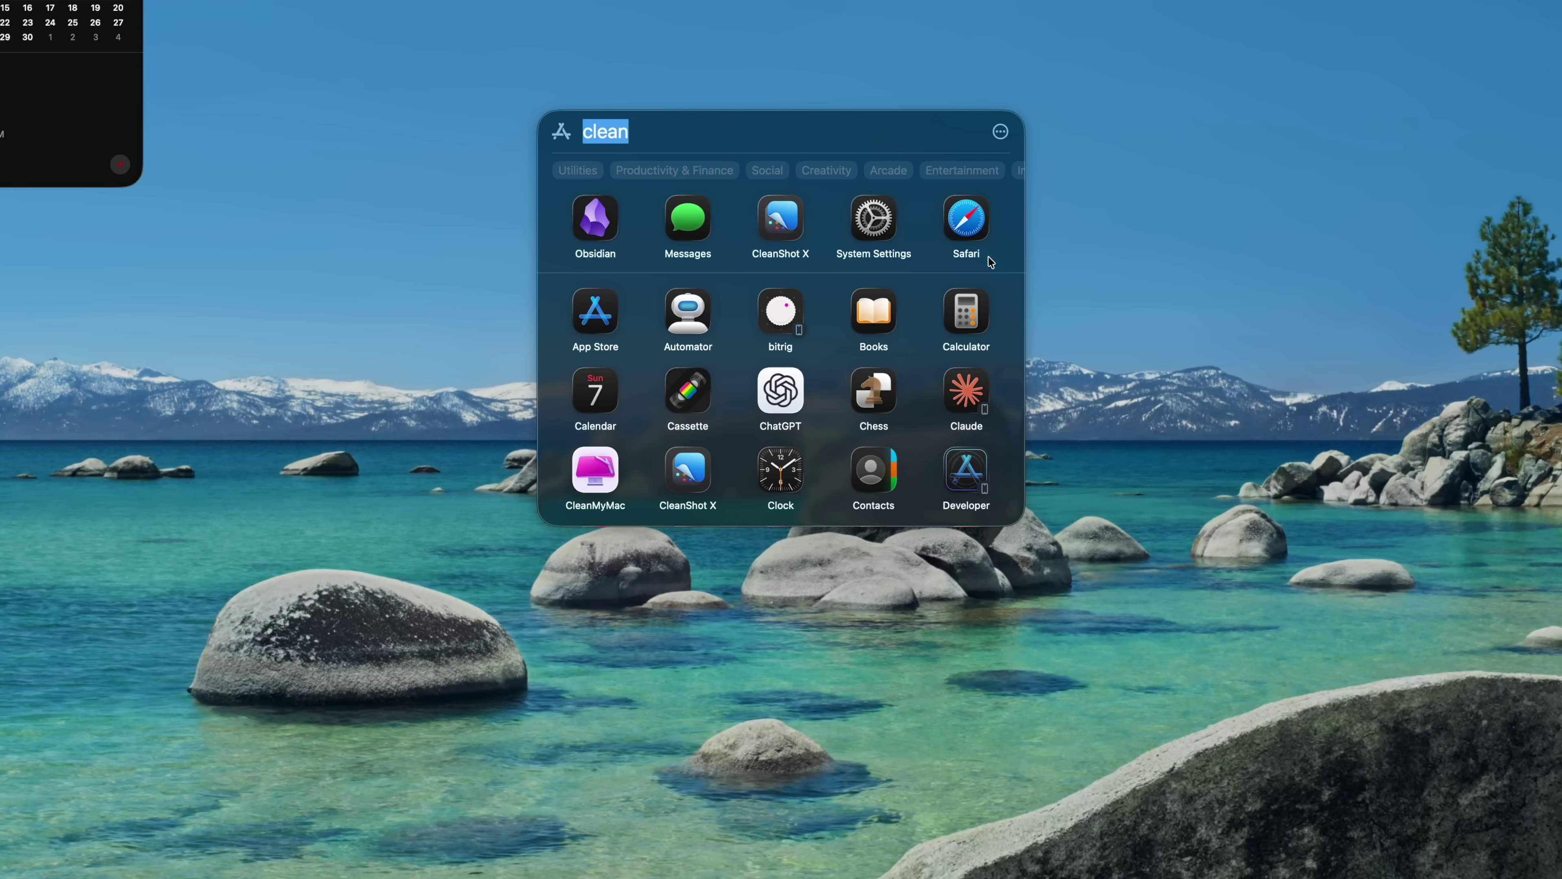
scroll(930, 342, "down", 5)
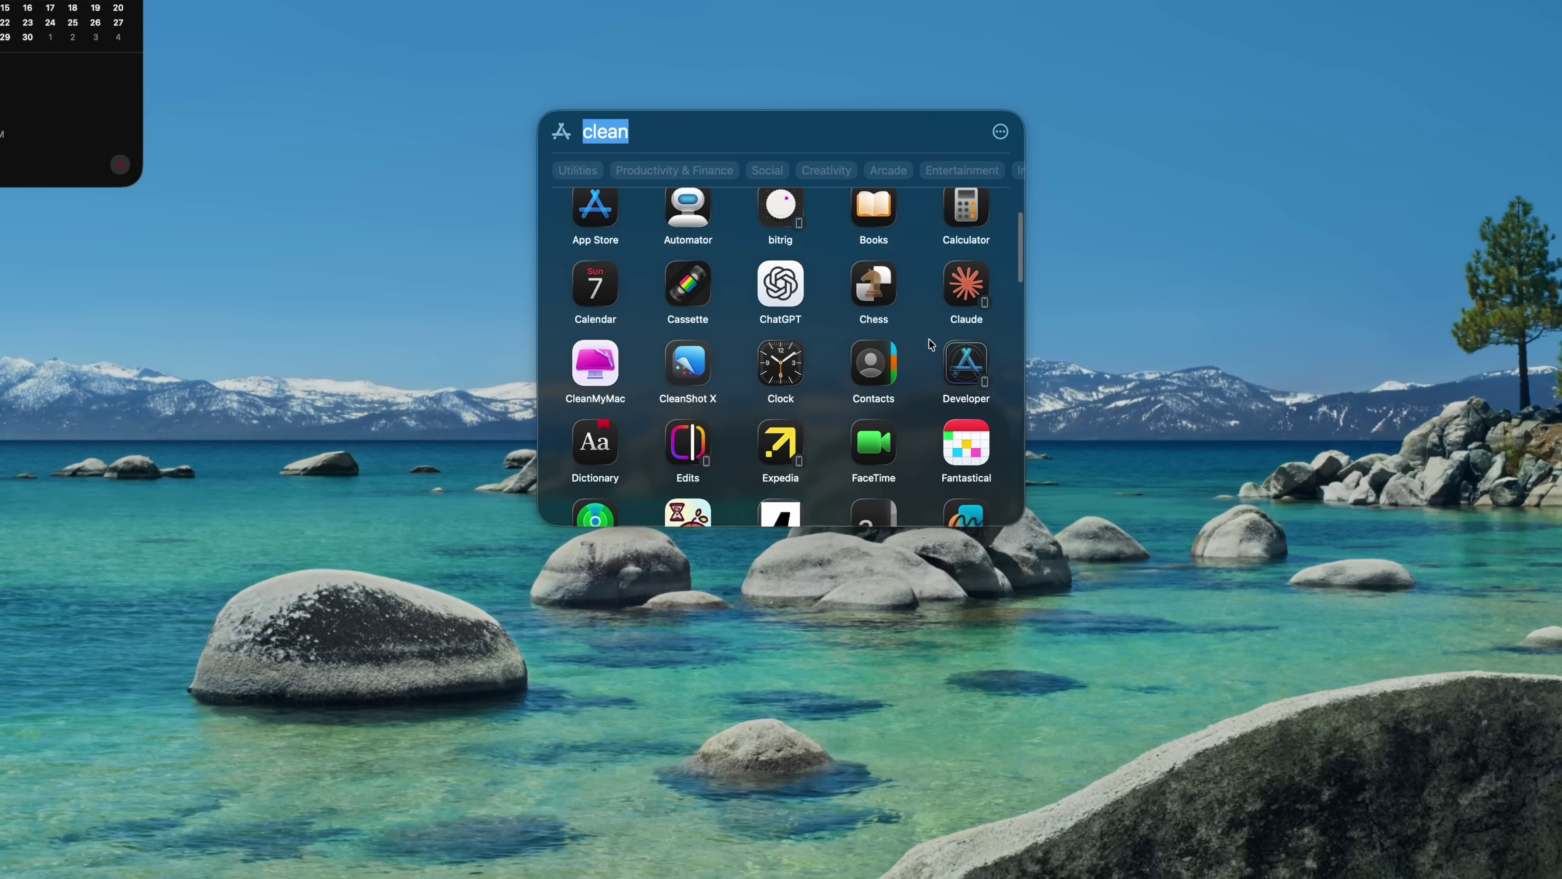
scroll(930, 343, "down", 6)
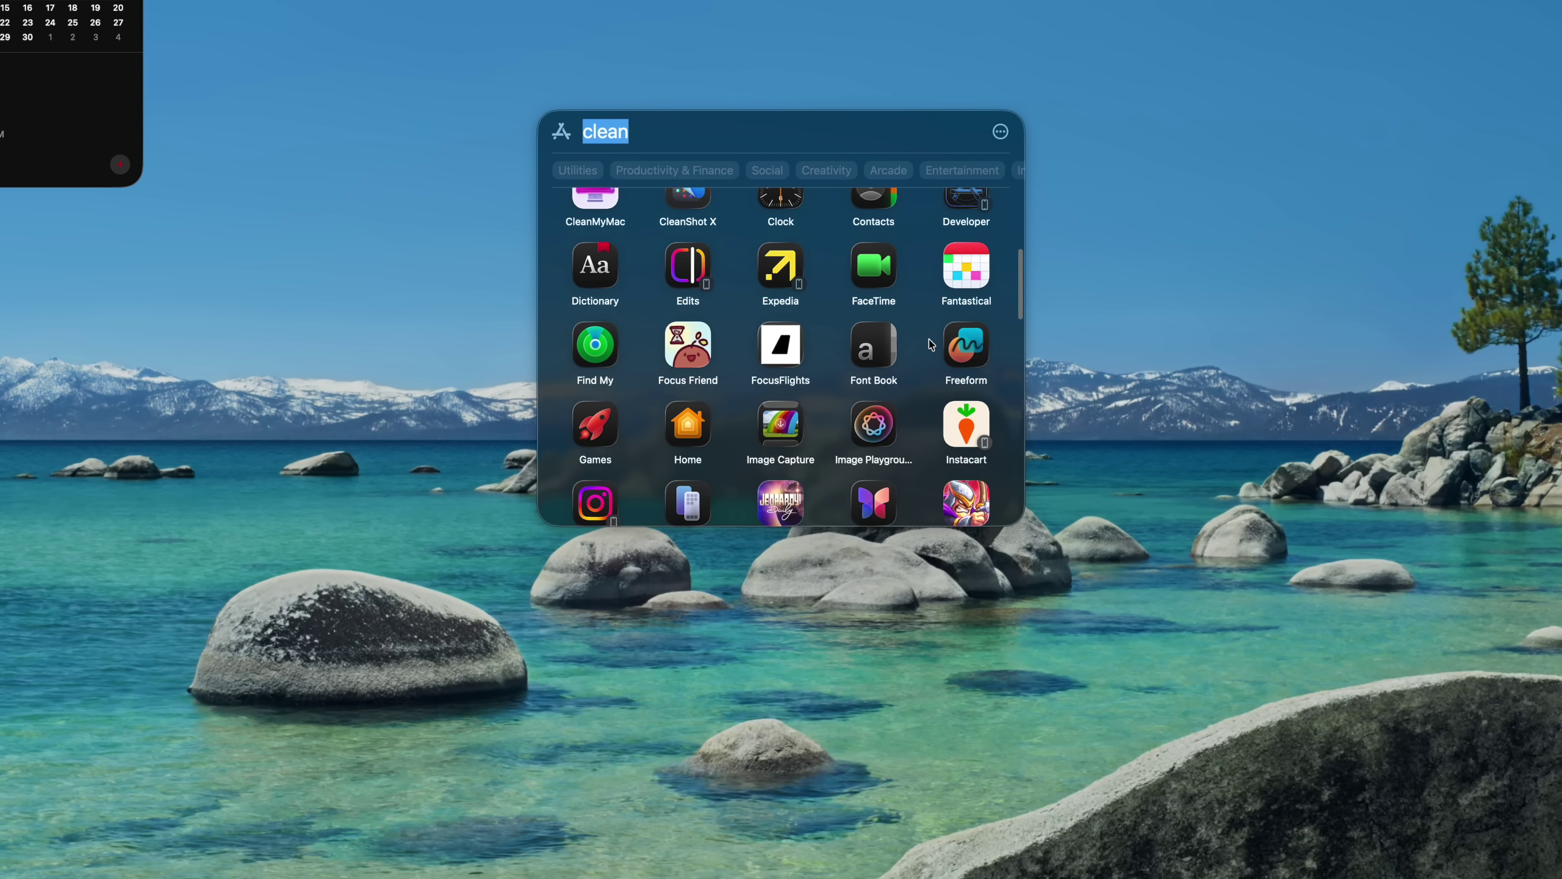
scroll(930, 343, "down", 5)
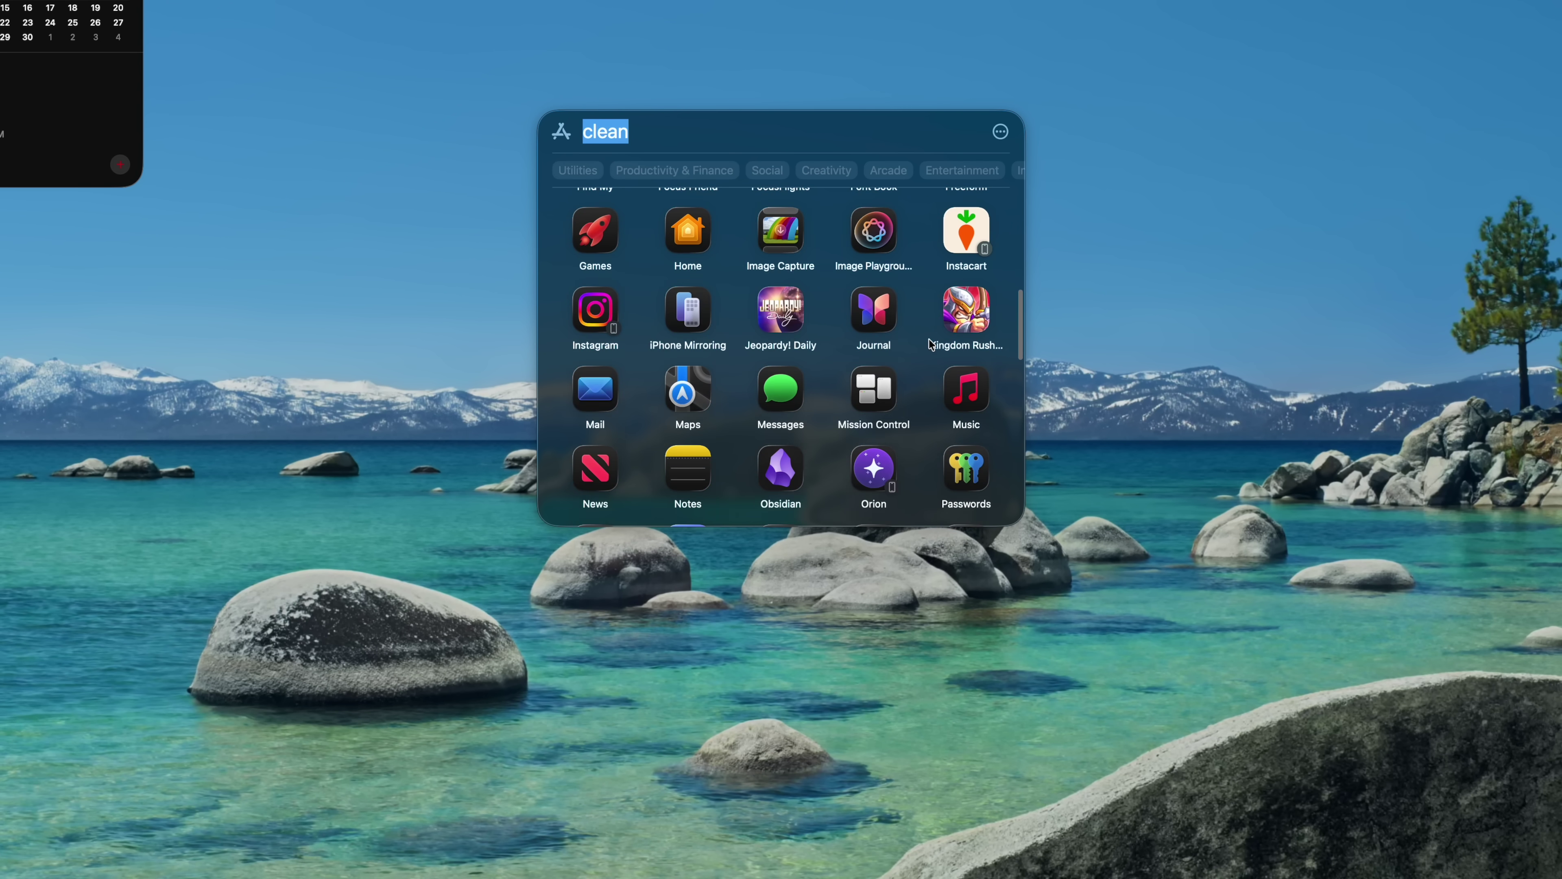
Filter the applications by Utilities and by Productivity & Finance, clearing each category filter after viewing it
left_click(578, 171)
key("BackSpace")
left_click(707, 228)
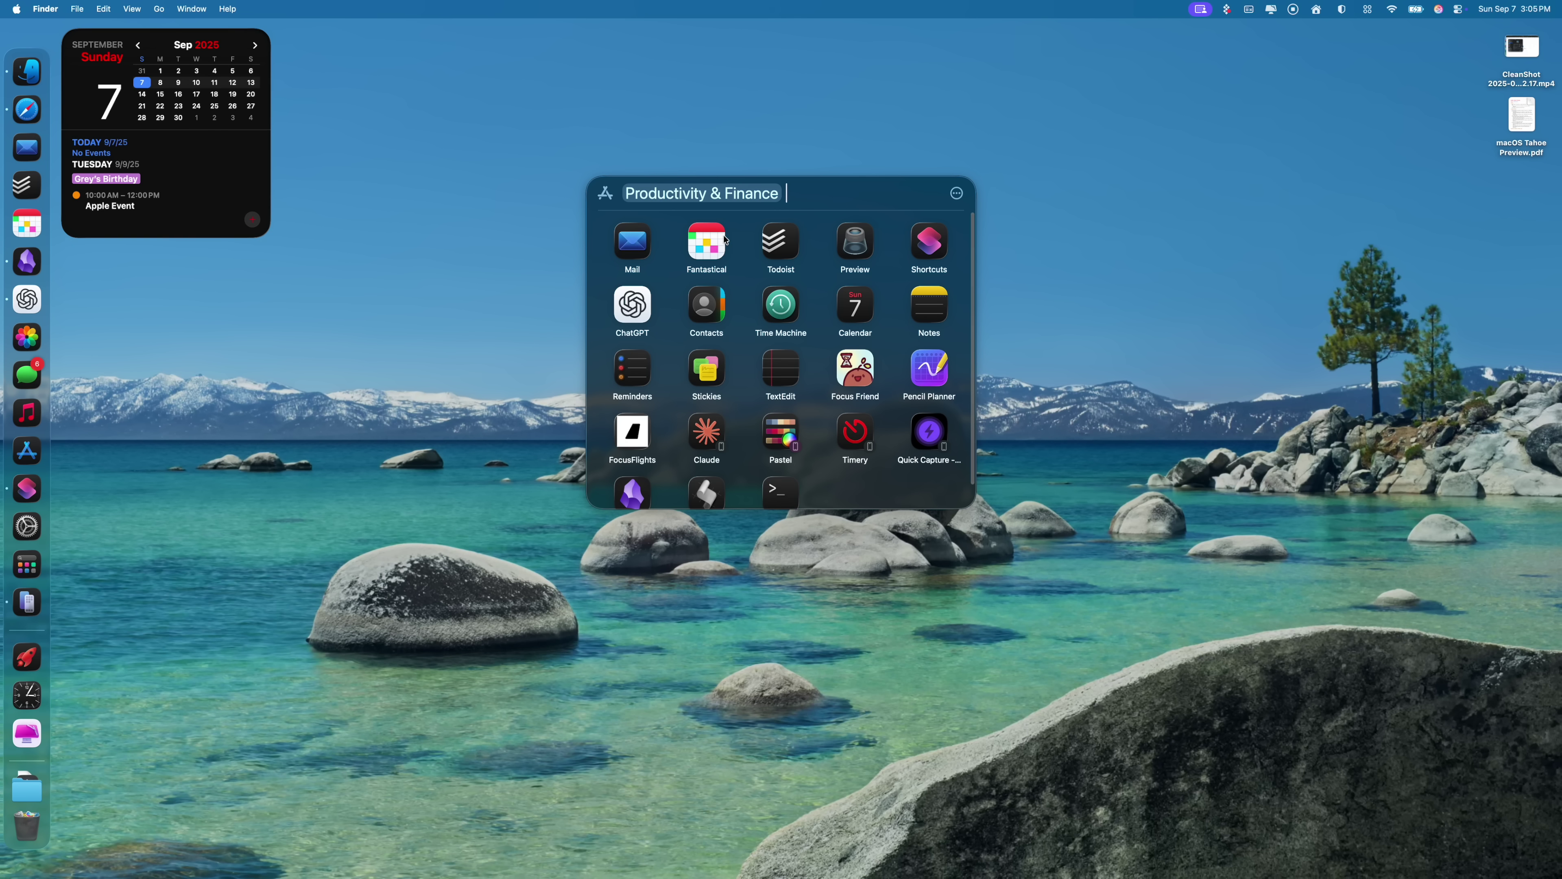
key("BackSpace")
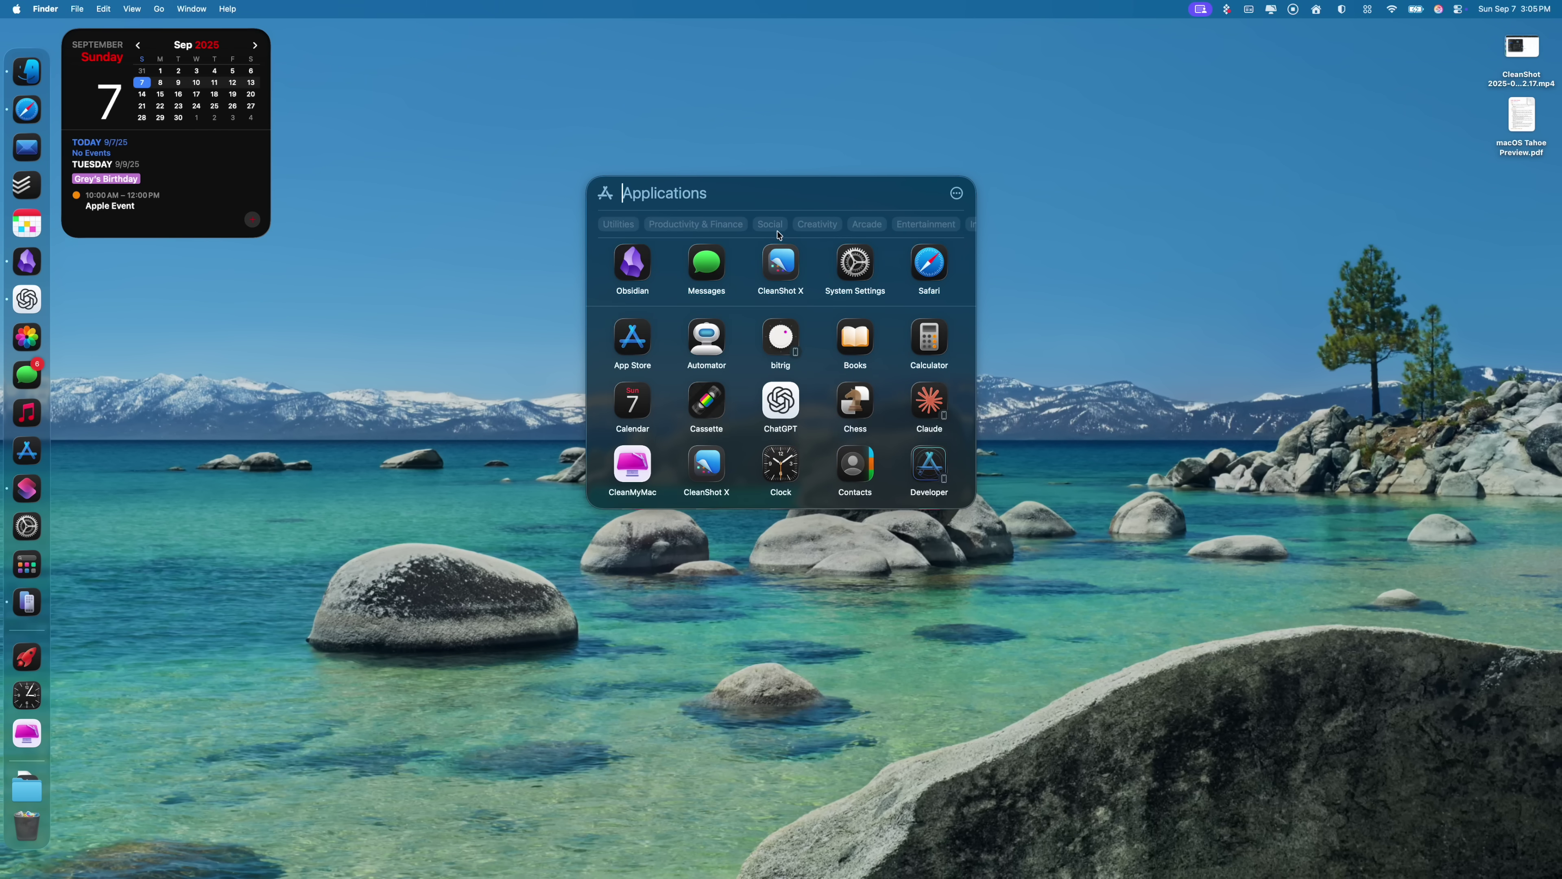
key("BackSpace")
Look through the suggested and recent items in Spotlight's Files section, and leave the section
key("super+2")
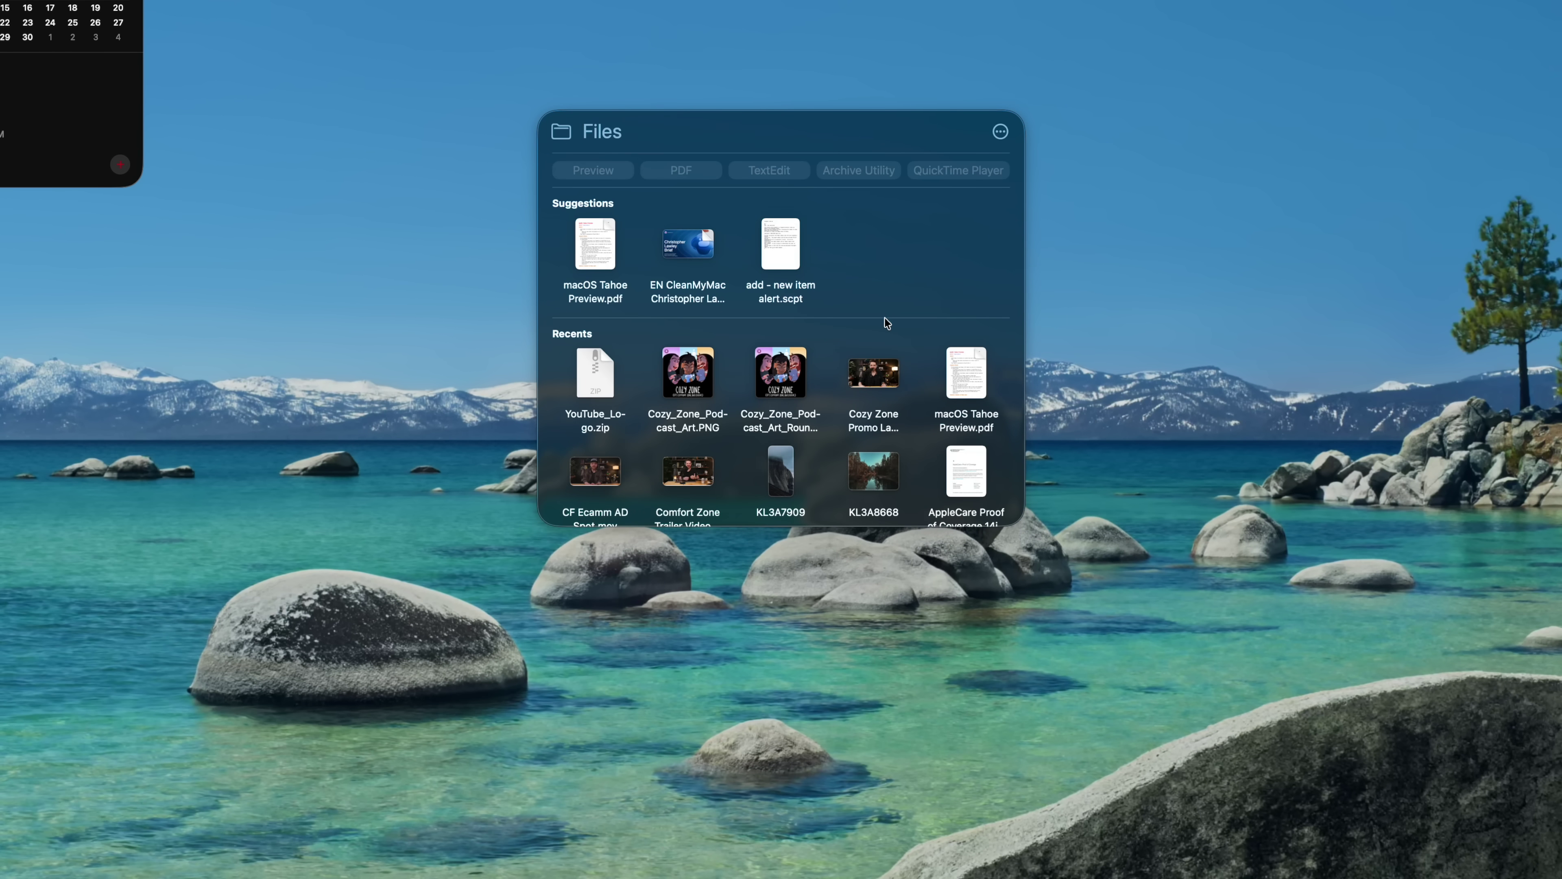
scroll(885, 318, "down", 2)
key("Escape")
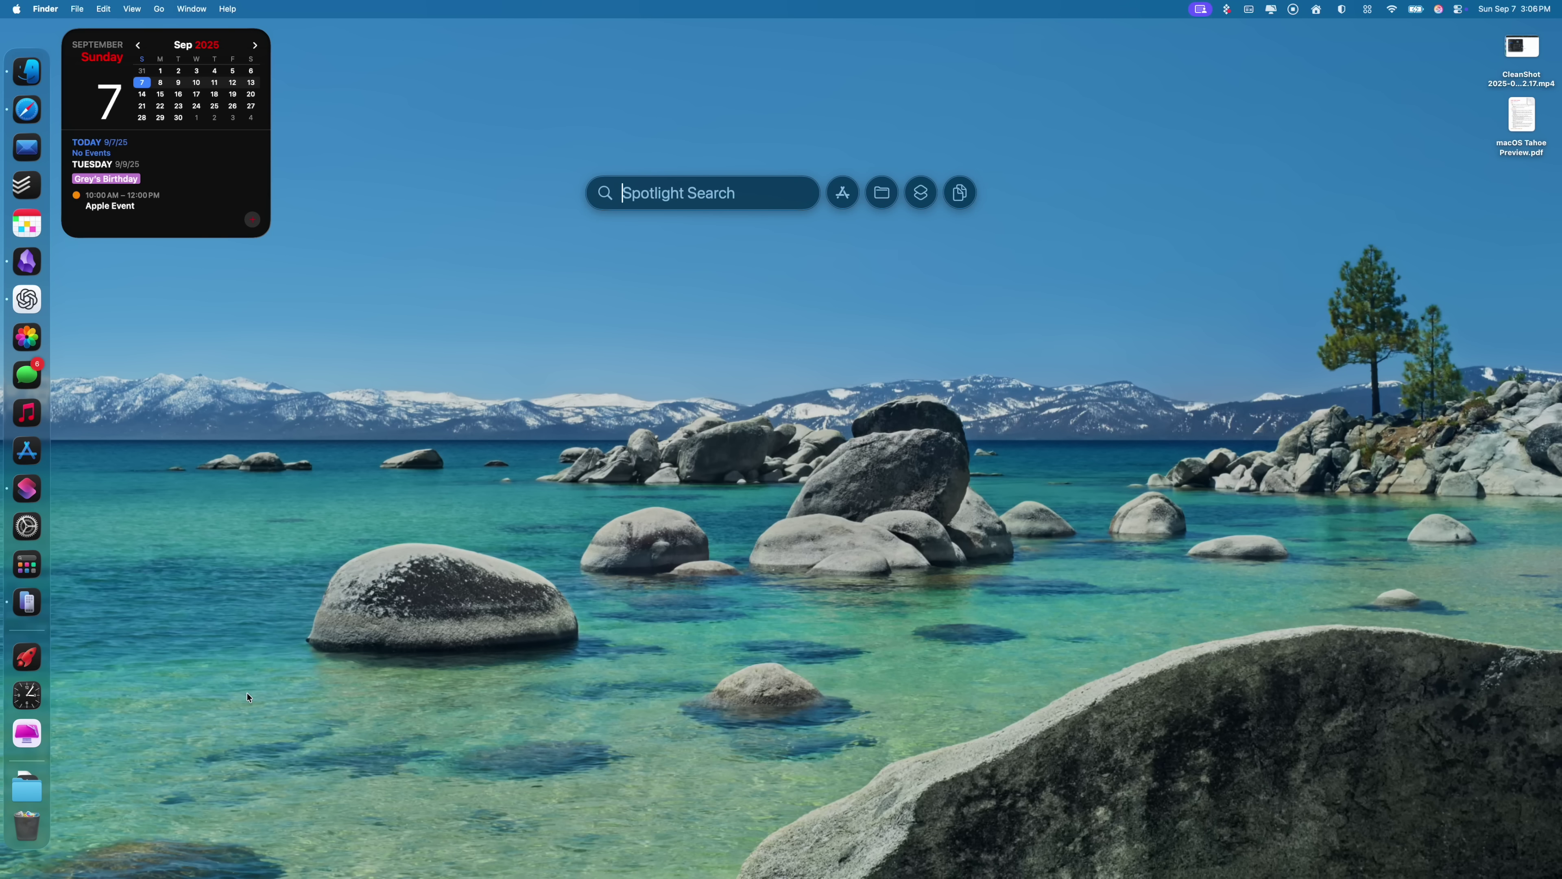
Browse the available app actions in Spotlight's Actions section, from Suggestions through Books, Calculator, Calendar, ChatGPT and Clock
key("super+3")
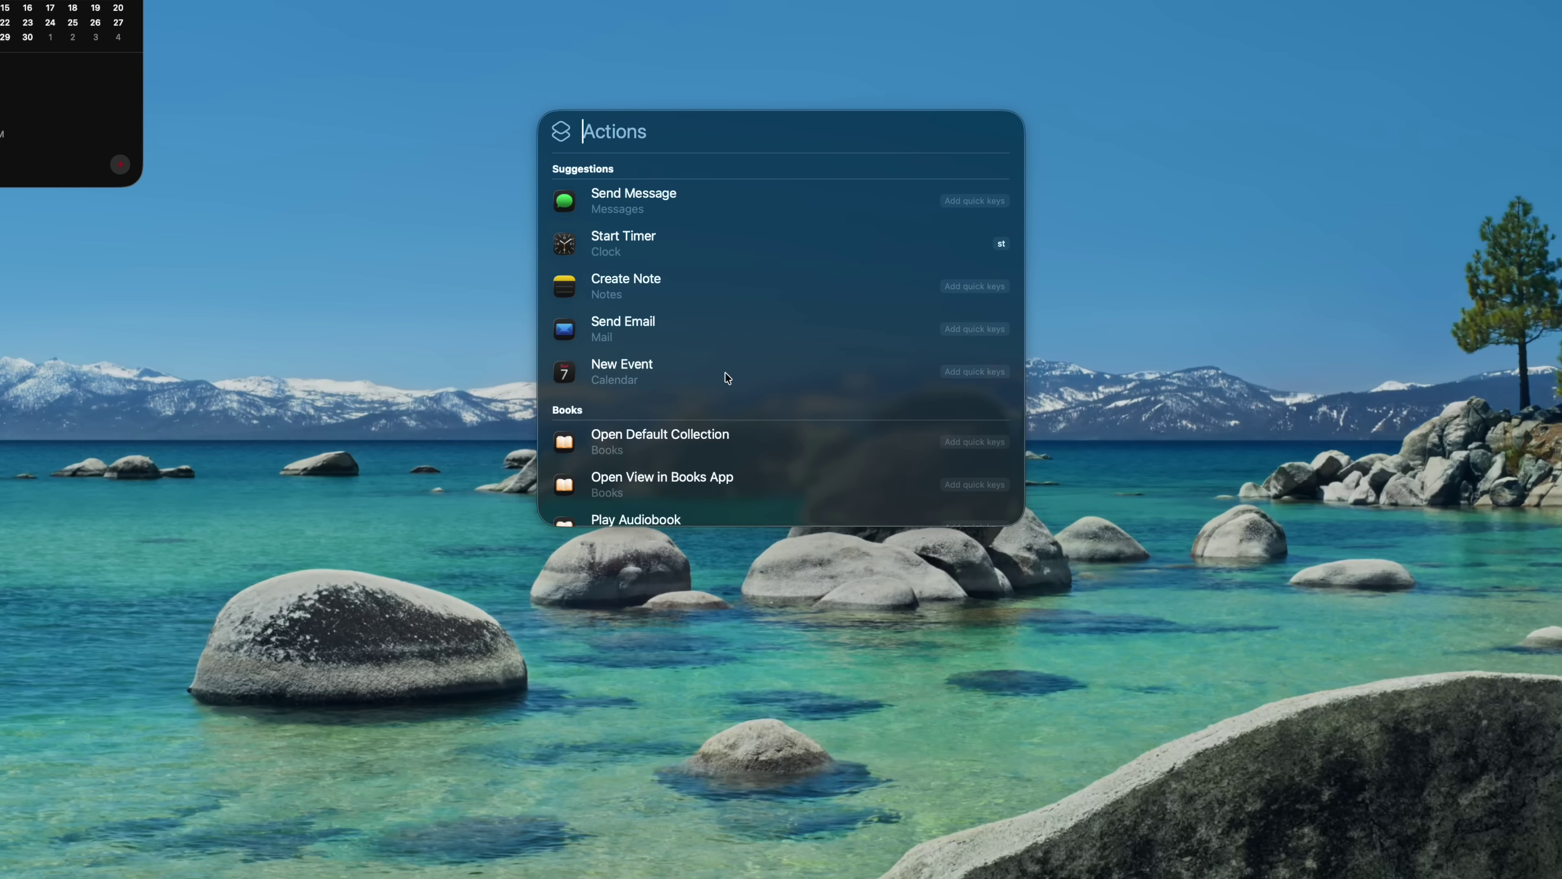
scroll(738, 389, "down", 5)
scroll(726, 376, "down", 5)
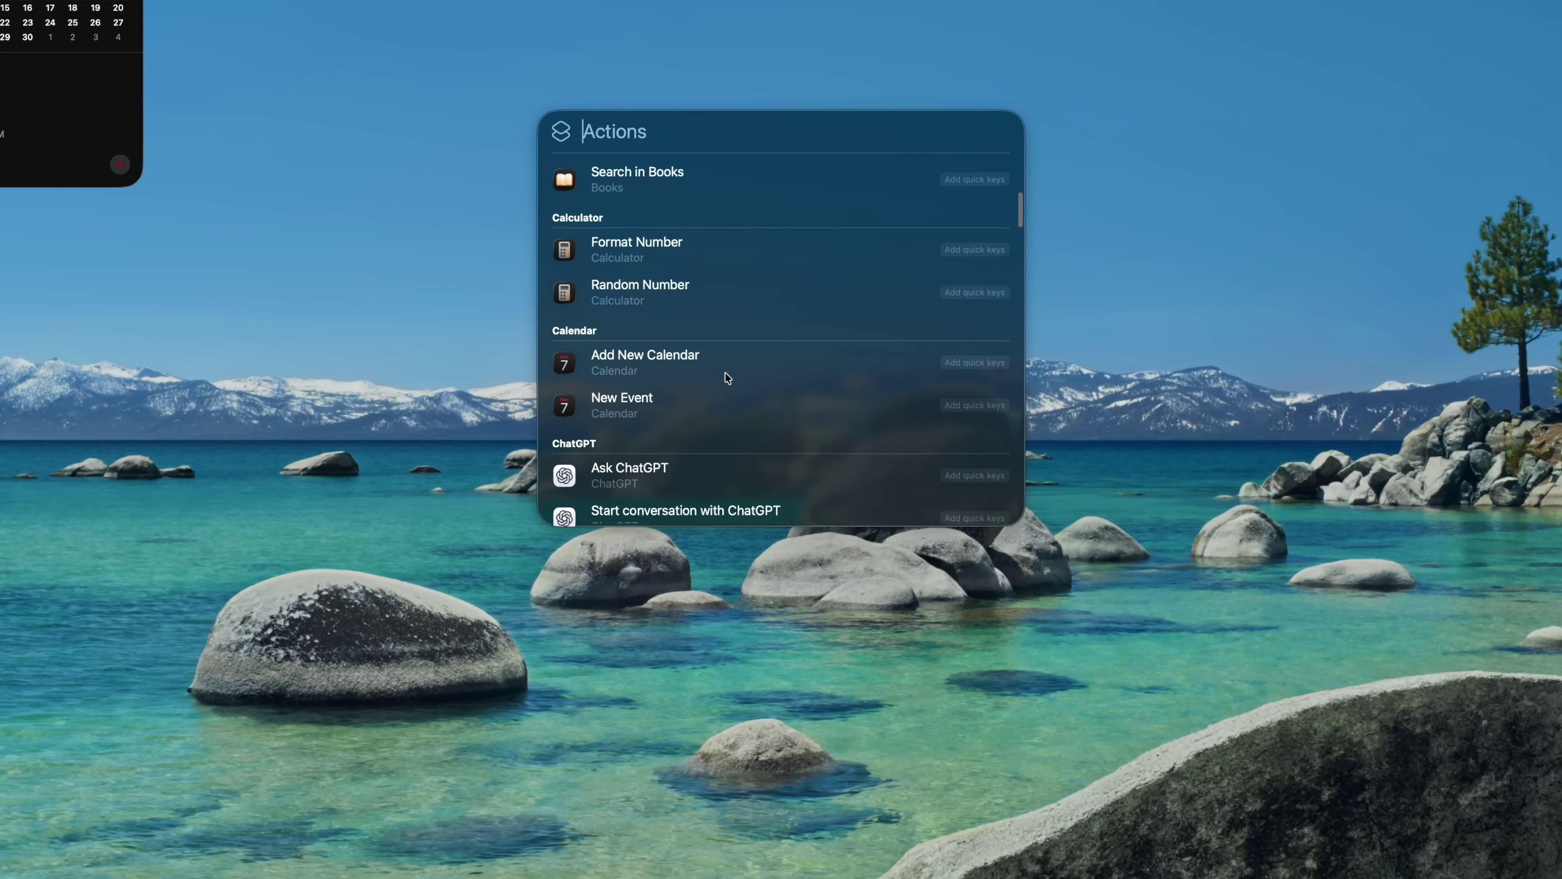
scroll(725, 373, "down", 5)
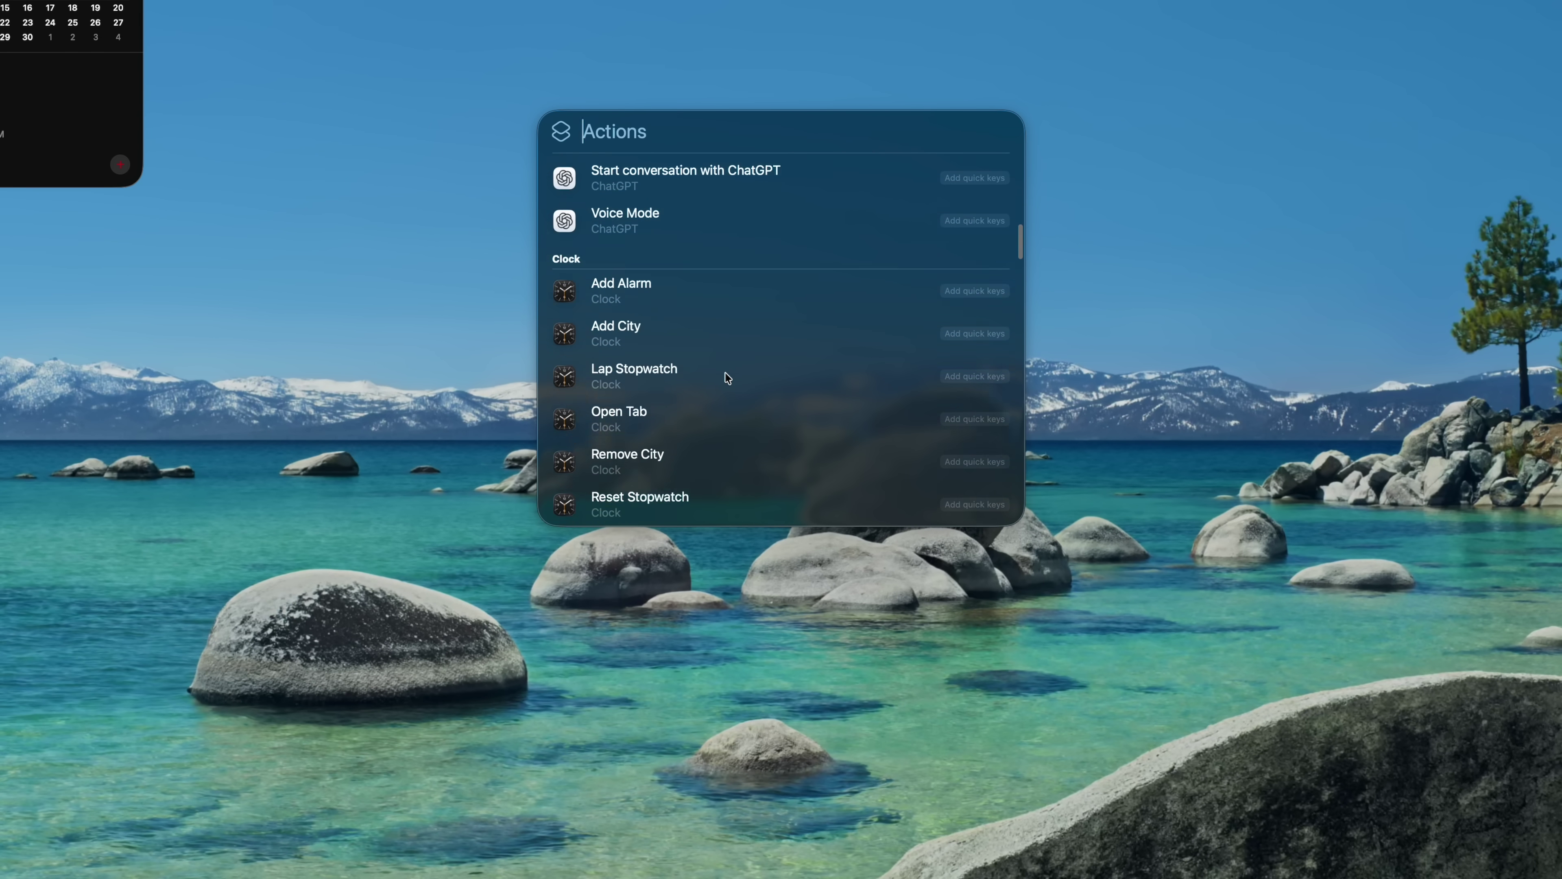
scroll(725, 375, "down", 5)
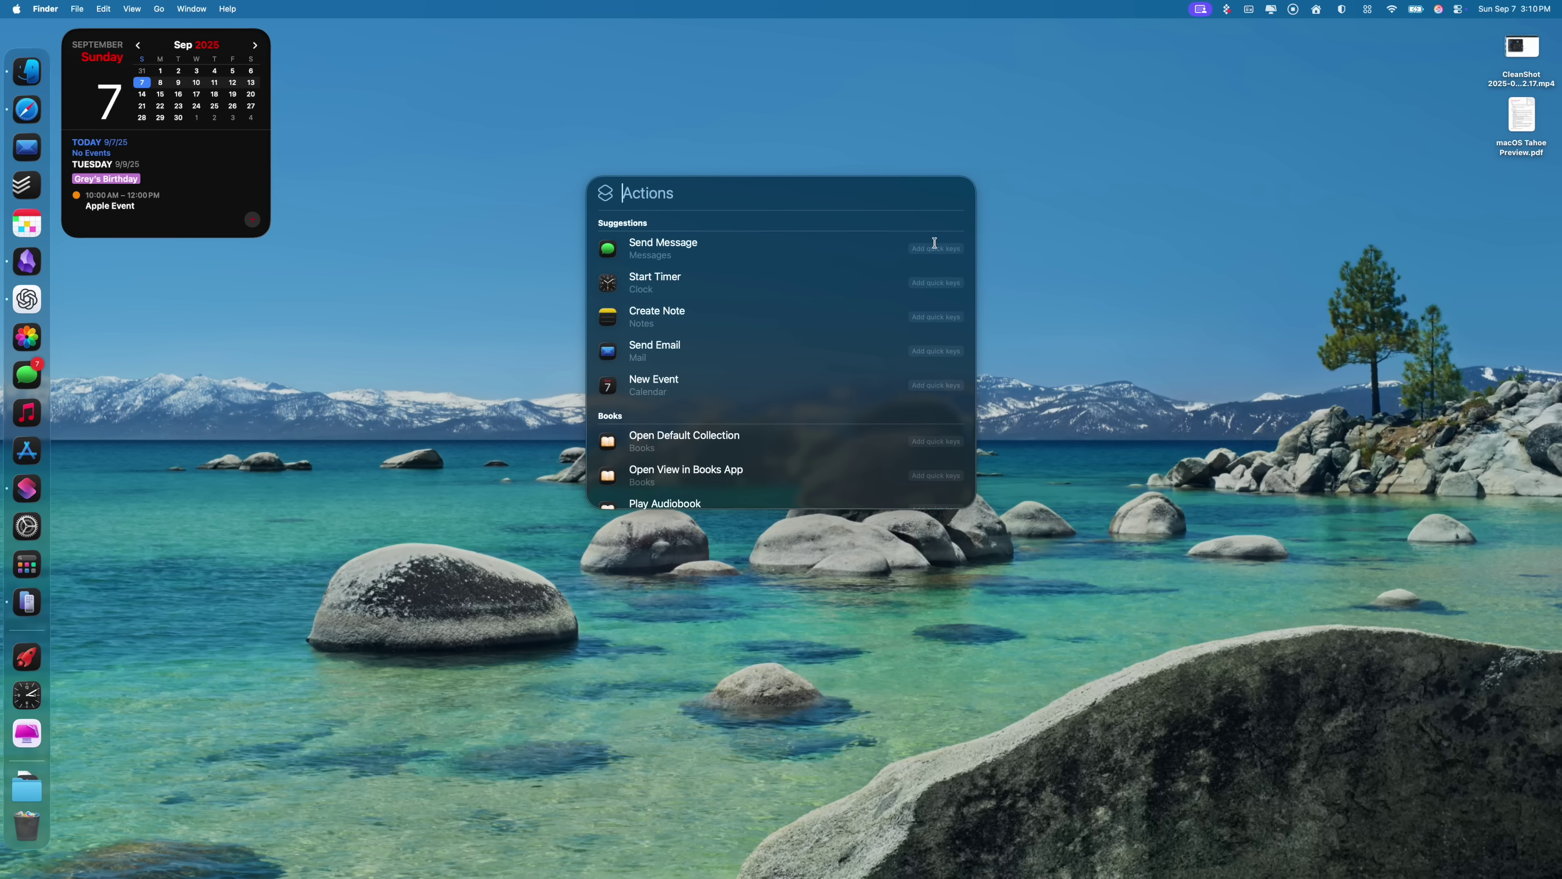
Assign the quick key "m" to the Send Message action, start it with macOS Tahoe Preview.pdf selected, and exit without sending
left_click(936, 248)
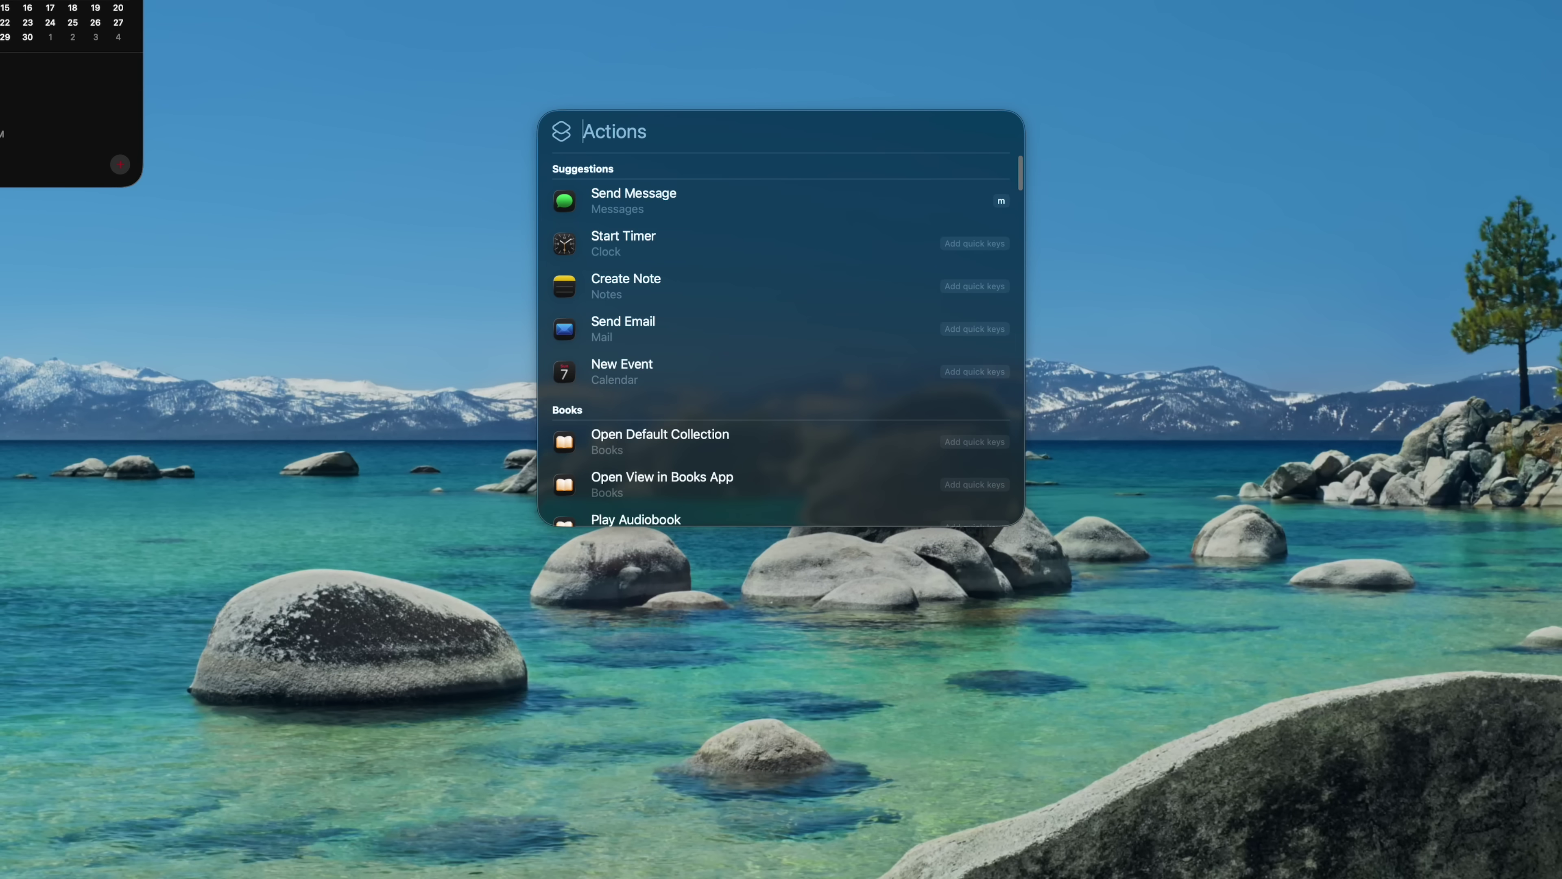
type("m")
key("Return")
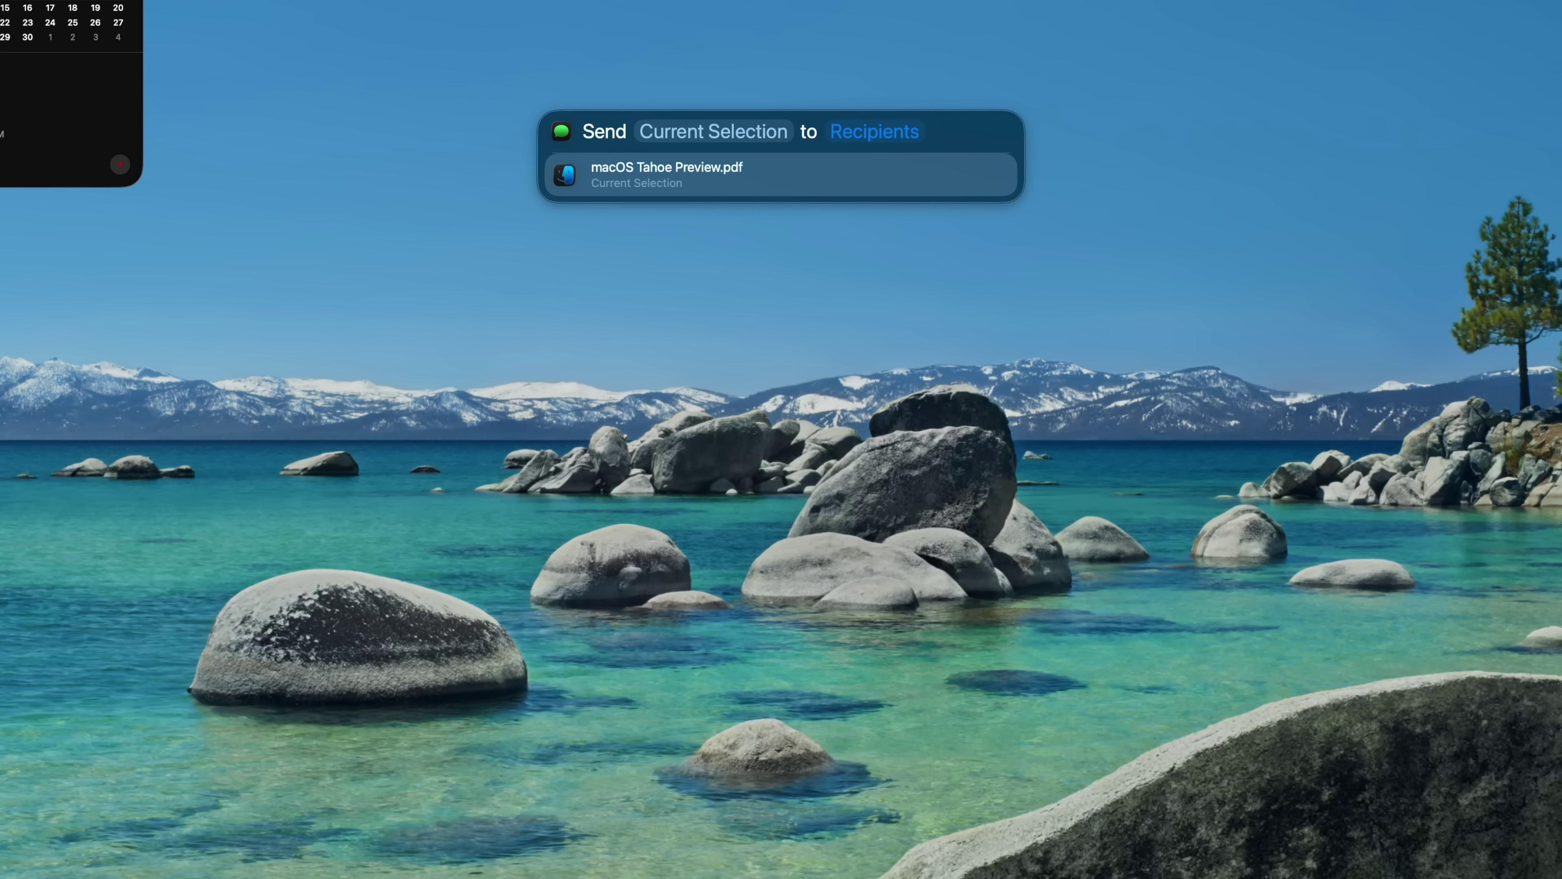
key("Escape")
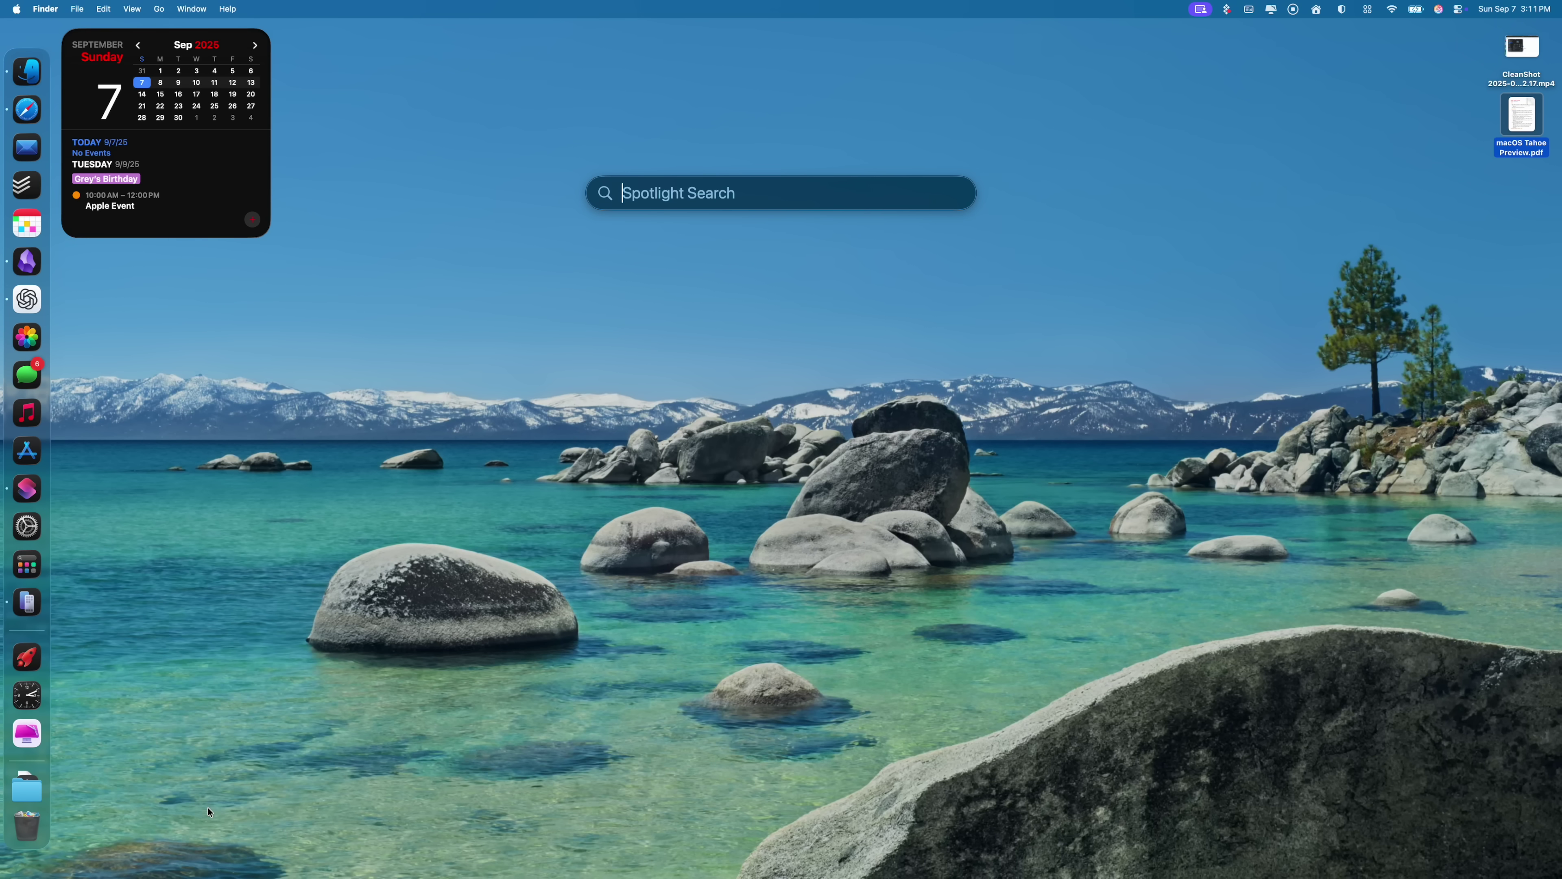
Insert the "Globe+CTRL+Left Arrow" text from Spotlight's clipboard history into the Test note, and reopen the clipboard history
key("super+4")
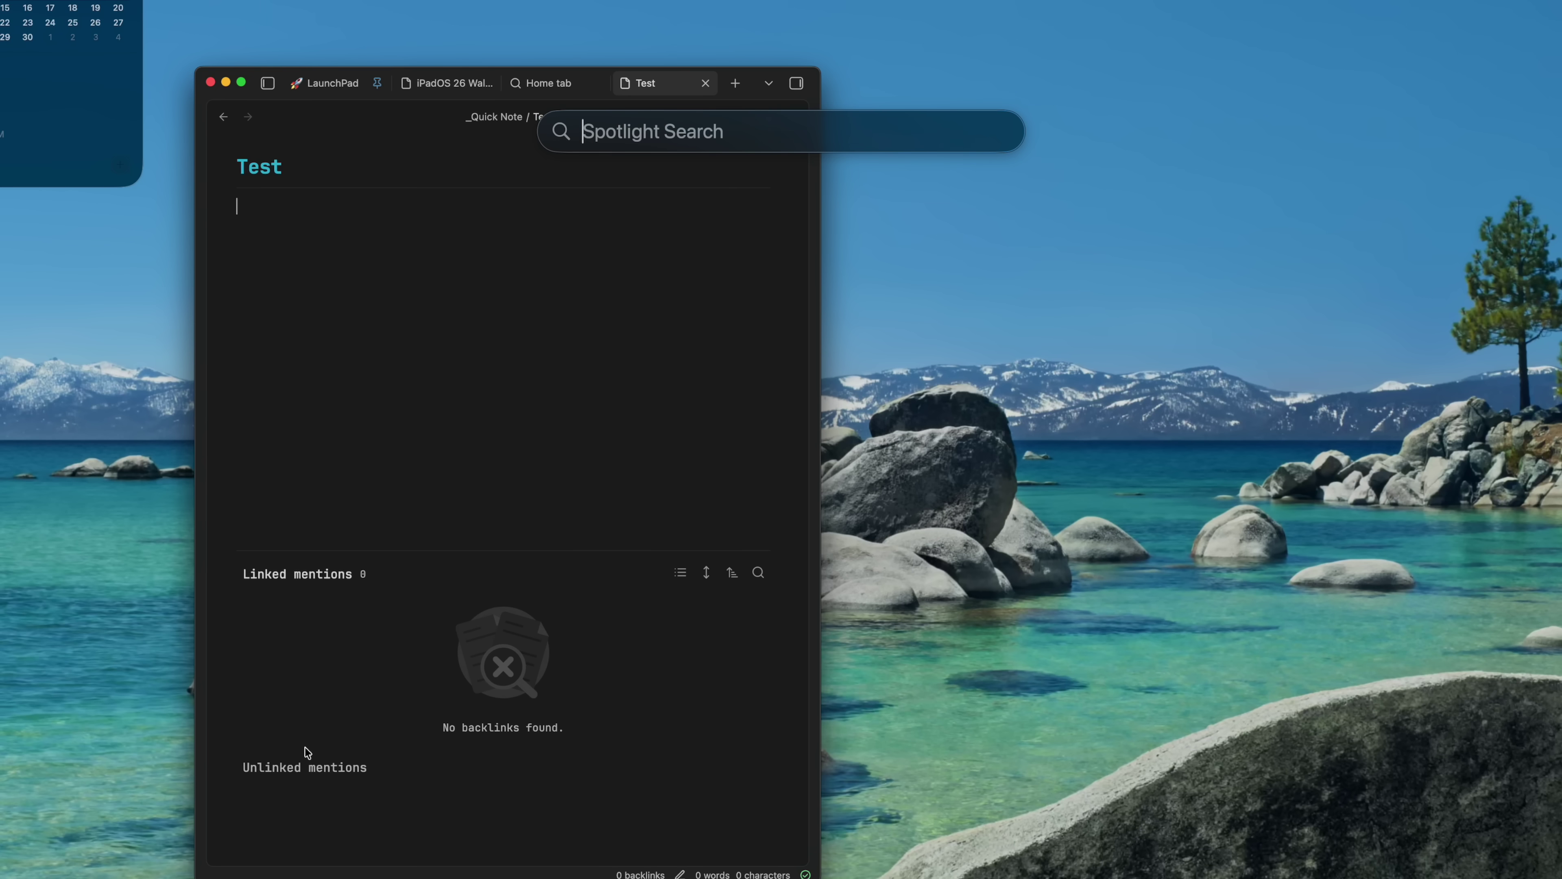
key("super+4")
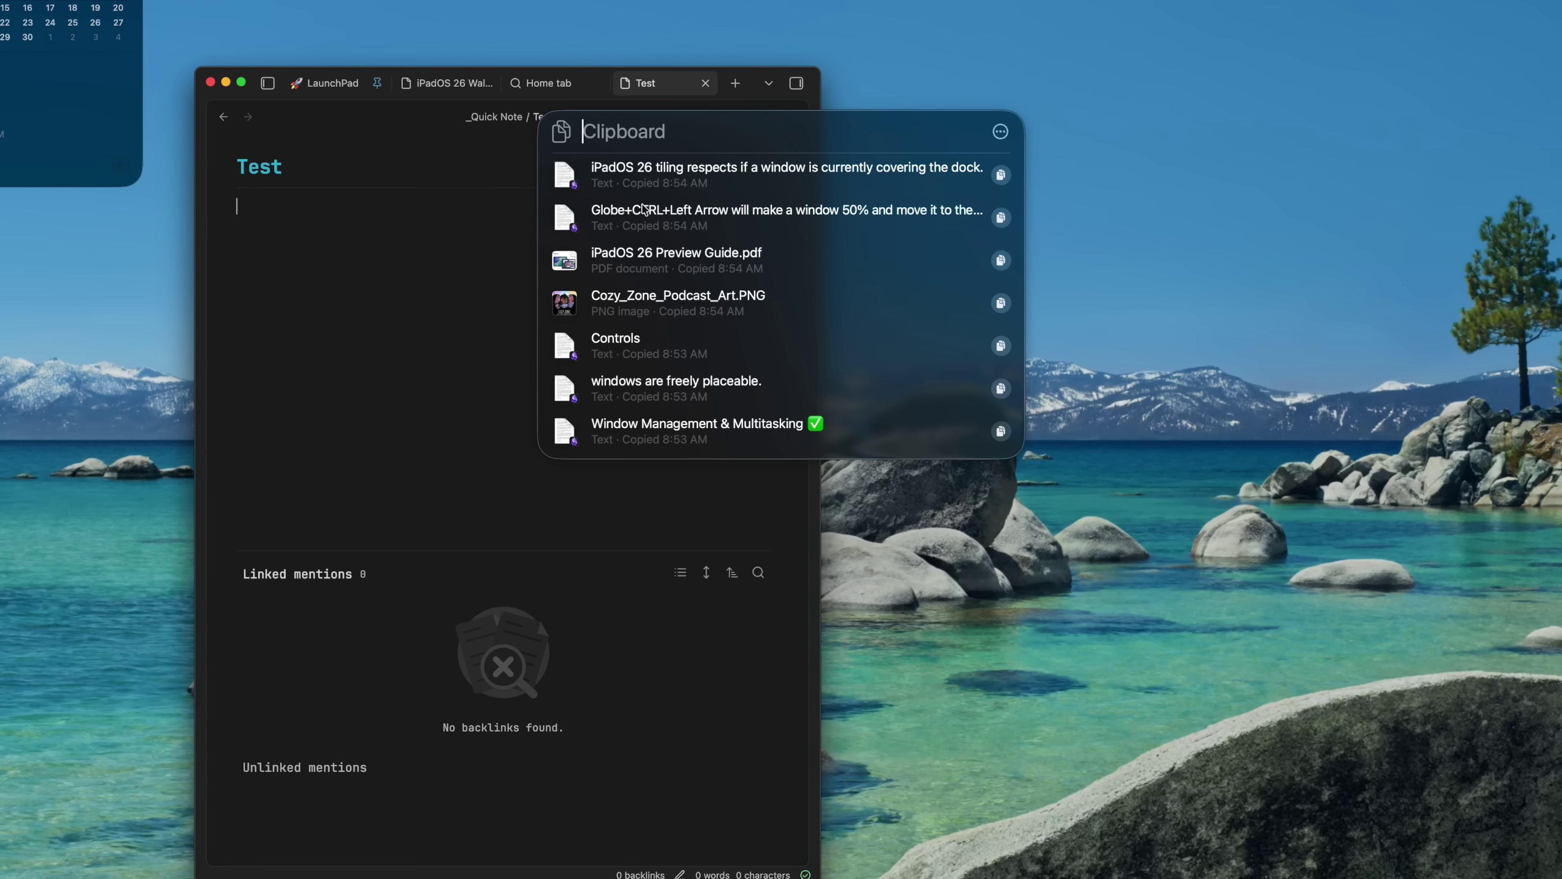
left_click(647, 220)
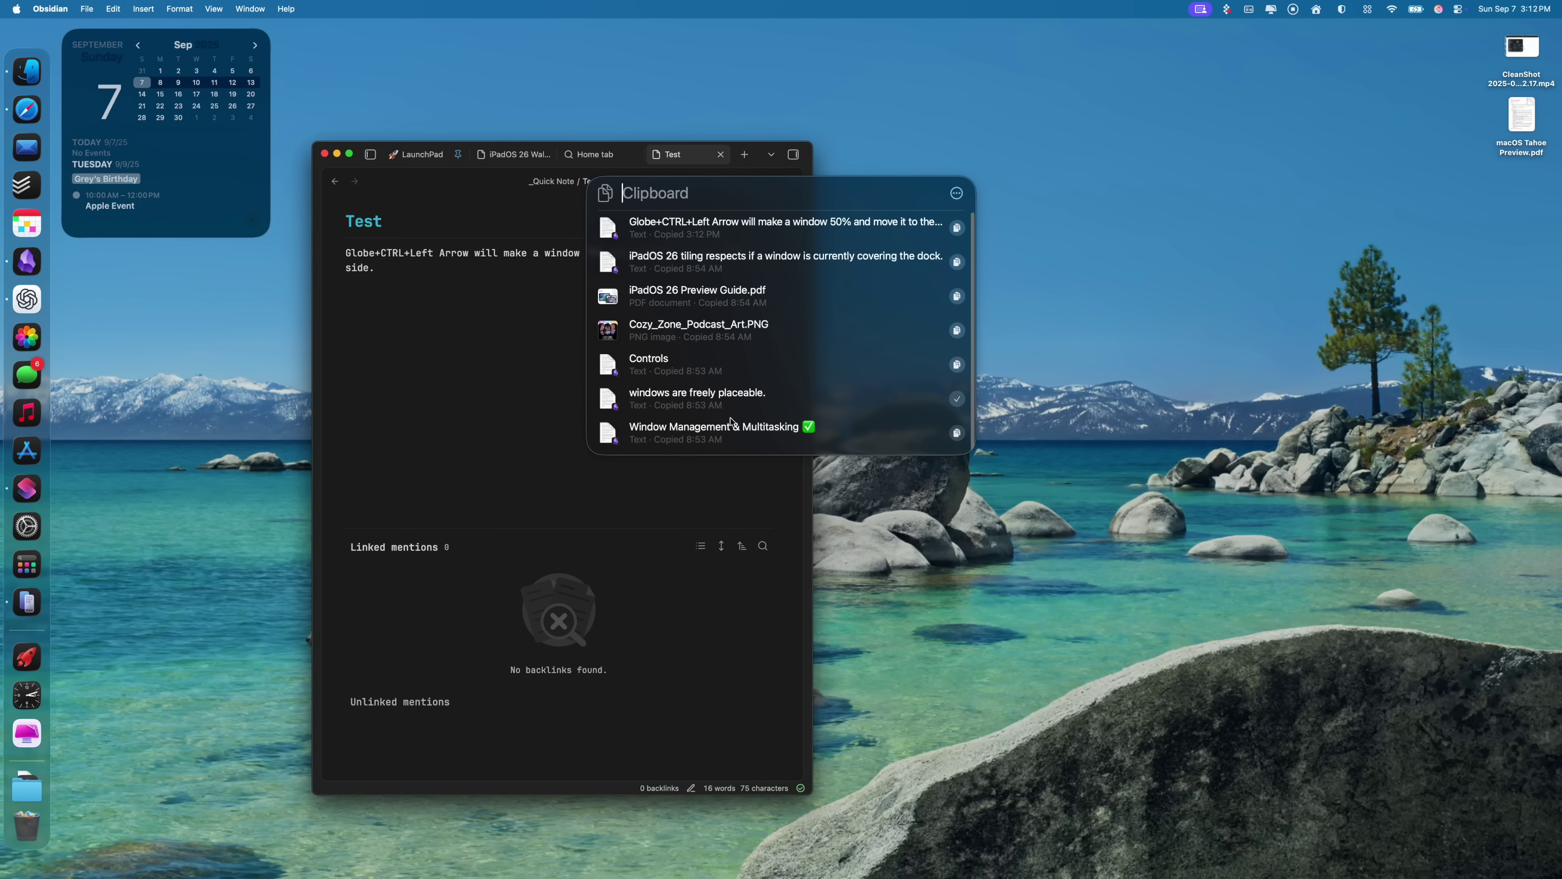
left_click(516, 479)
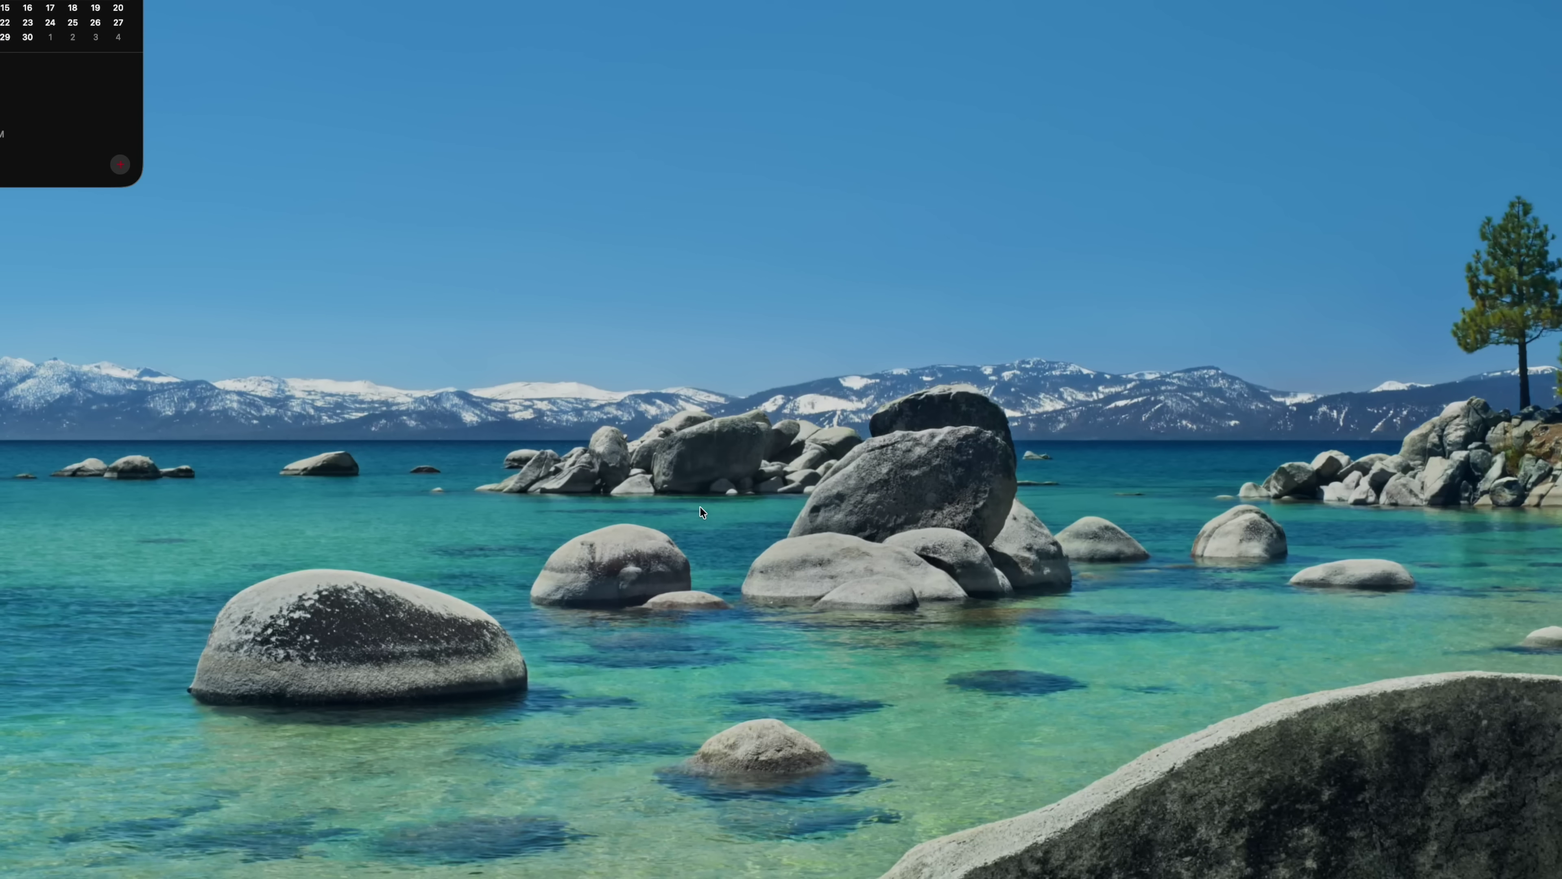
key("super+space")
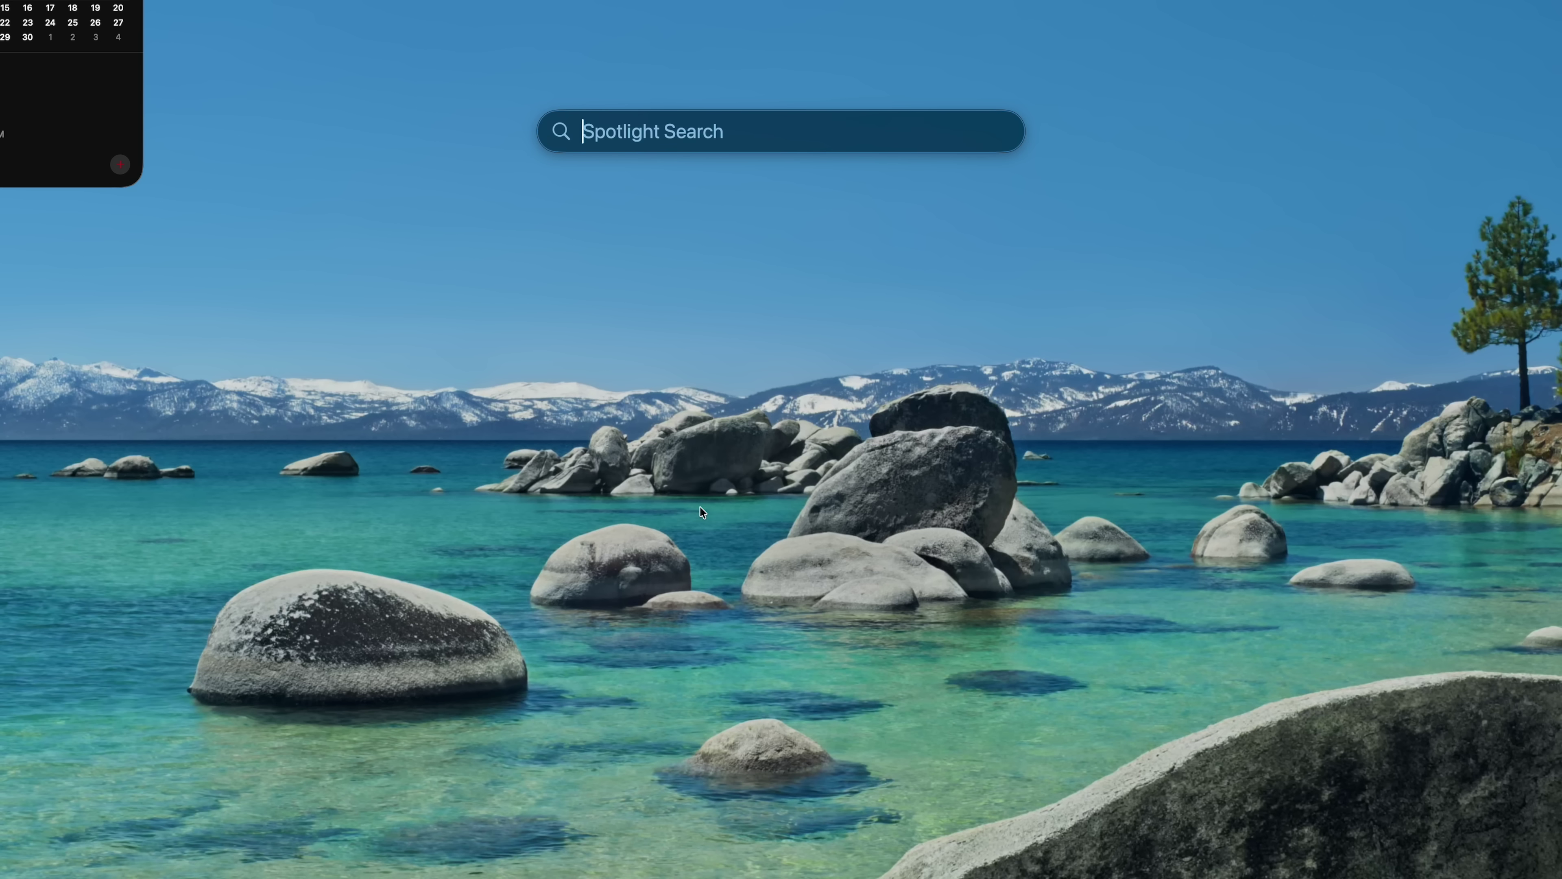
key("super+4")
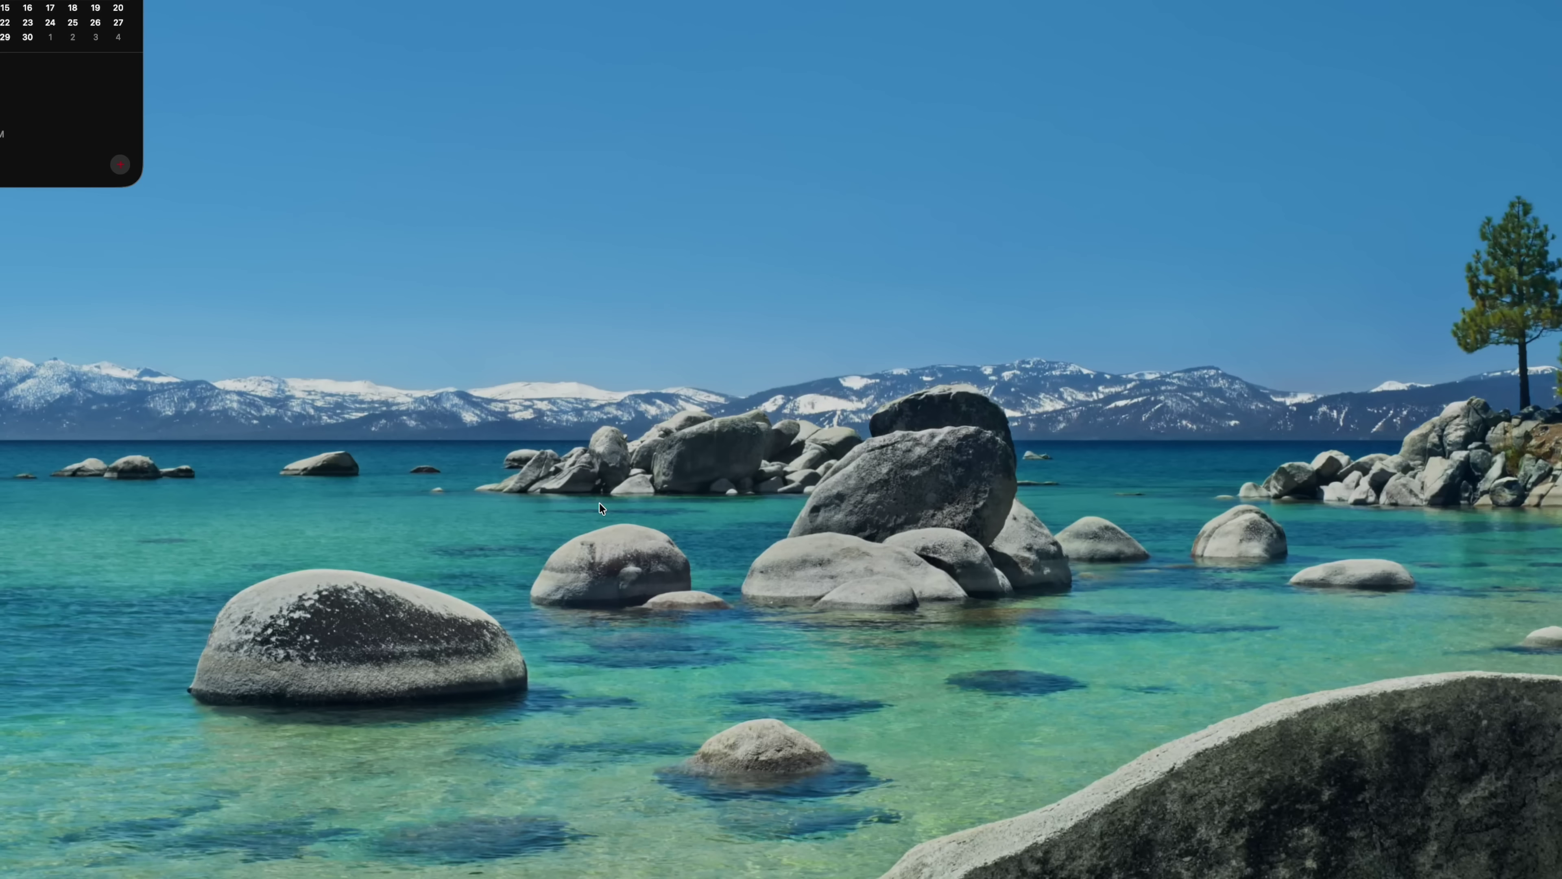
Search Spotlight for "send" and run the Send Message action
key("super+space")
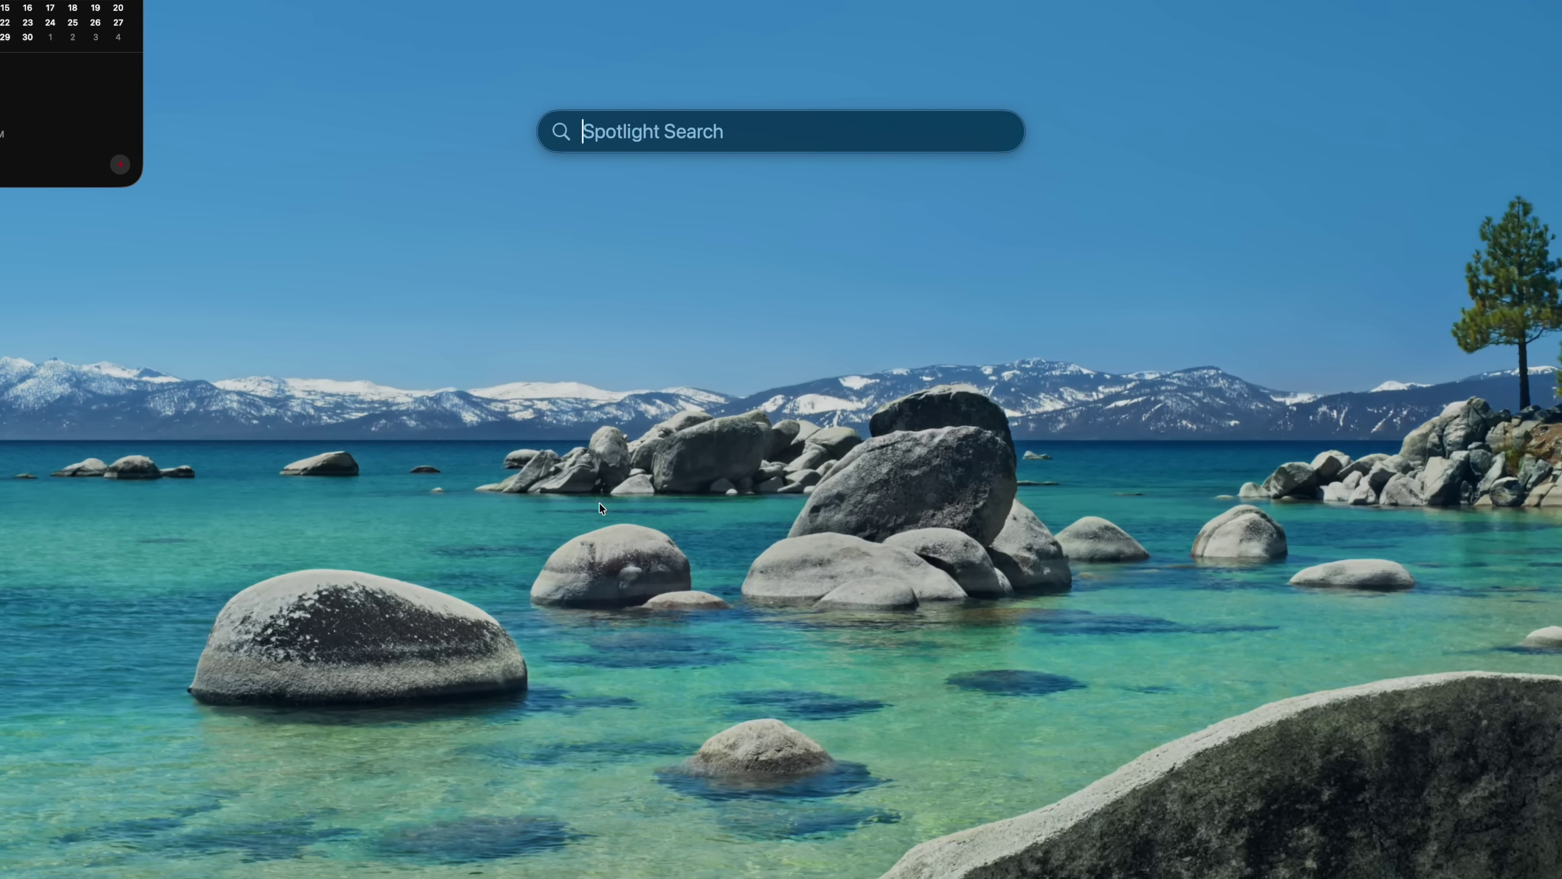
type("send")
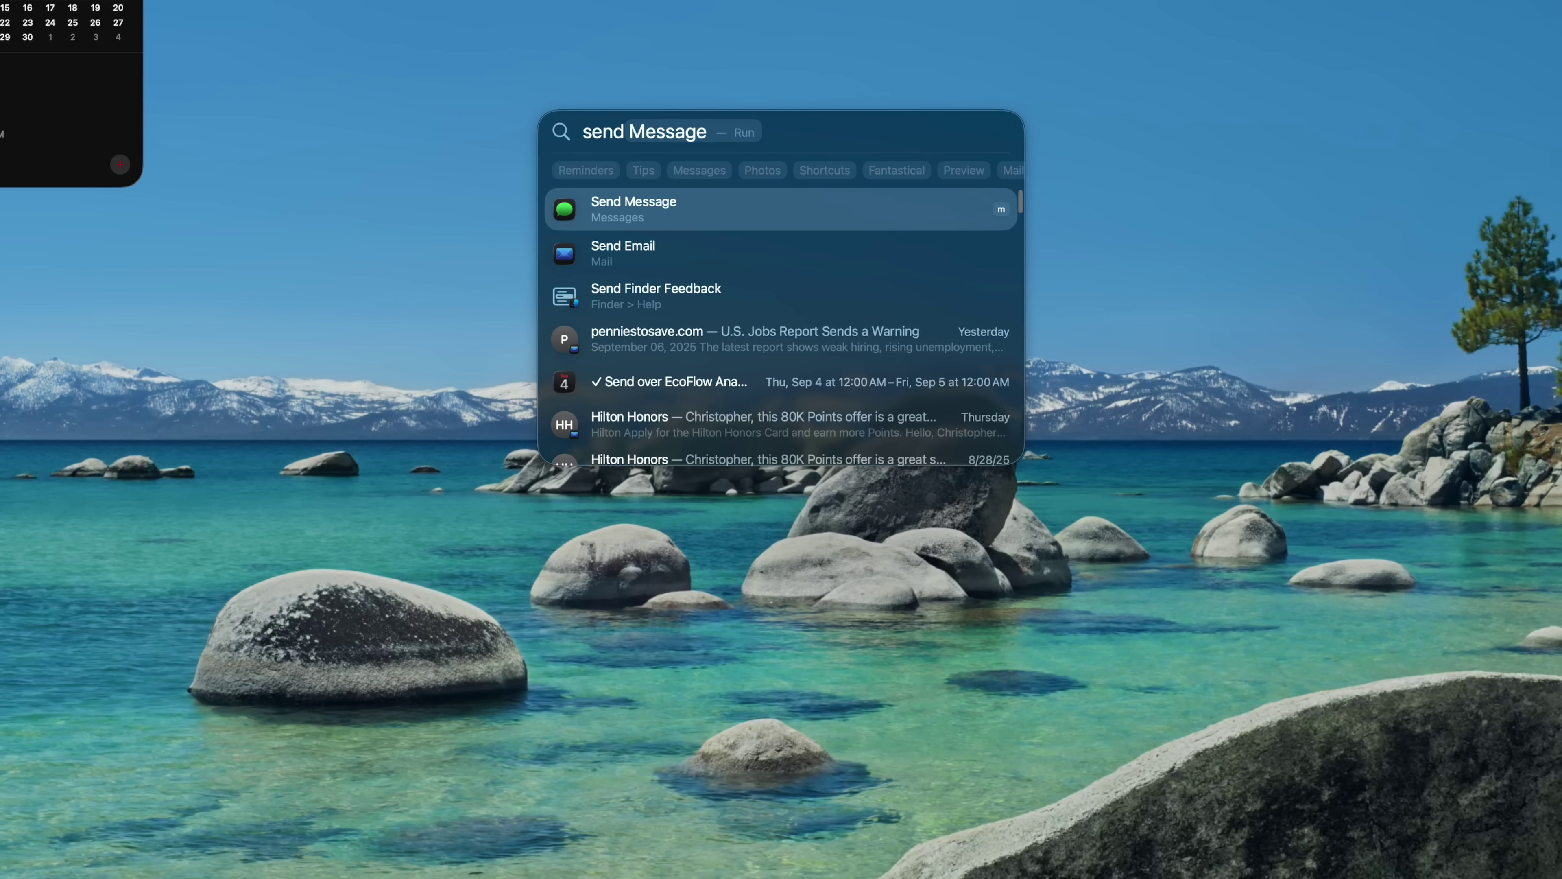
key("Return")
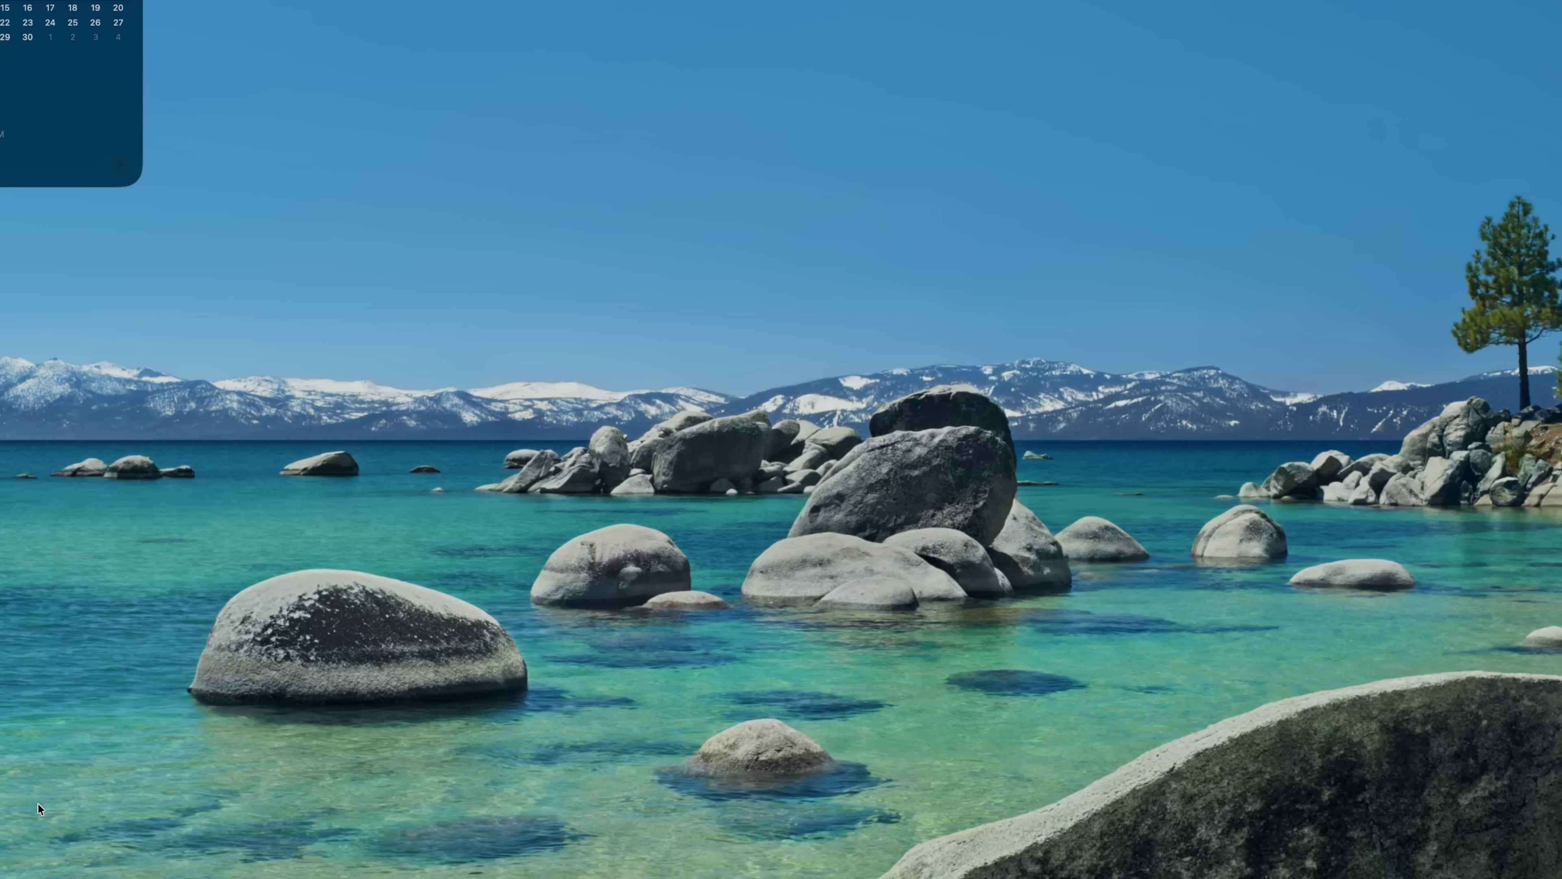
Open Spotlight and cycle through its Applications, Files, Actions and clipboard history sections
key("super+space")
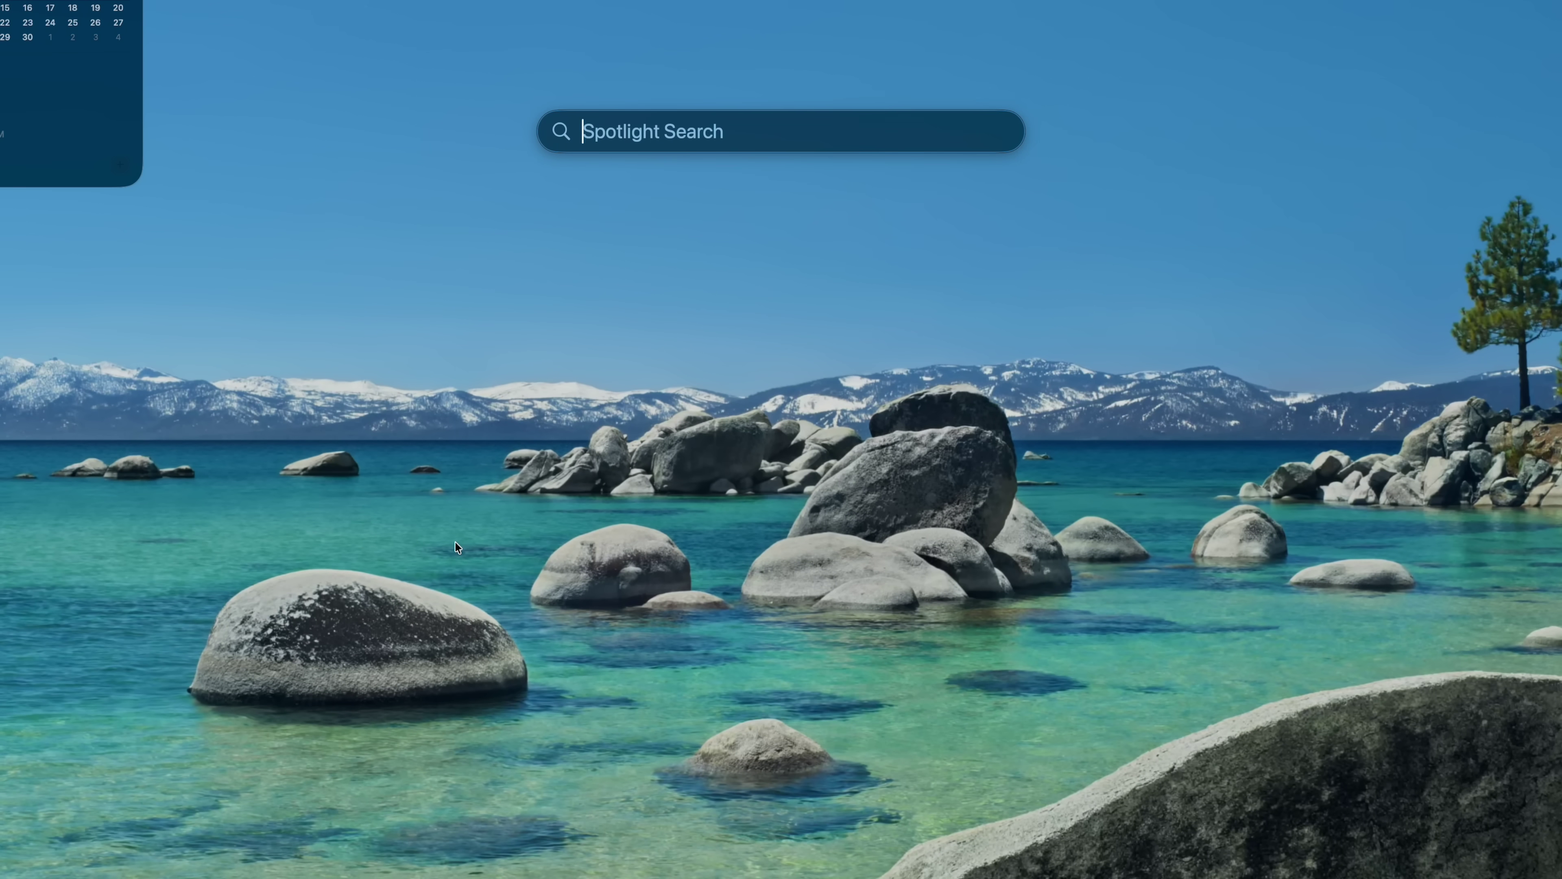
key("super+1")
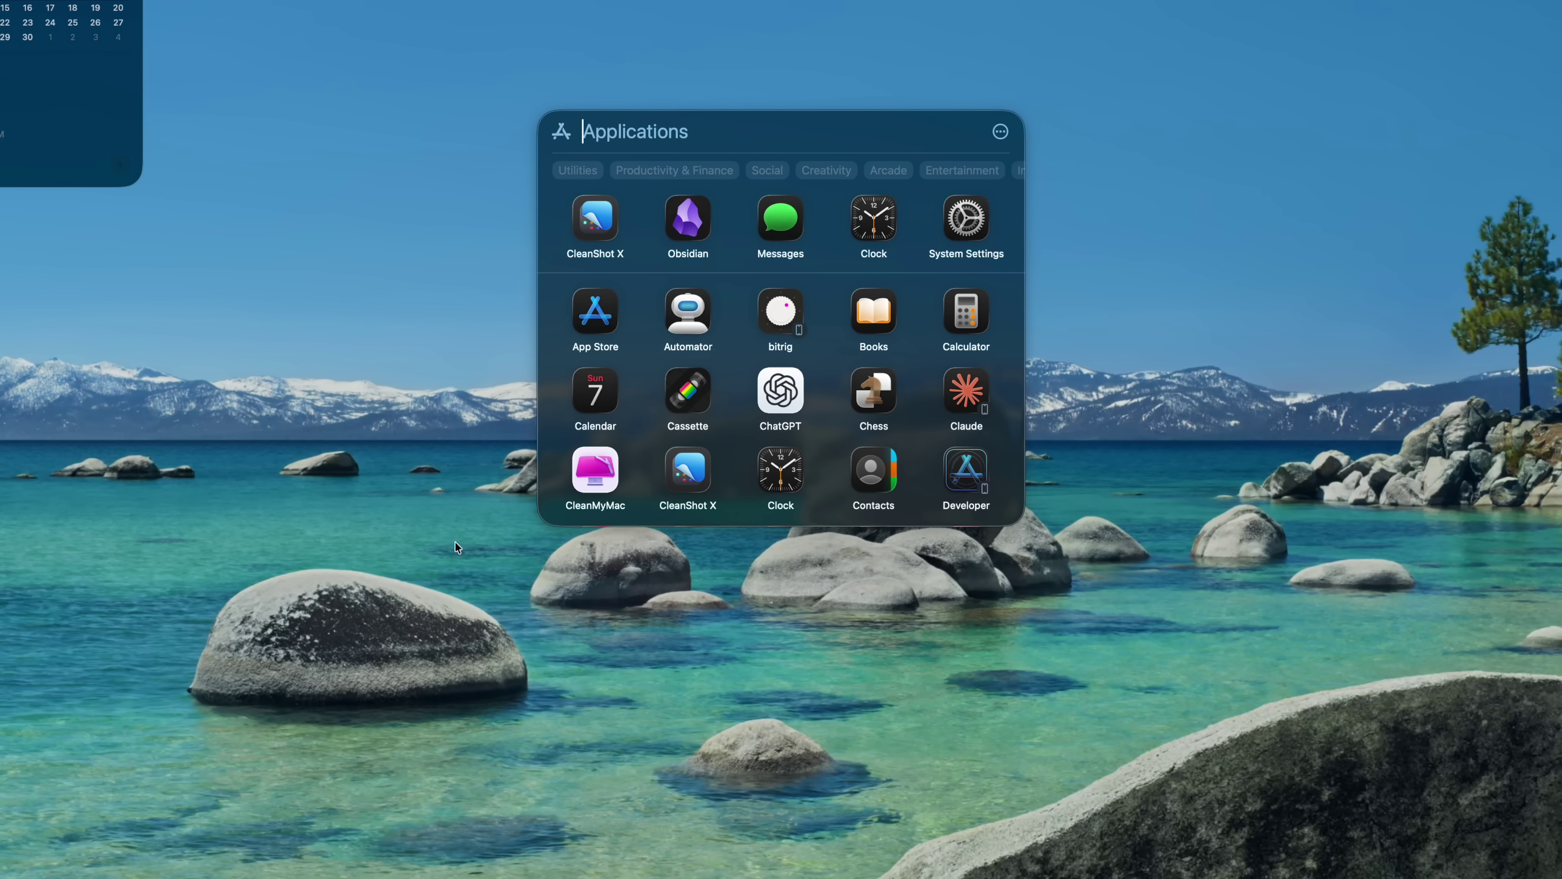
key("super+2")
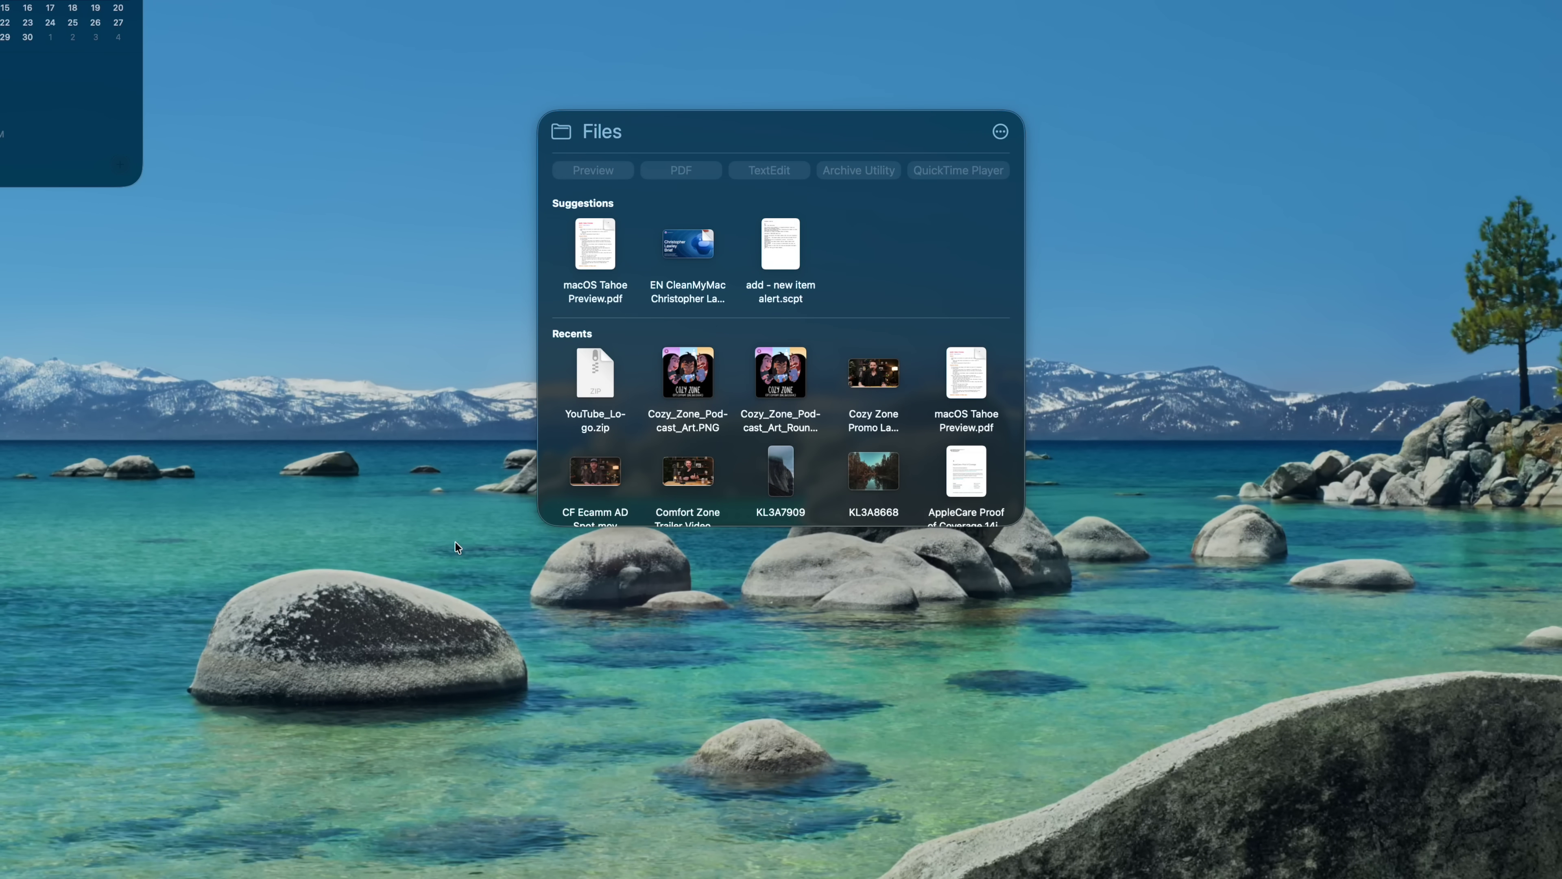
key("super+3")
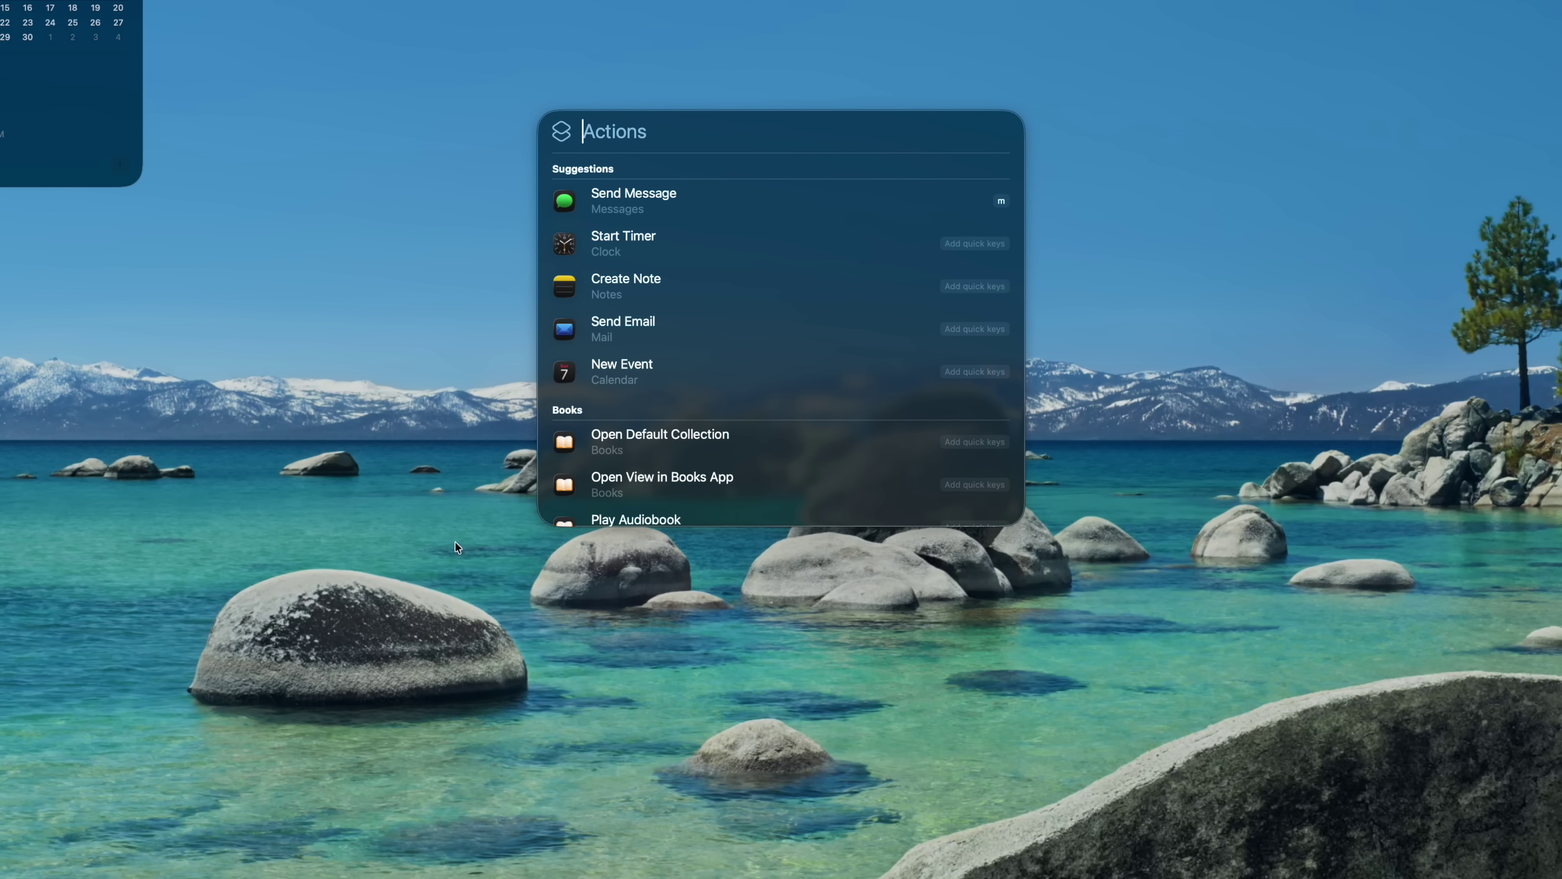
key("super+4")
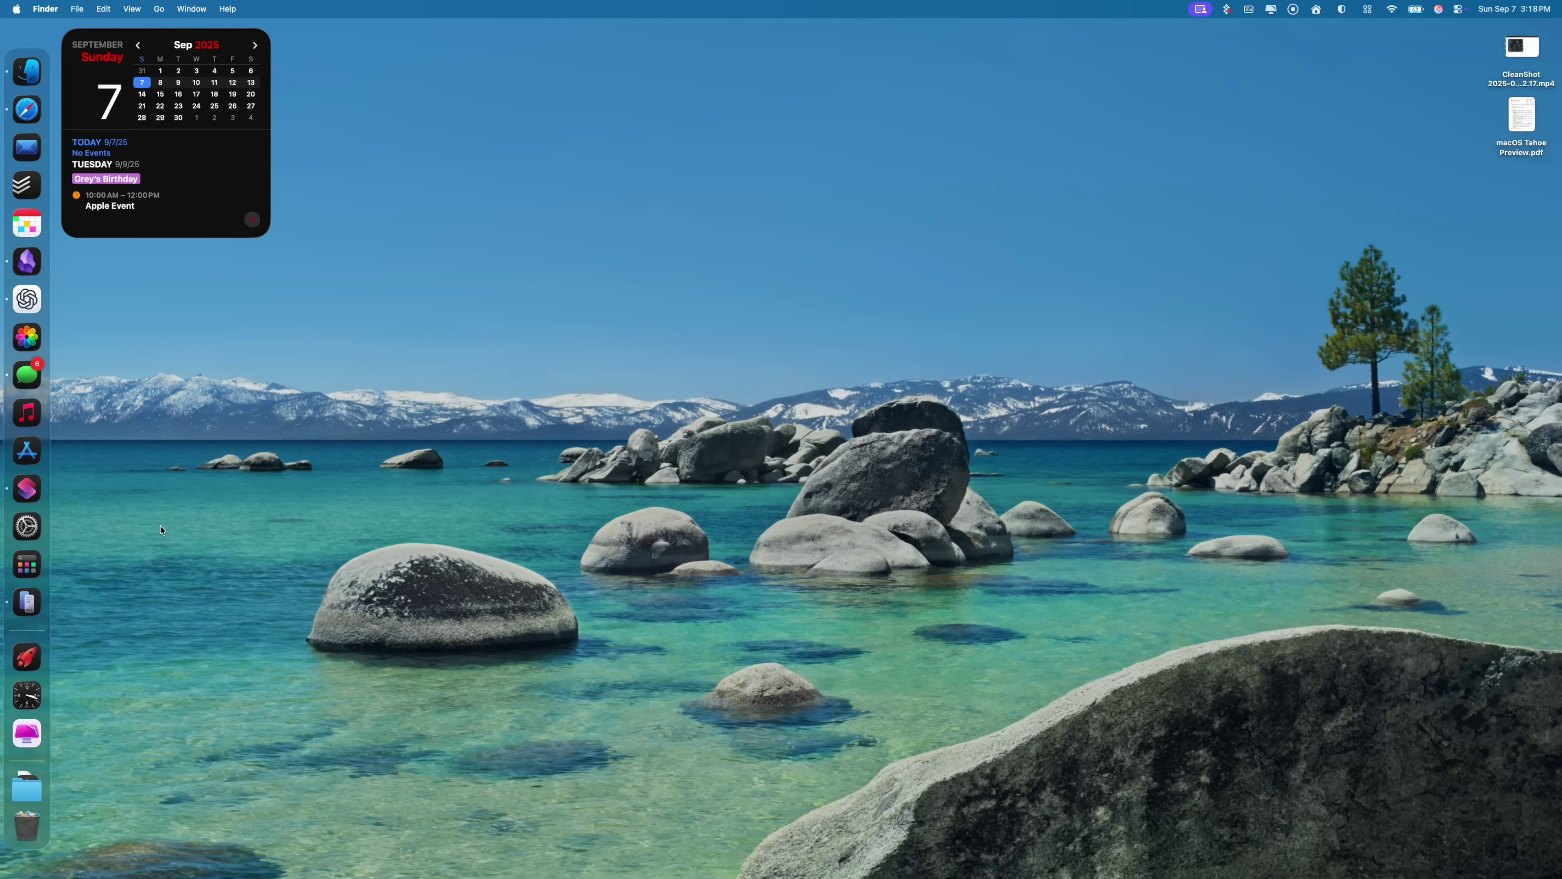
Open the Applications launcher and browse the alphabetical list of installed apps
left_click(36, 569)
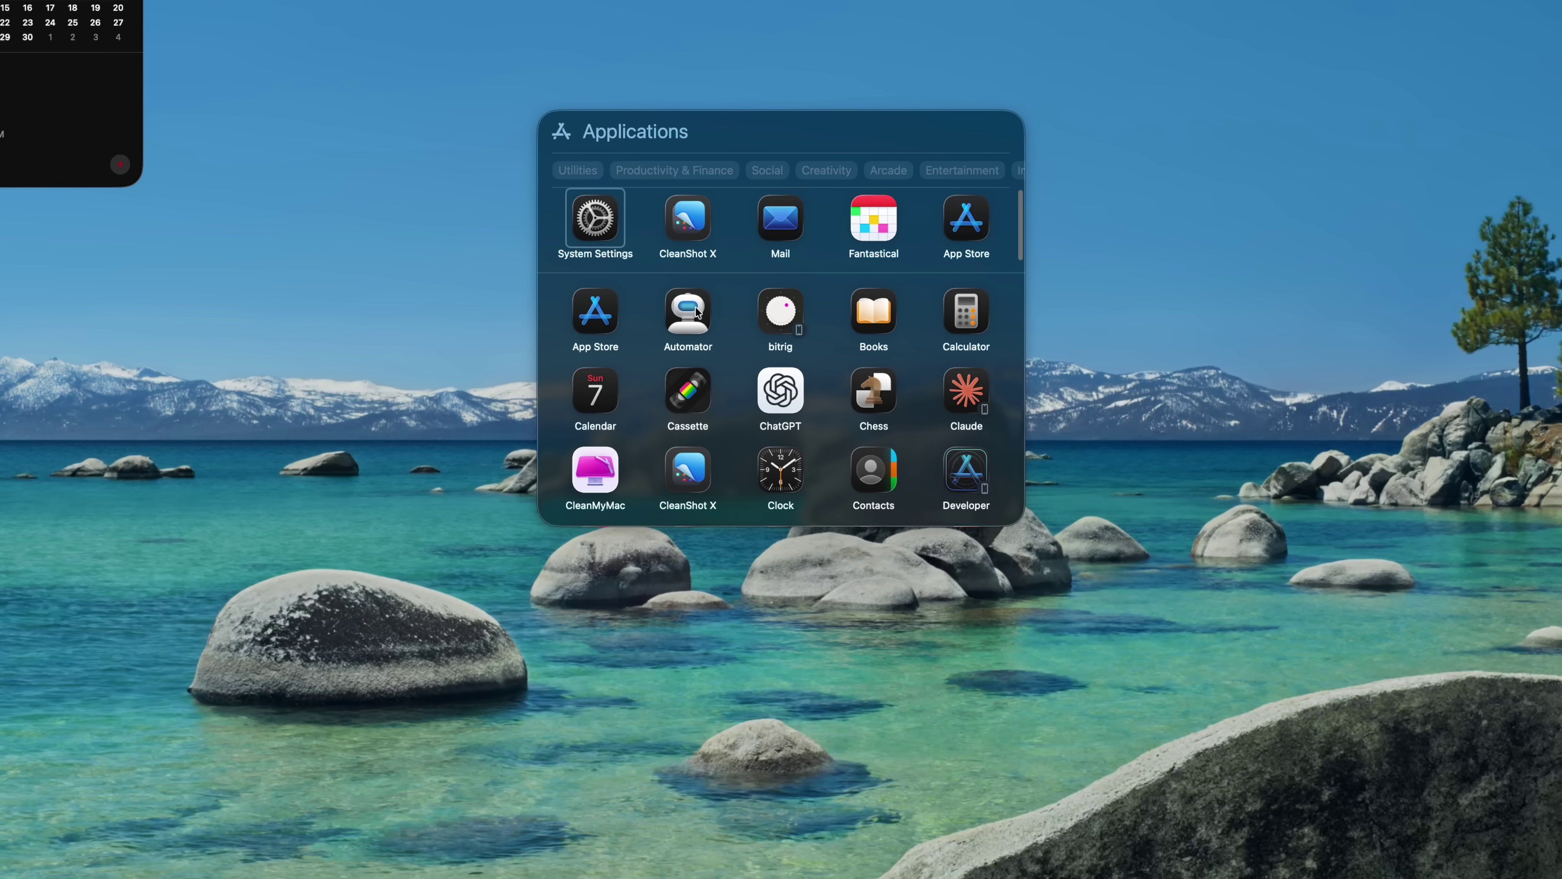
scroll(712, 330, "down", 3)
scroll(728, 355, "down", 5)
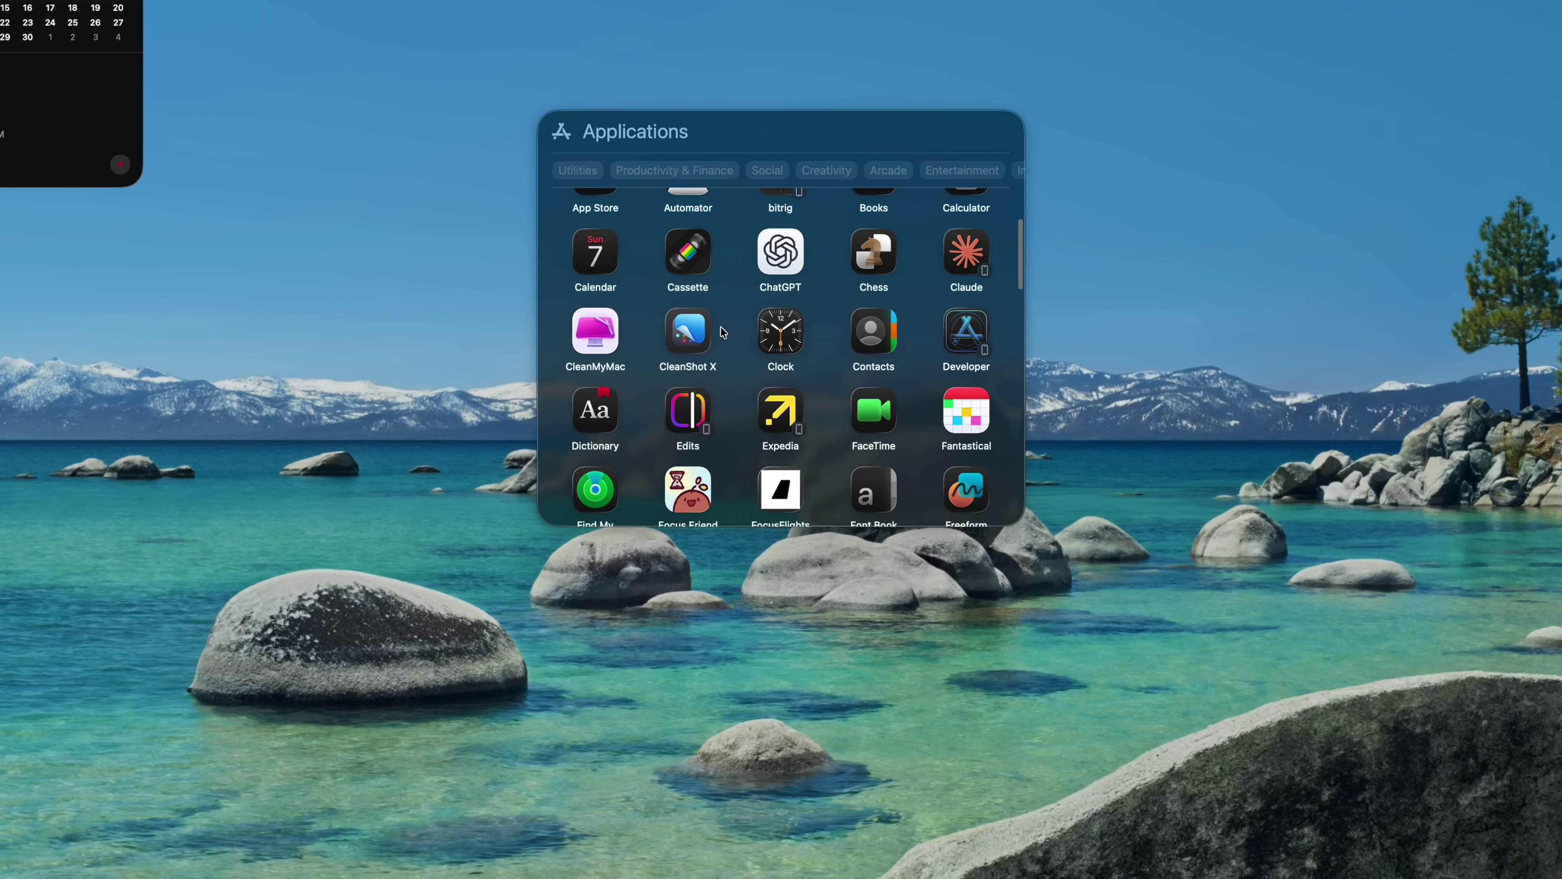
scroll(728, 355, "down", 5)
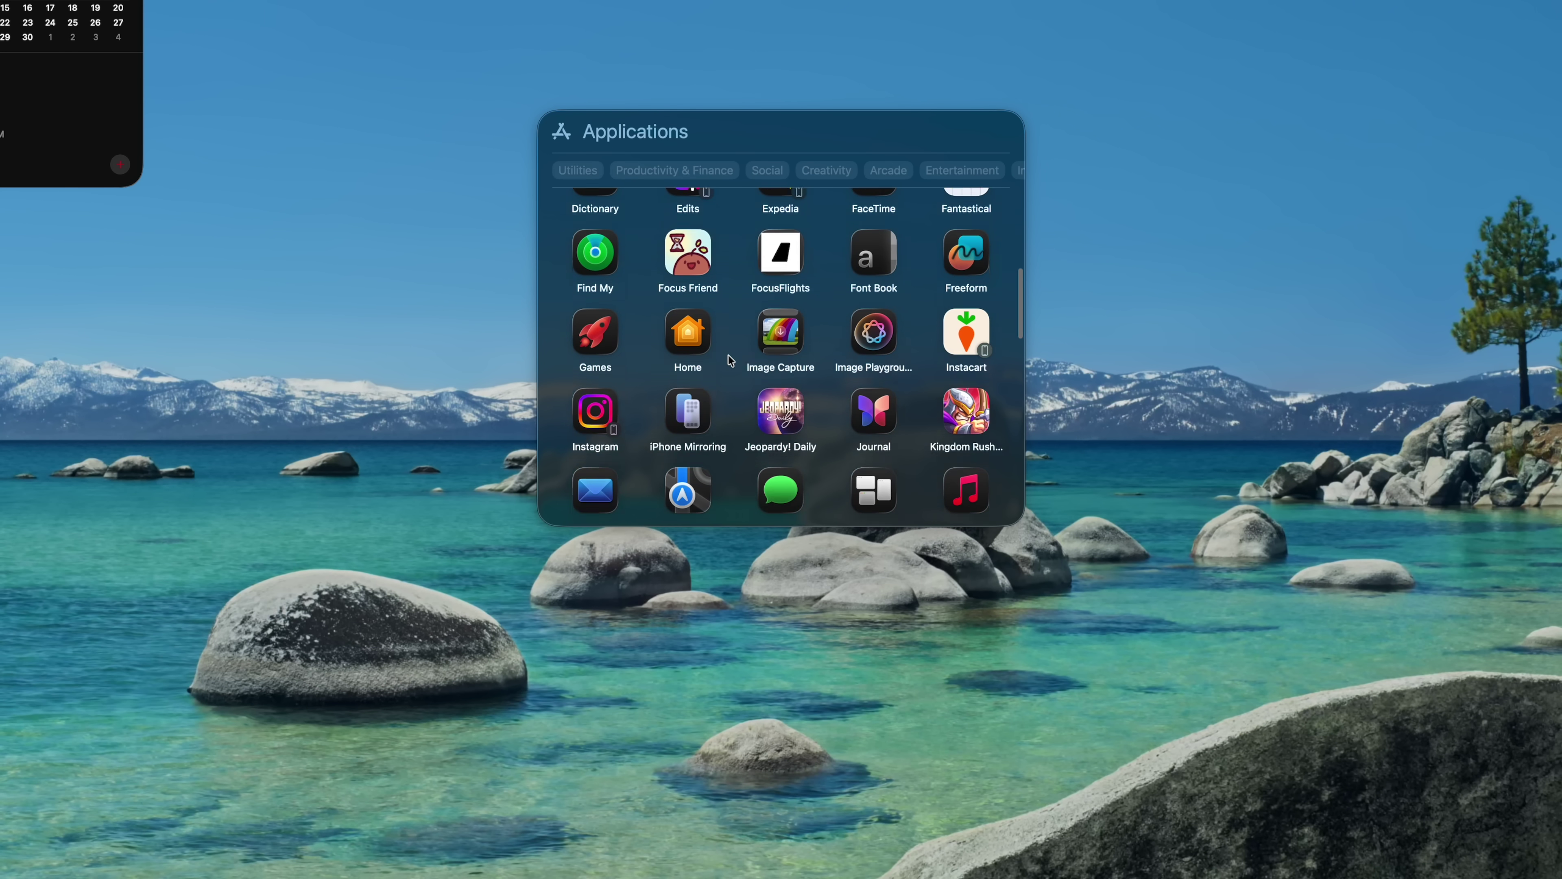
scroll(729, 356, "down", 6)
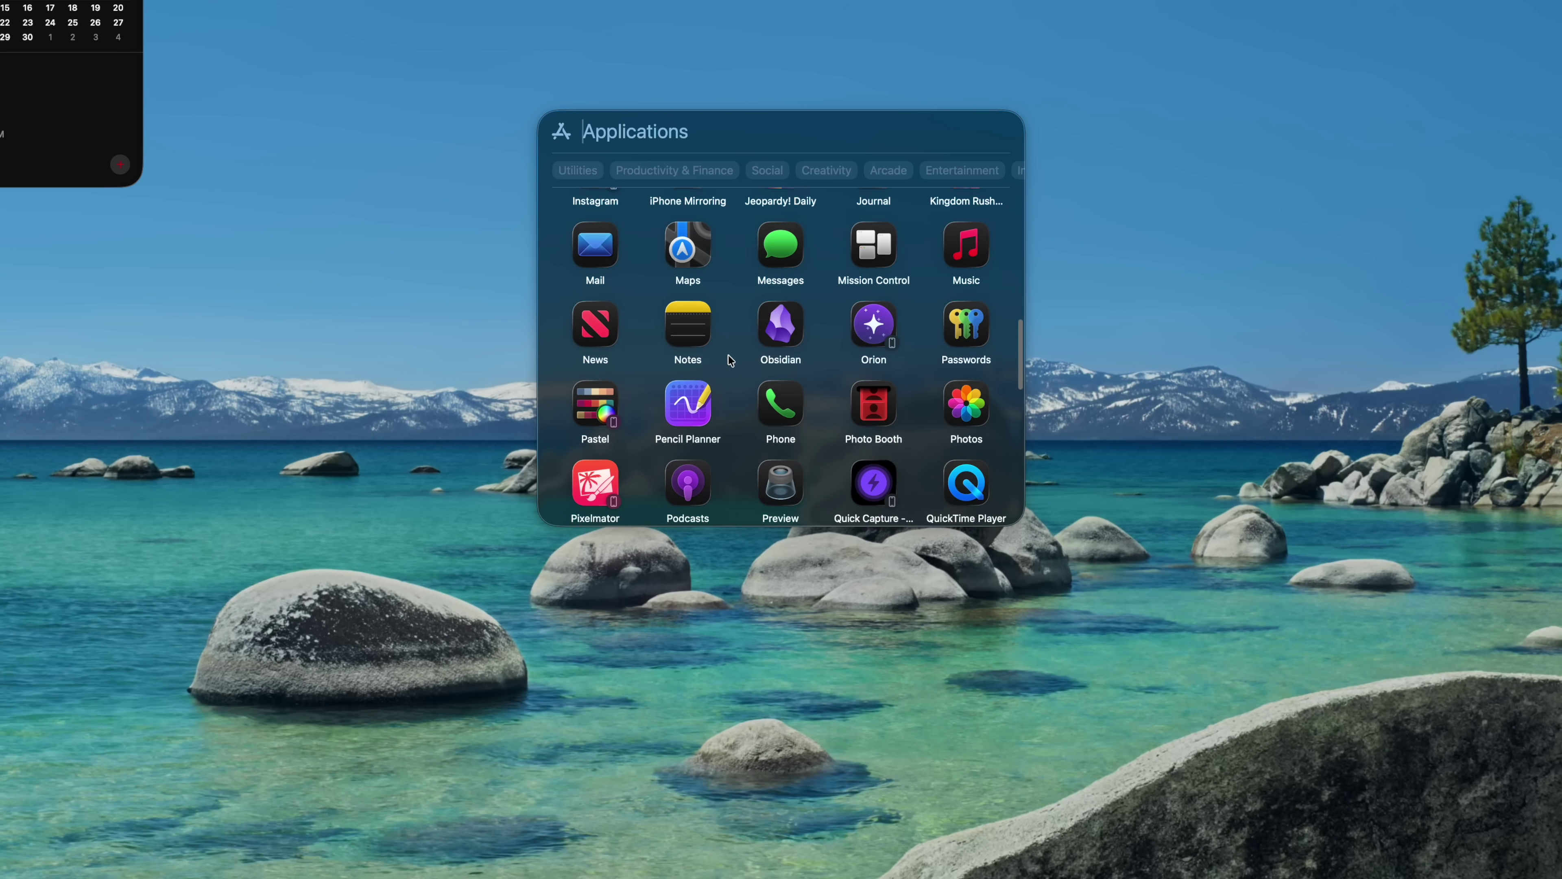
scroll(728, 360, "down", 5)
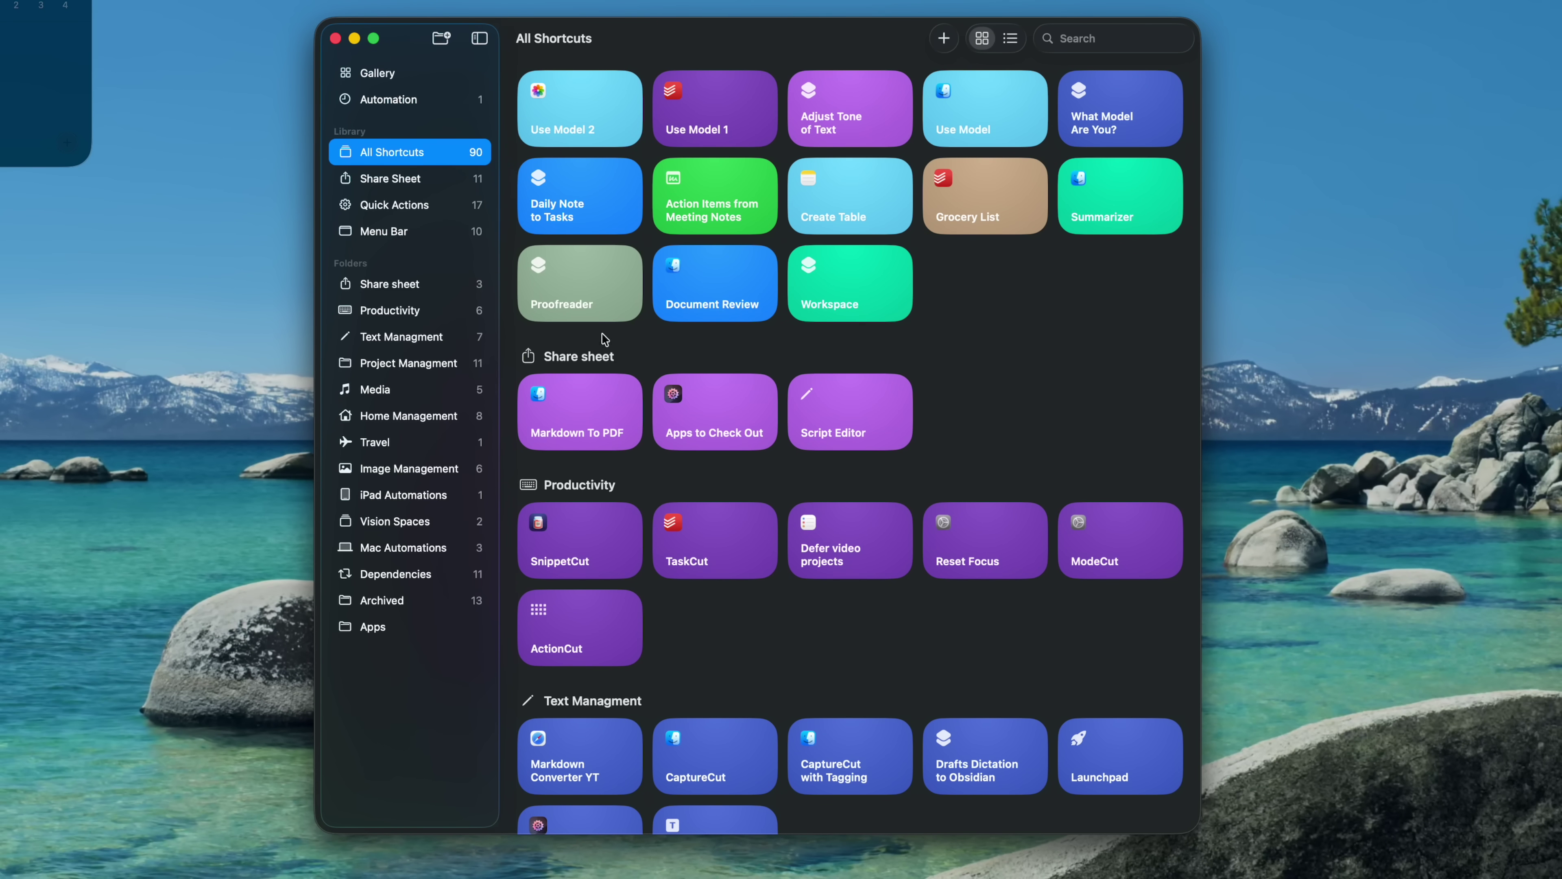
Start a new automation in Shortcuts and choose the Folder trigger from the available types
left_click(467, 101)
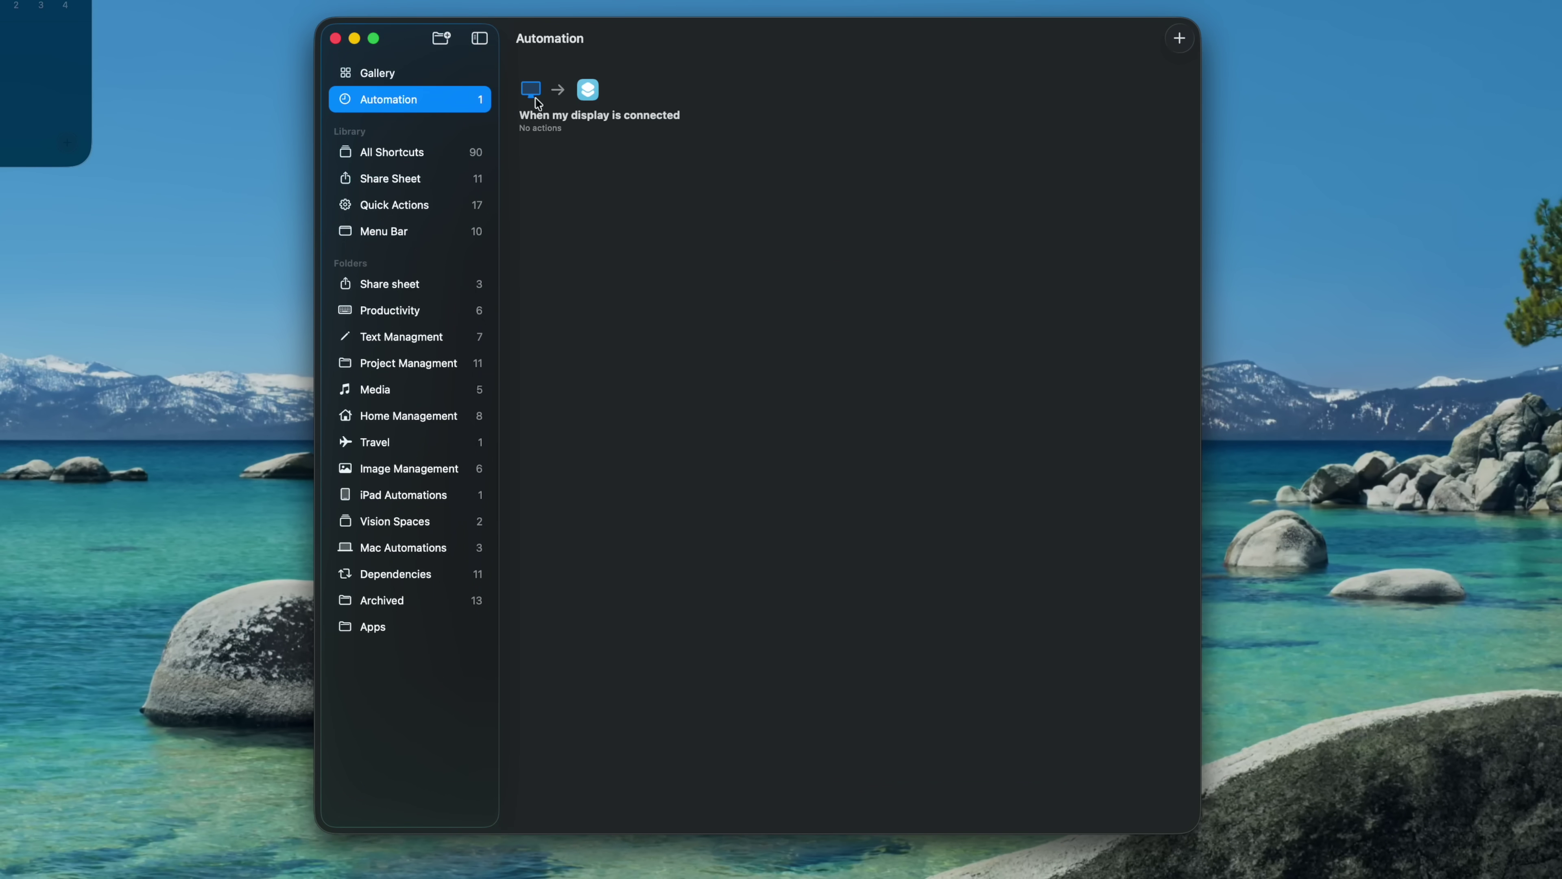
left_click(1177, 39)
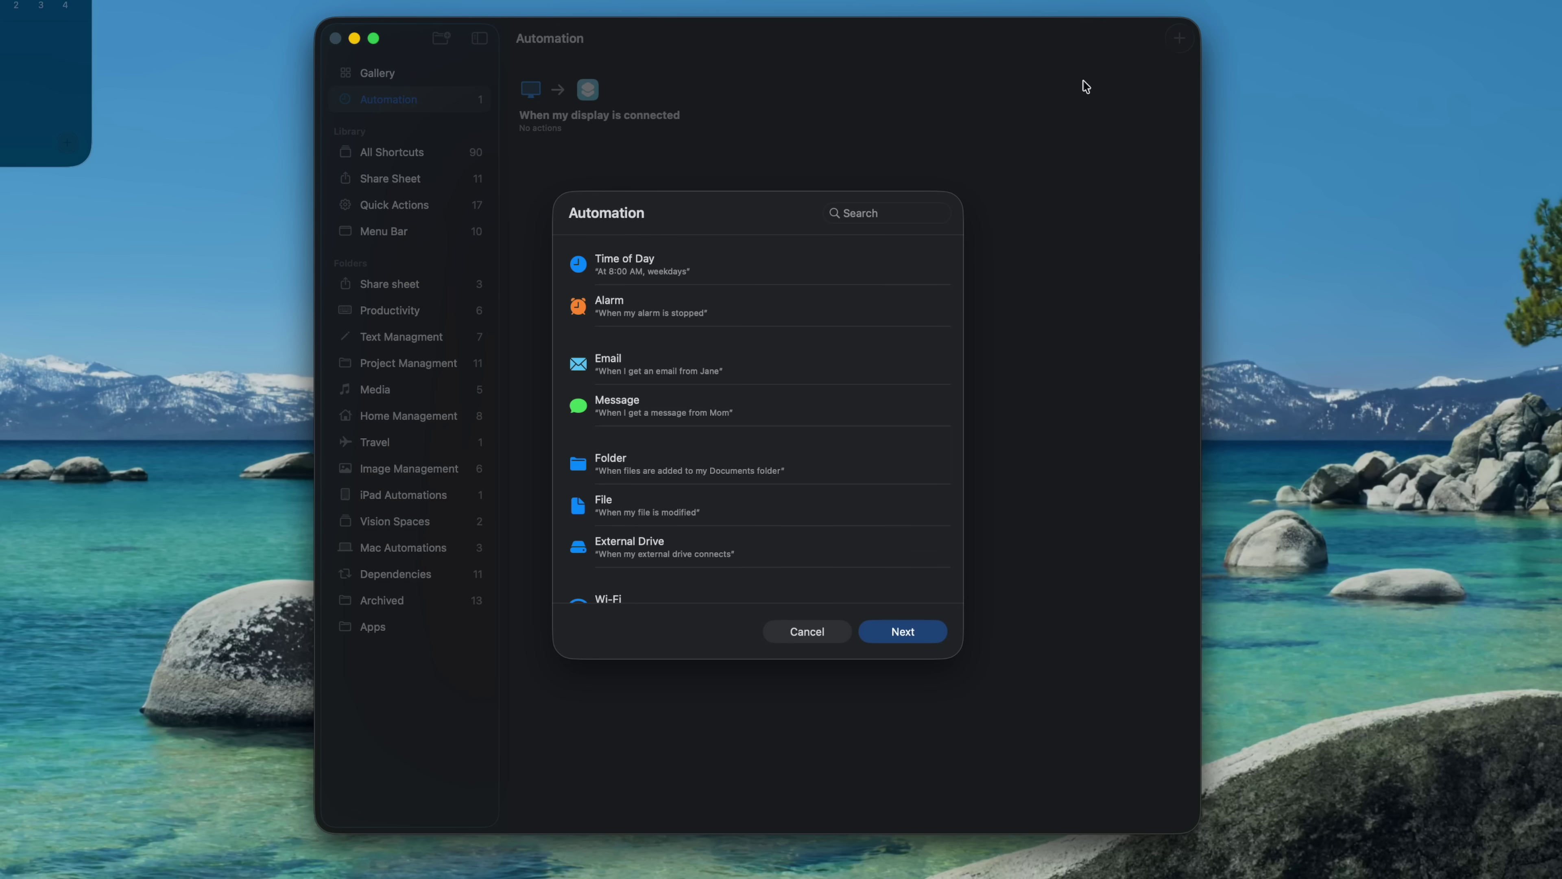
scroll(901, 360, "down", 5)
scroll(901, 361, "down", 3)
scroll(901, 361, "down", 3)
scroll(901, 361, "down", 3)
scroll(901, 360, "down", 3)
scroll(901, 361, "down", 3)
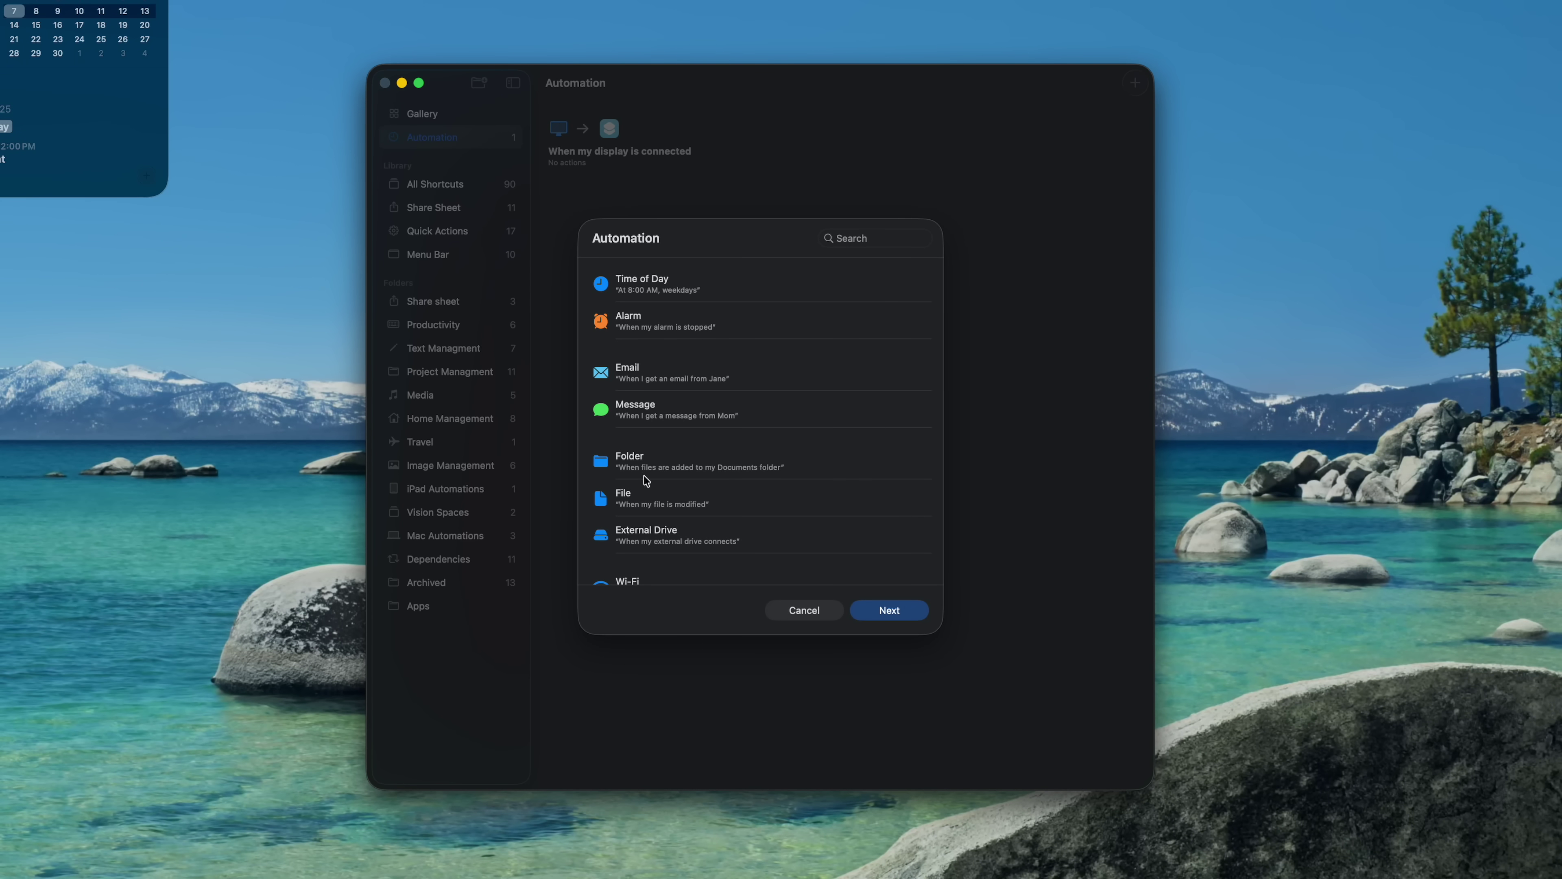
left_click(670, 471)
key("Return")
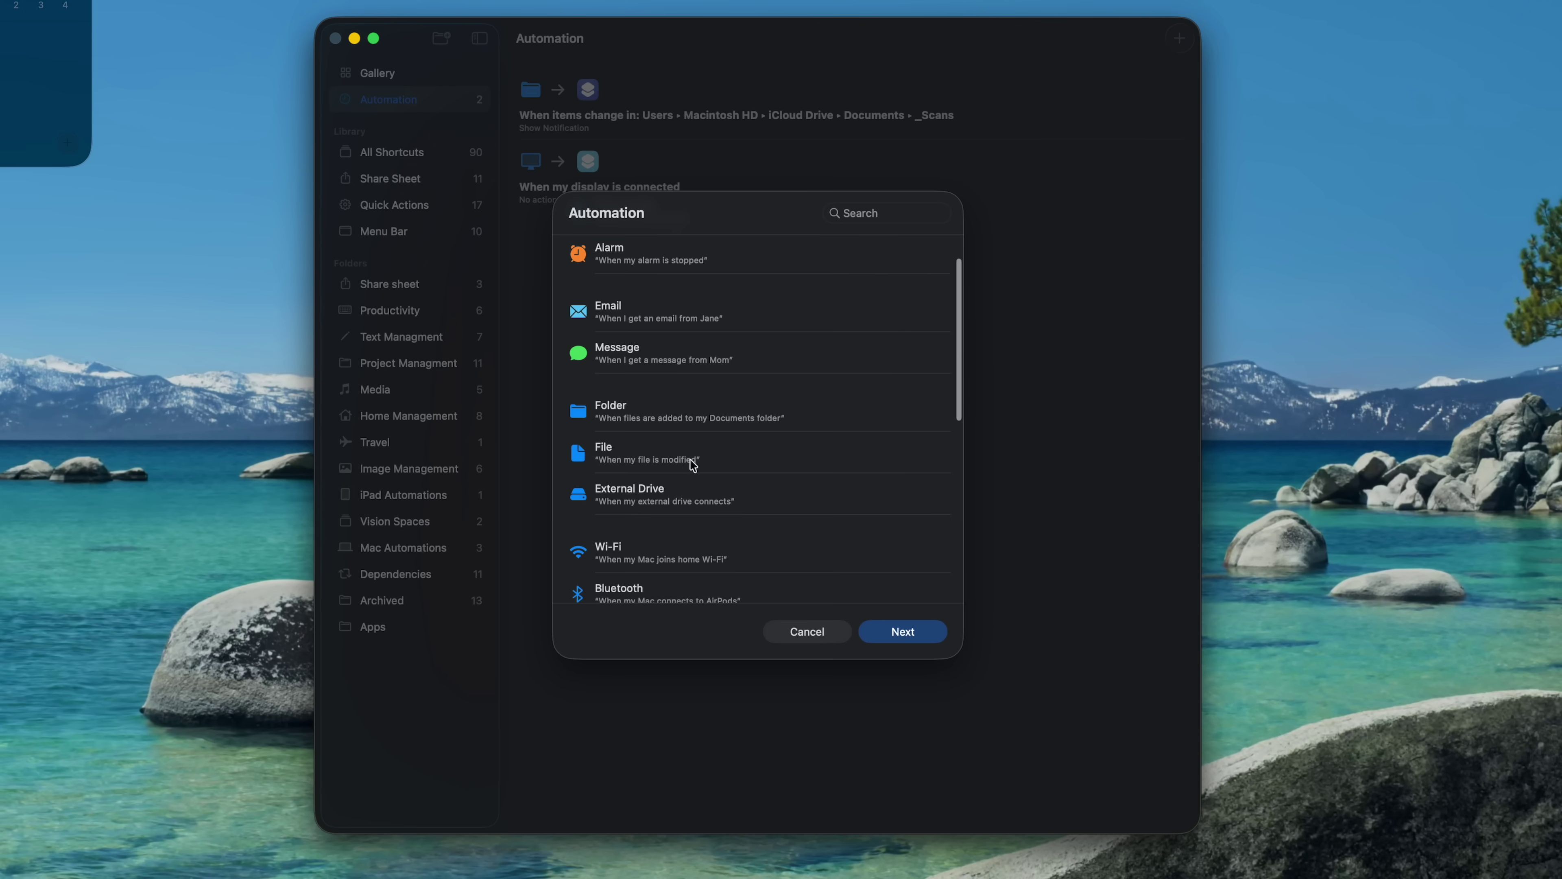
Set up a File automation for "Scan Dec 11, 2016, 10.59 AM.pdf" in the _Scans folder of Documents
left_click(694, 464)
key("Return")
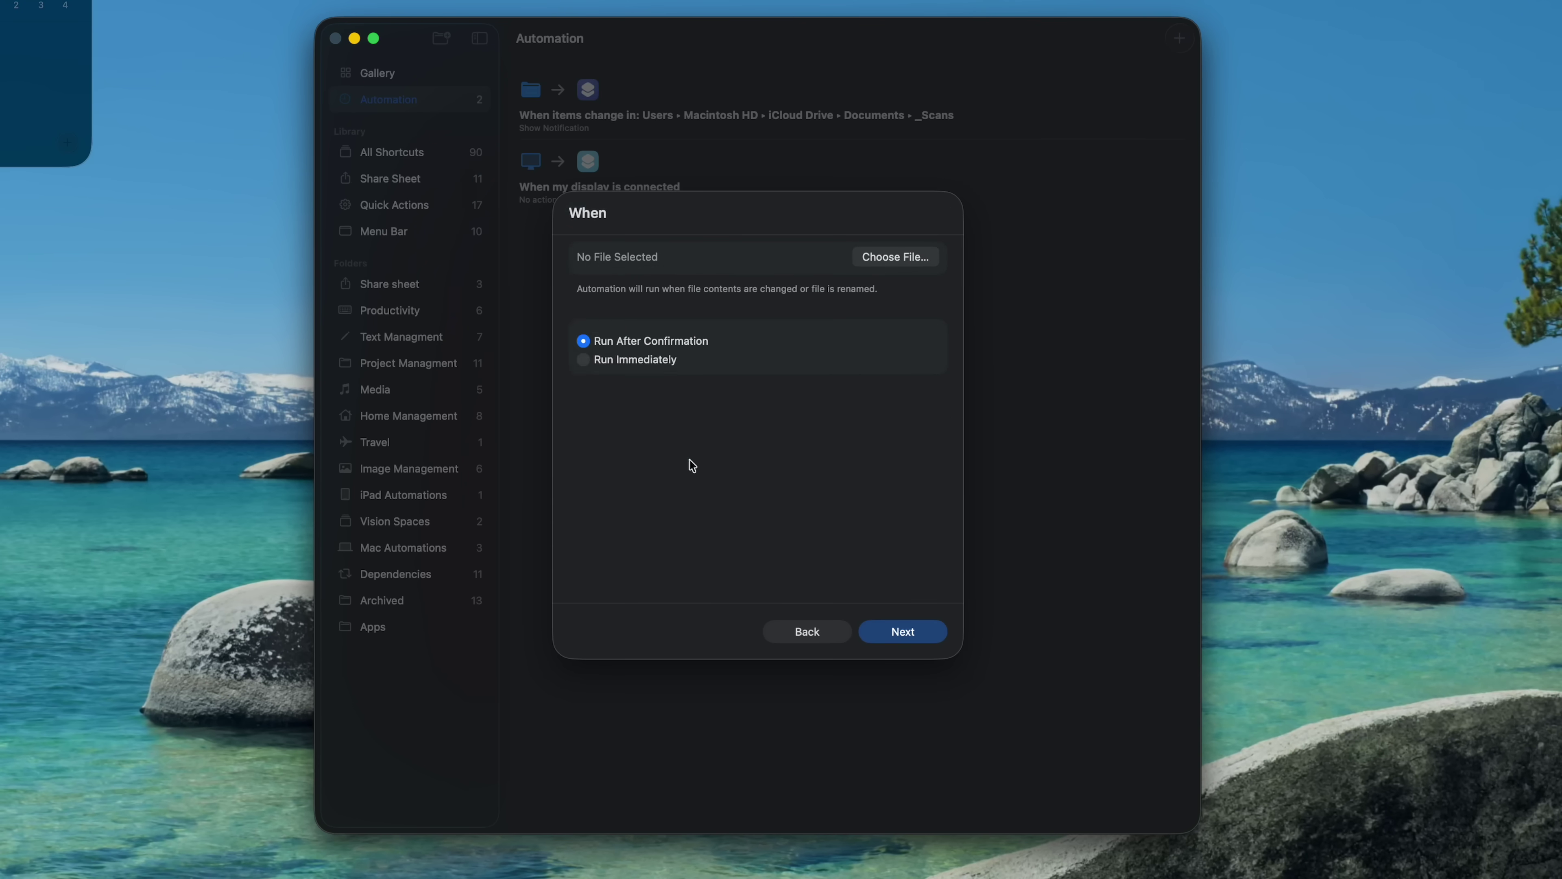
left_click(867, 262)
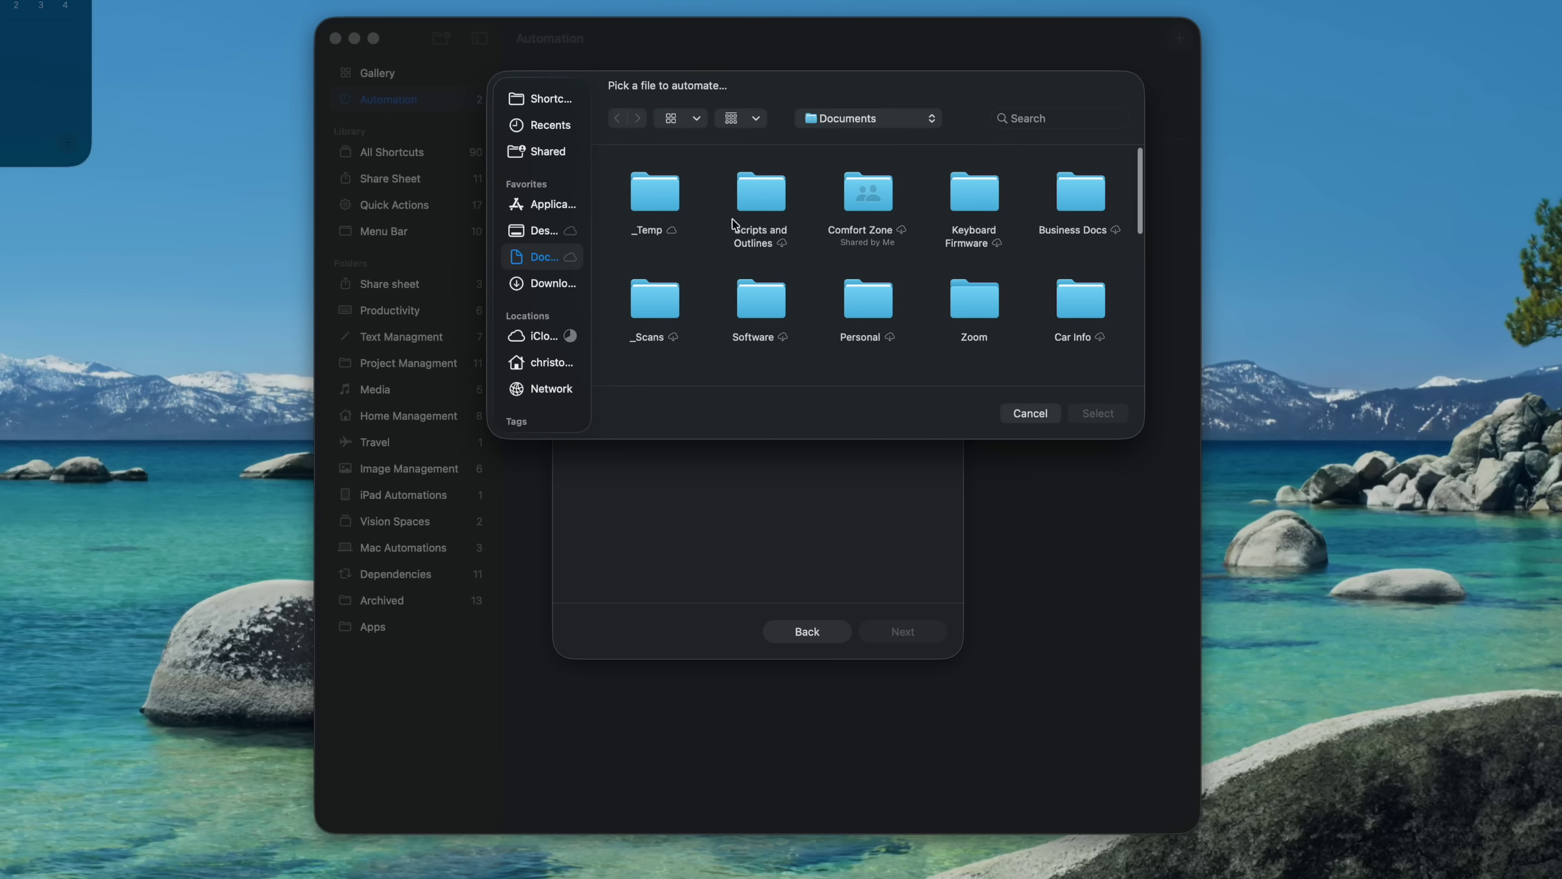
double_click(640, 315)
left_click(760, 192)
key("Return")
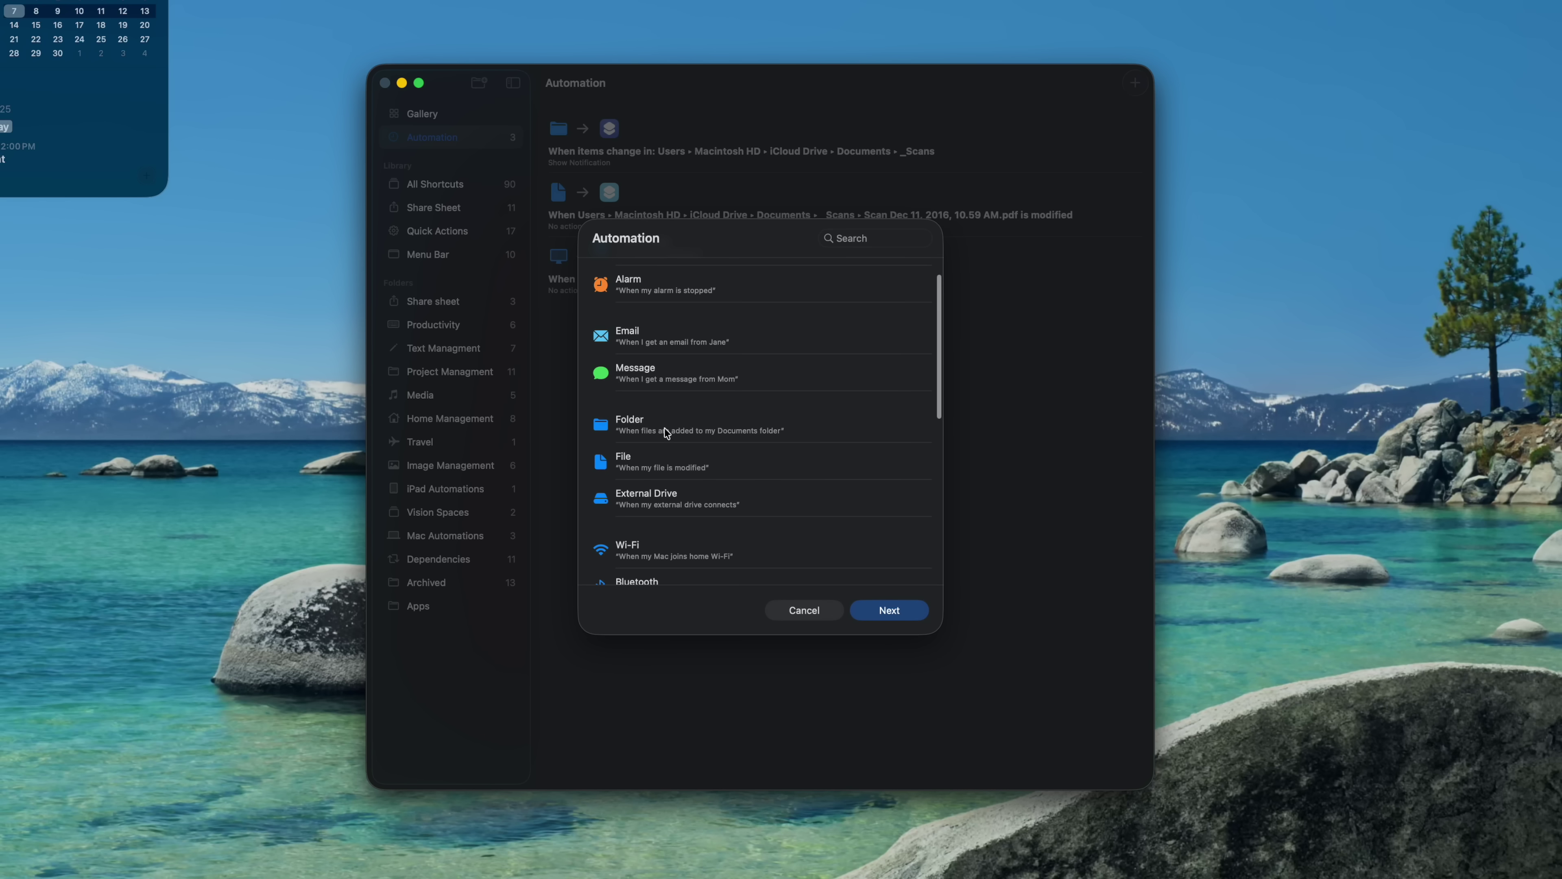
Choose the Folder trigger for another automation and pick the _Temp folder in Documents as its target
left_click(621, 415)
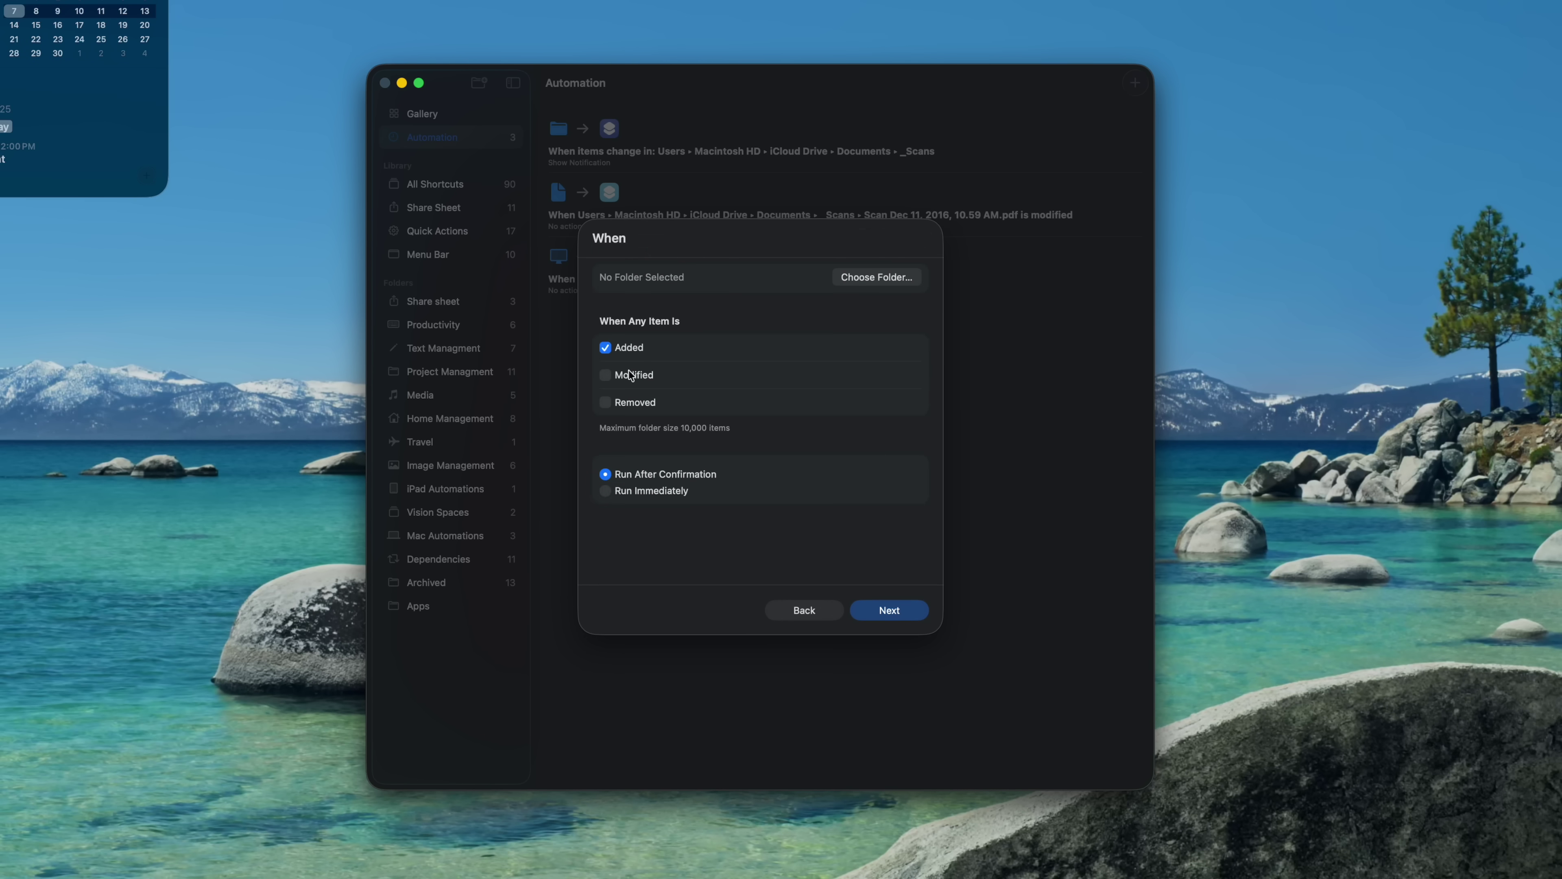
left_click(874, 278)
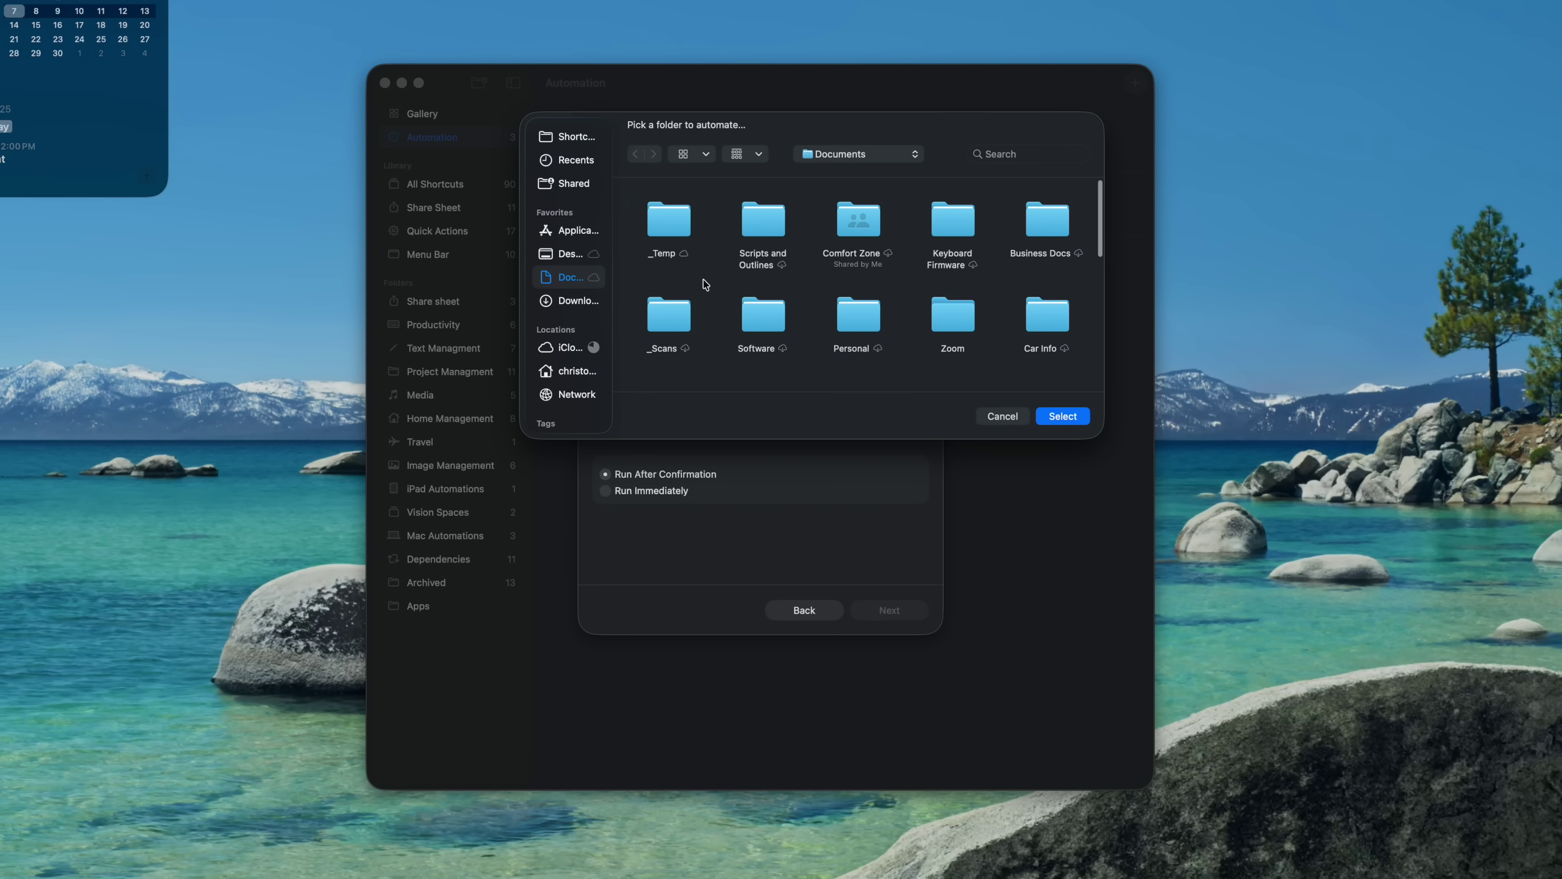
double_click(681, 237)
left_click(1055, 417)
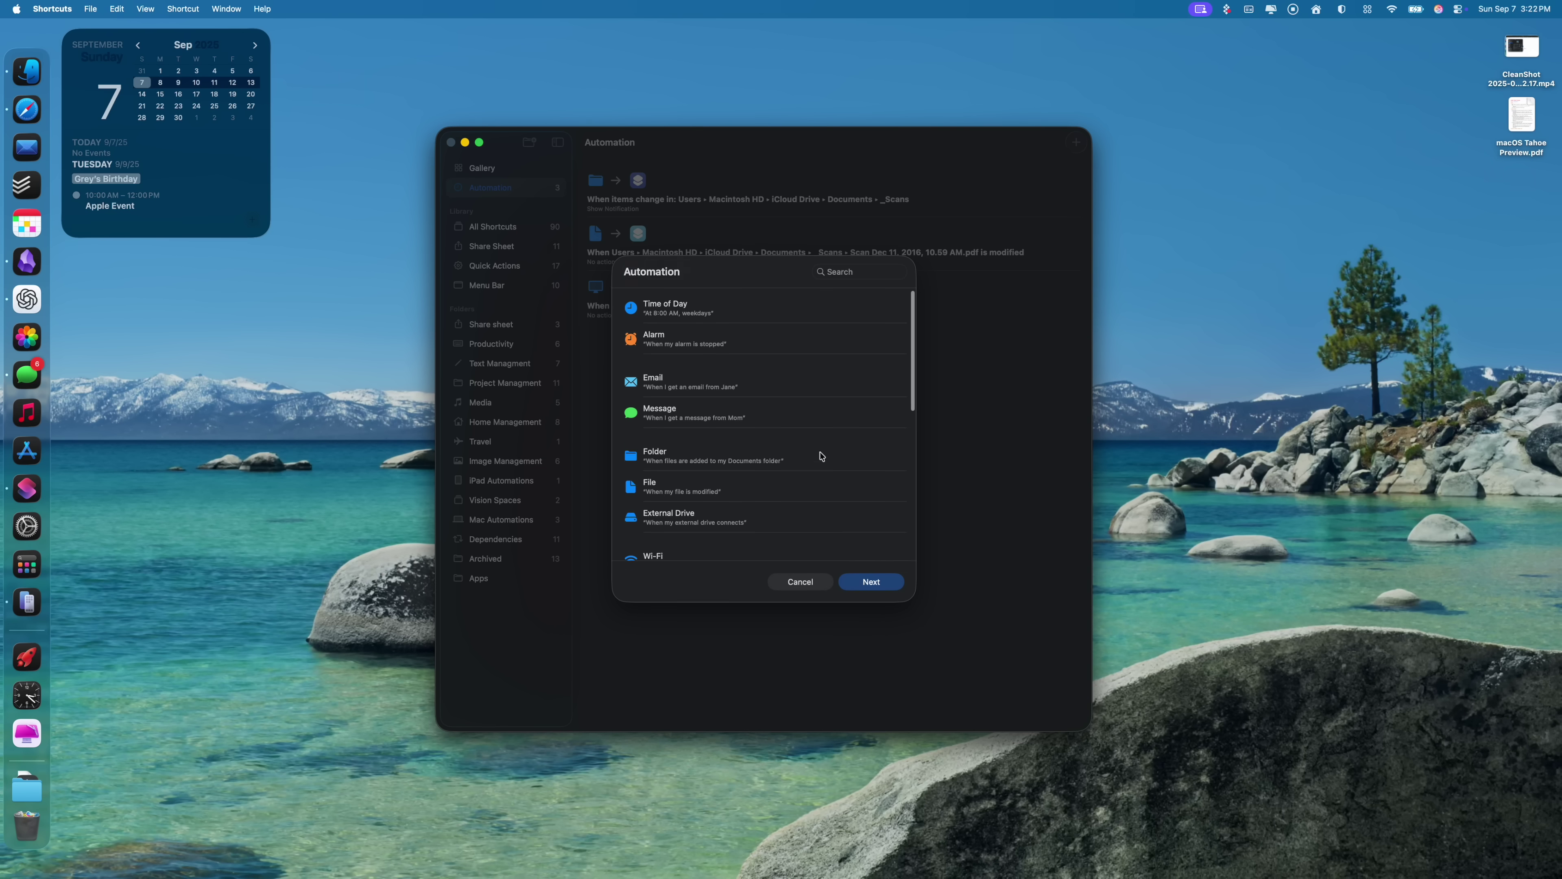
Open the External Drive trigger and the Display trigger to view their automation options
scroll(664, 497, "down", 2)
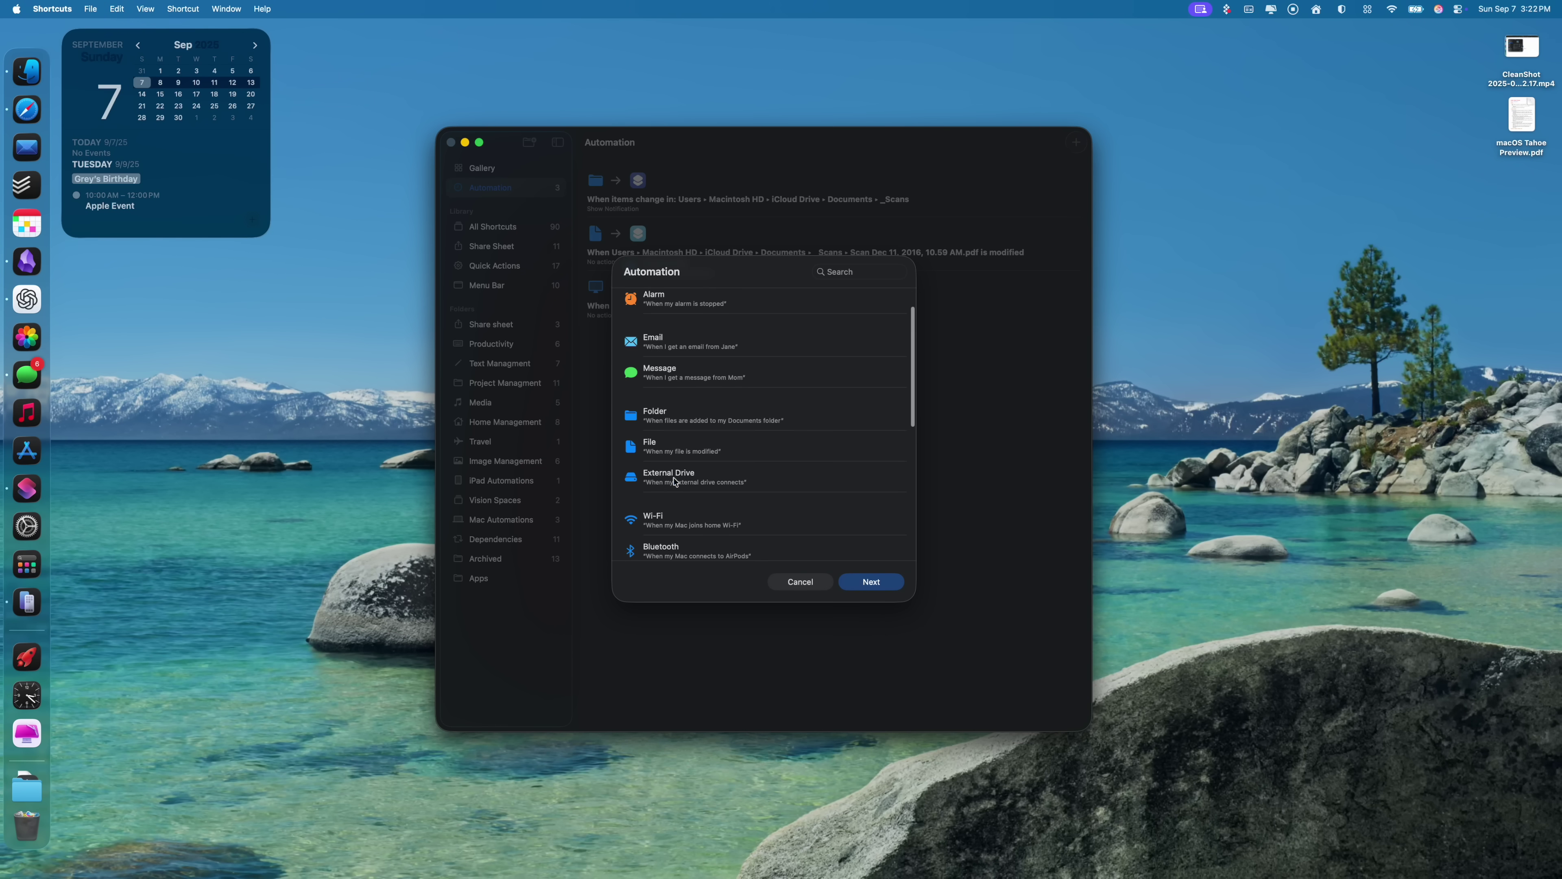
double_click(675, 480)
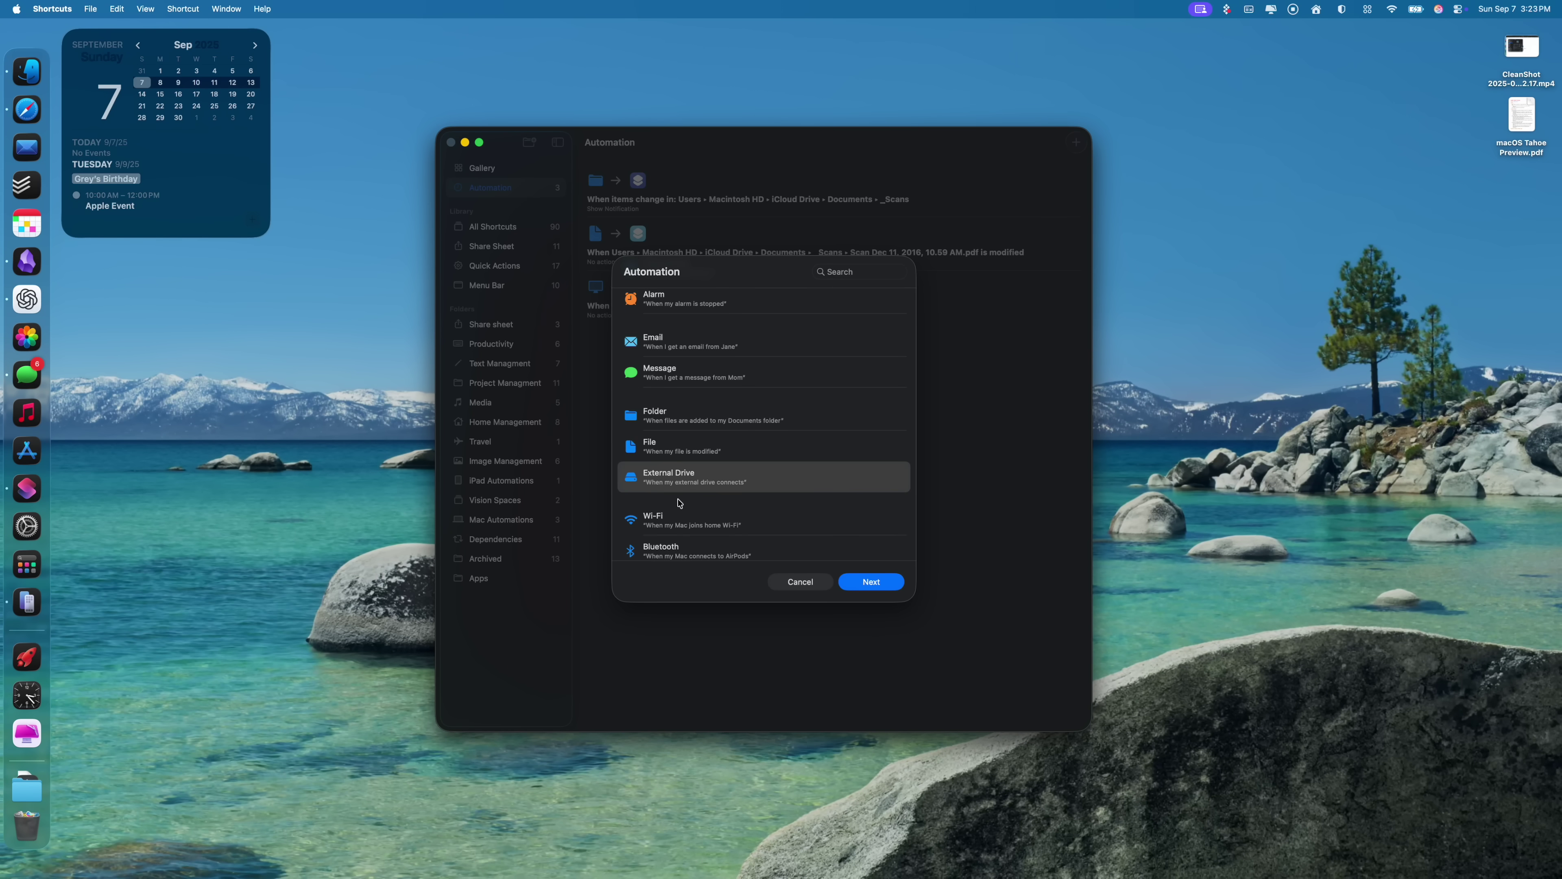
scroll(679, 503, "down", 4)
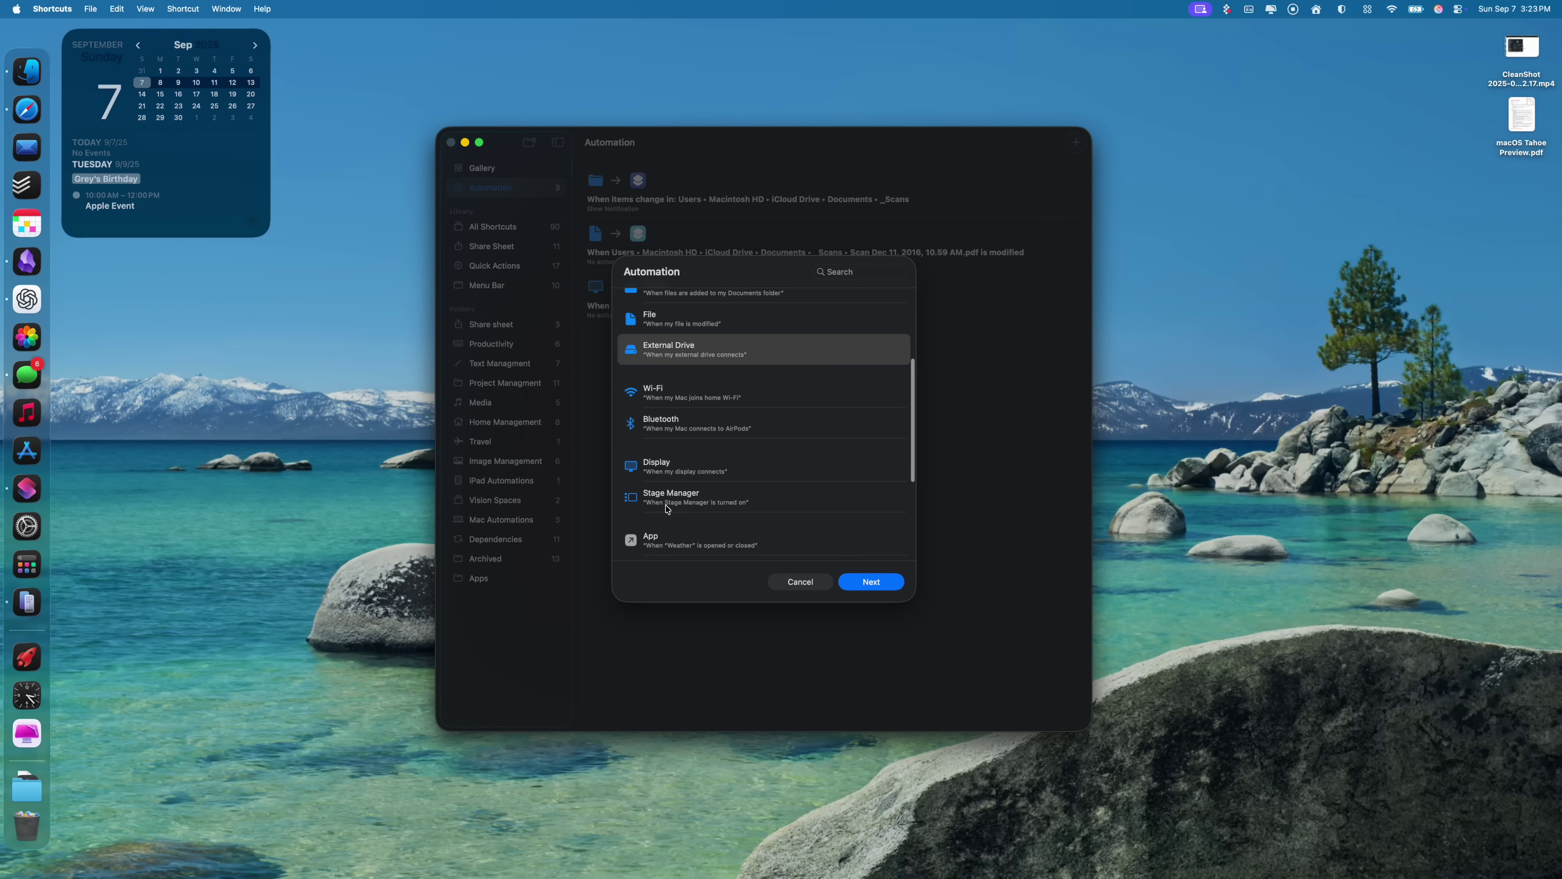
double_click(666, 473)
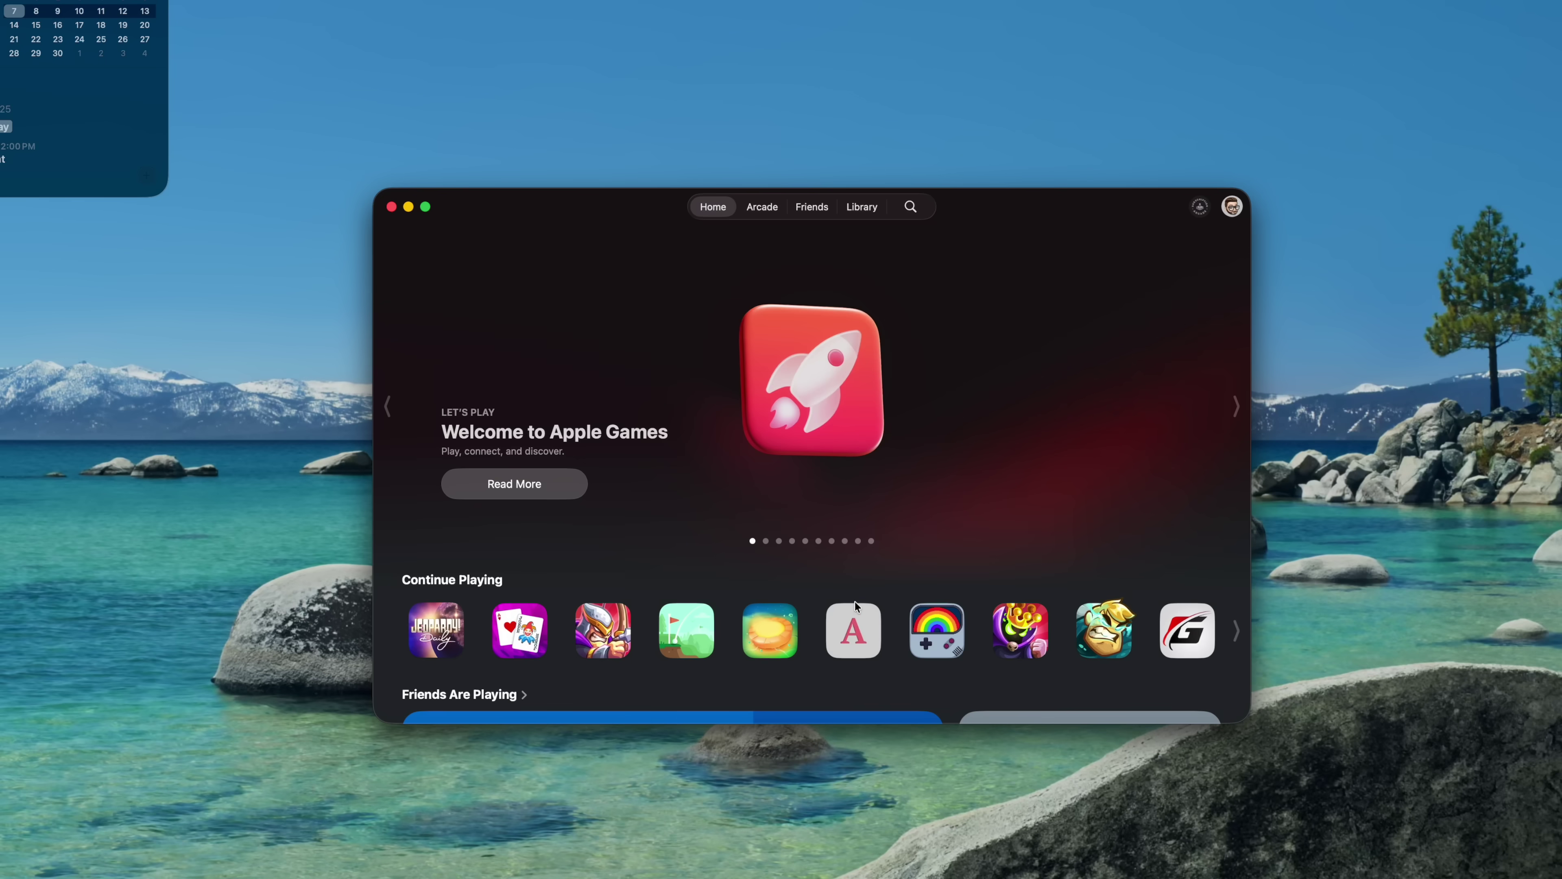
Browse the Home page of the Games app, from Continue Playing through New Games on Apple Arcade
scroll(855, 601, "down", 5)
scroll(855, 602, "down", 10)
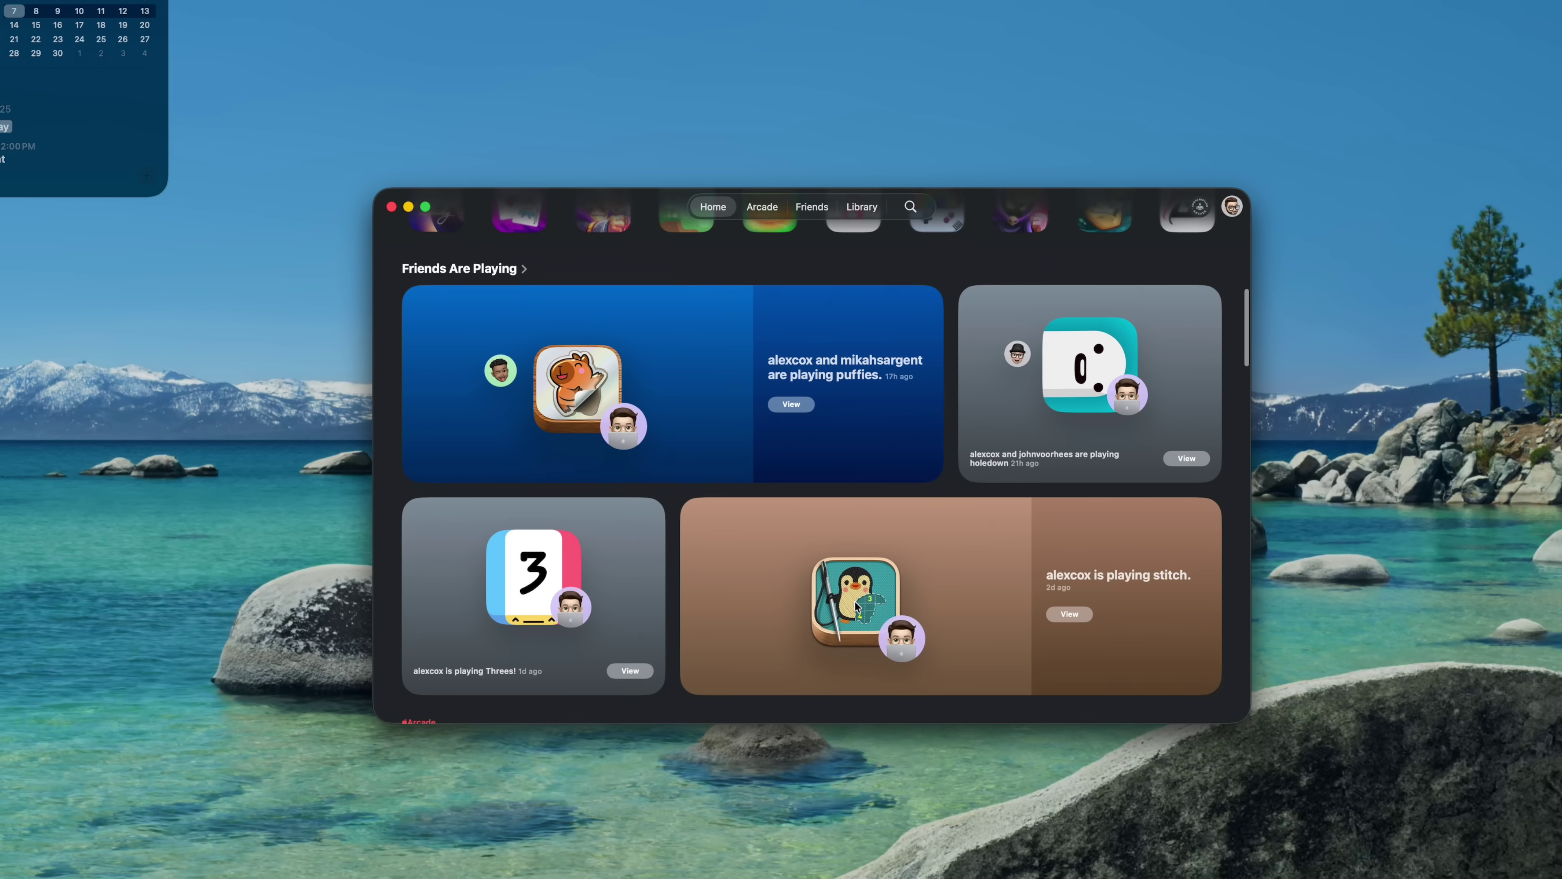
scroll(854, 606, "down", 6)
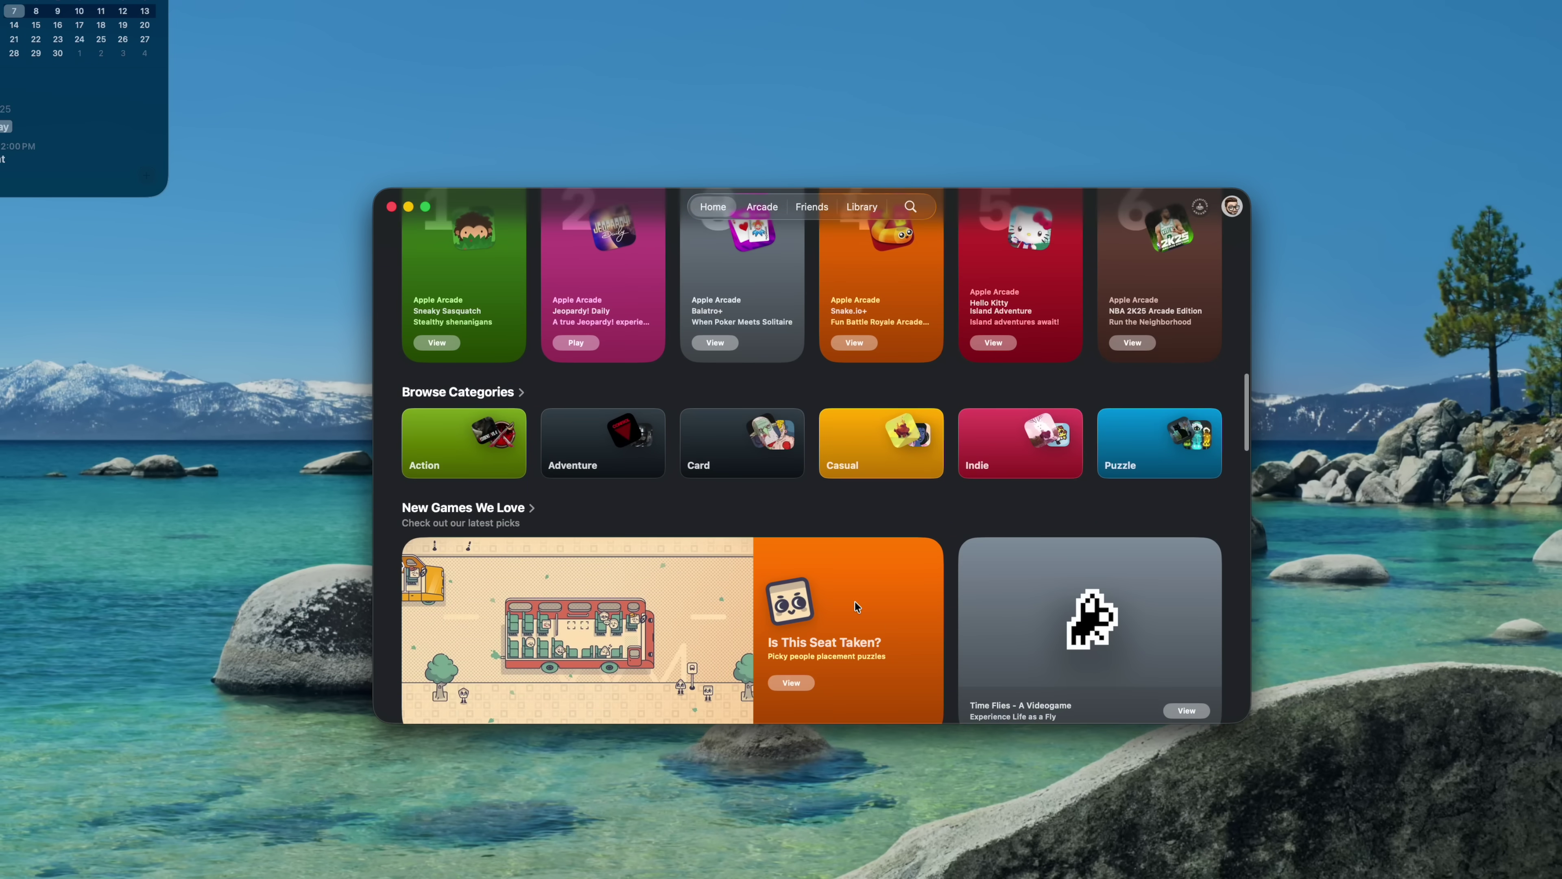
scroll(854, 603, "down", 7)
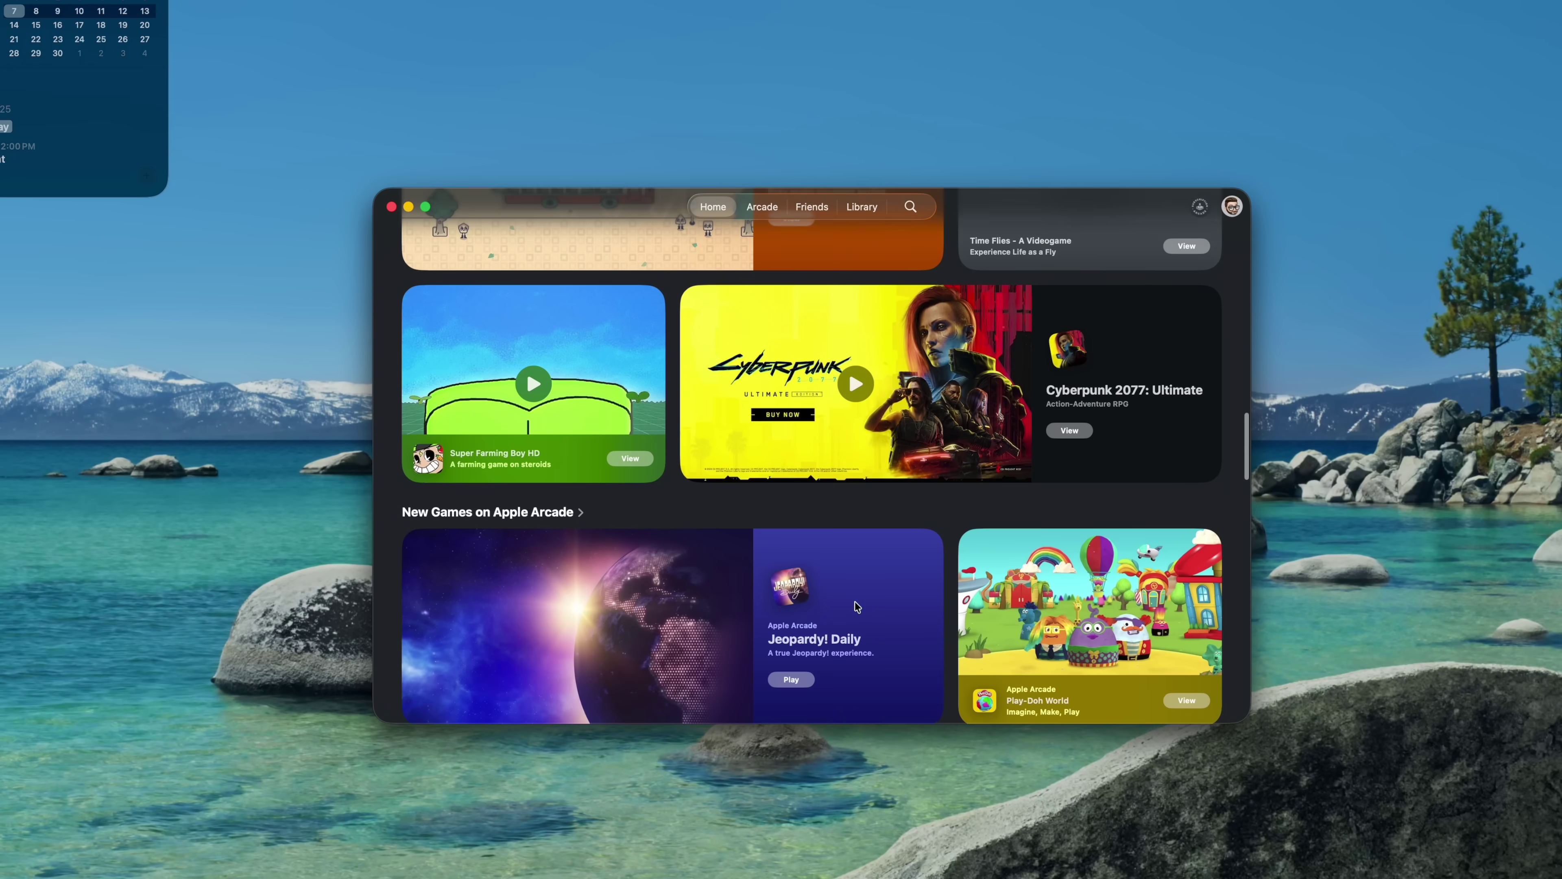
scroll(854, 602, "down", 2)
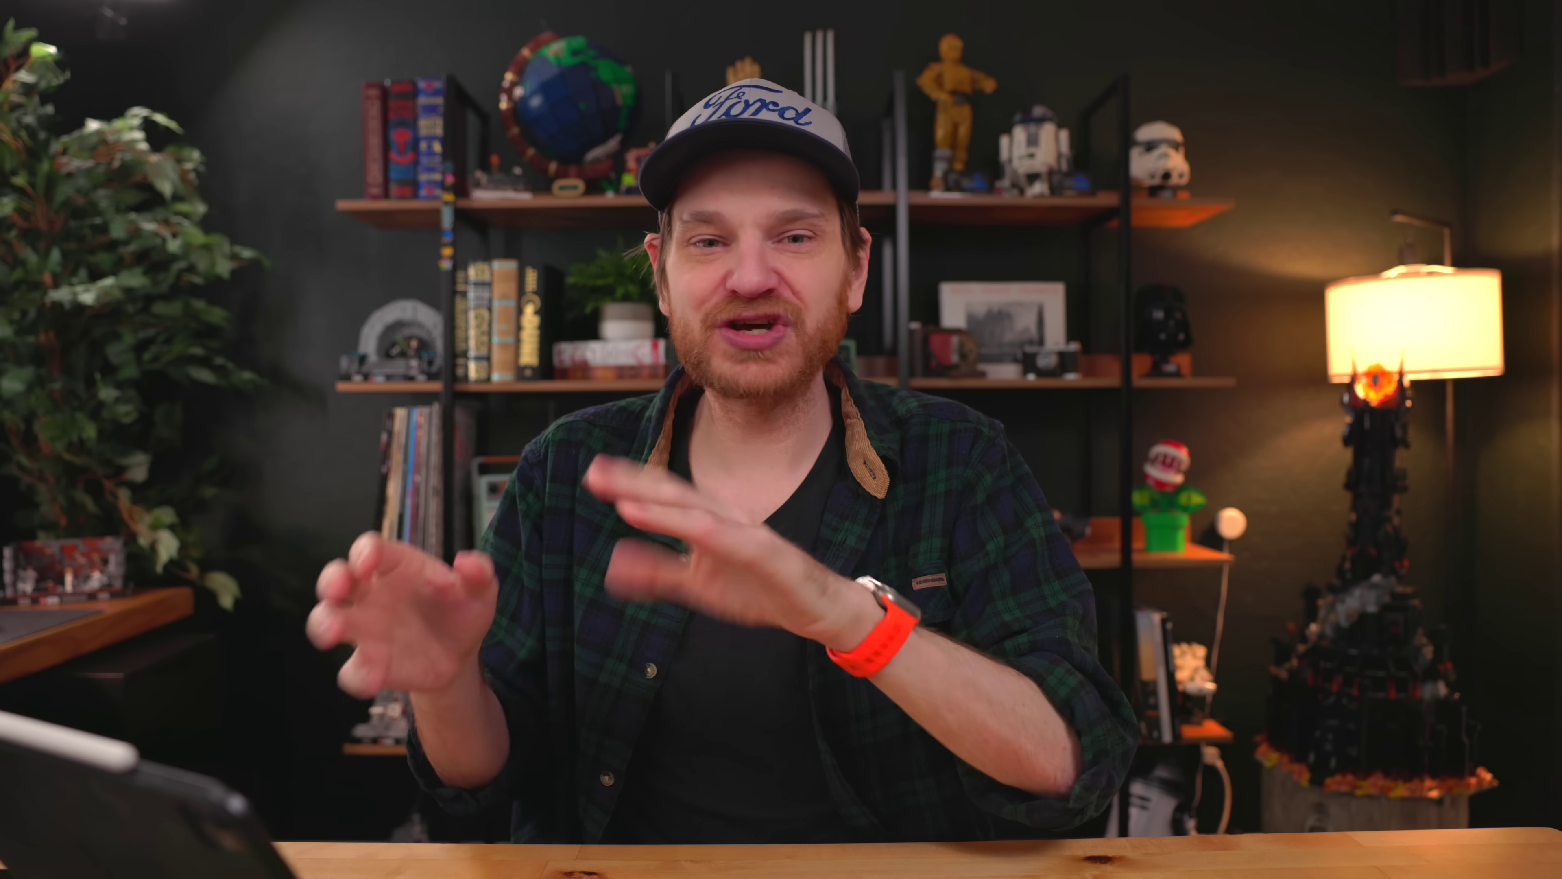